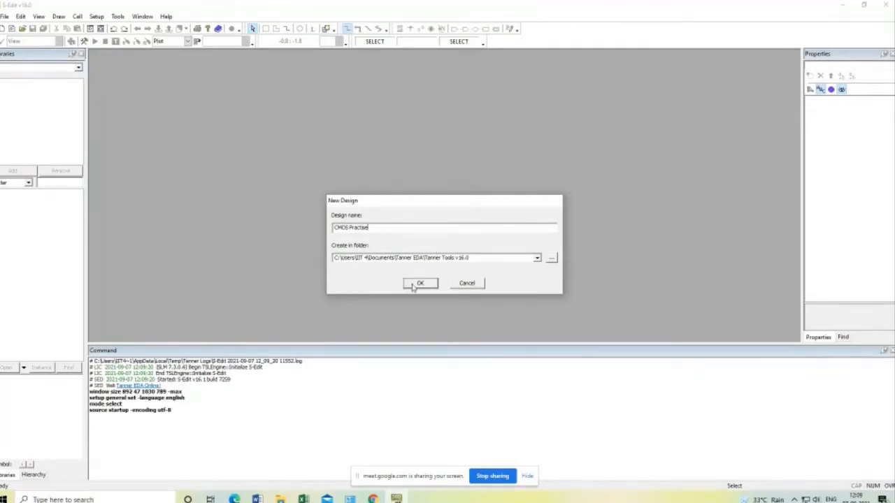
Create the CMOS Practise design in the Tanner Tools v16.0 folder and add the All.tanner library to it
{"action": "left_click", "coordinate": [420, 284]}
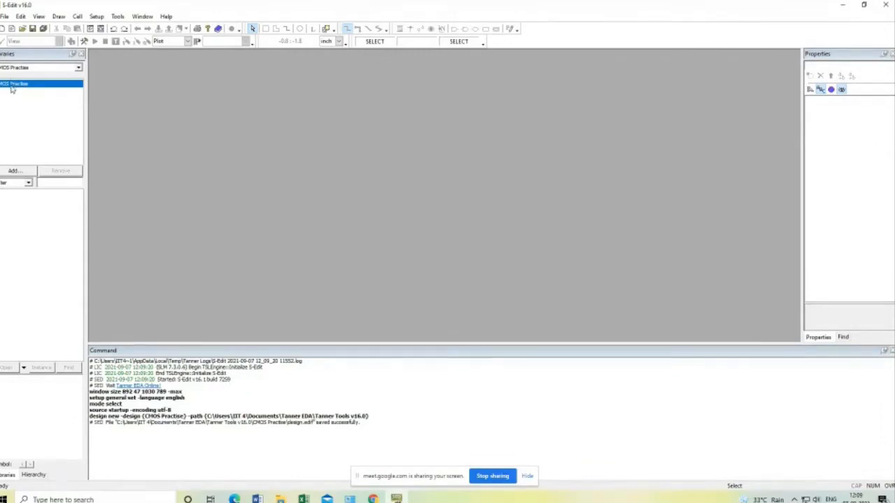
{"action": "left_click", "coordinate": [15, 174]}
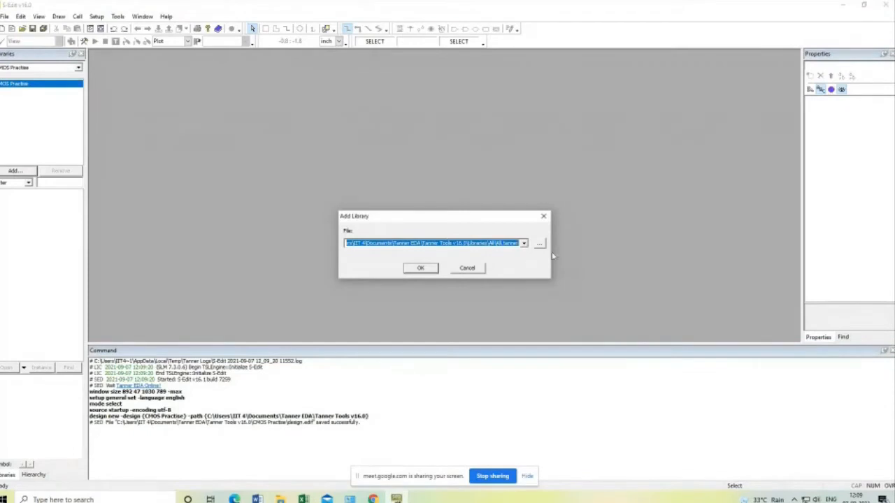
{"action": "left_click", "coordinate": [428, 269]}
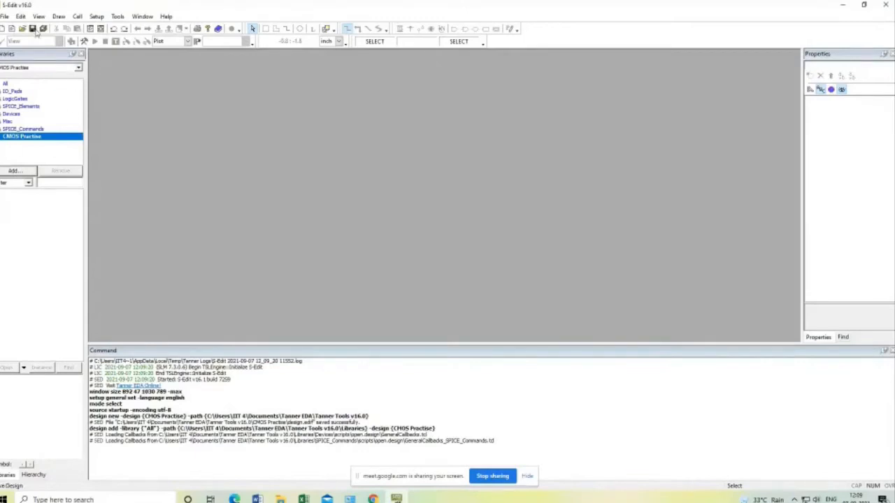
Create a new schematic view view0 for Cell0 in the CMOS Practise design
{"action": "left_click", "coordinate": [78, 16]}
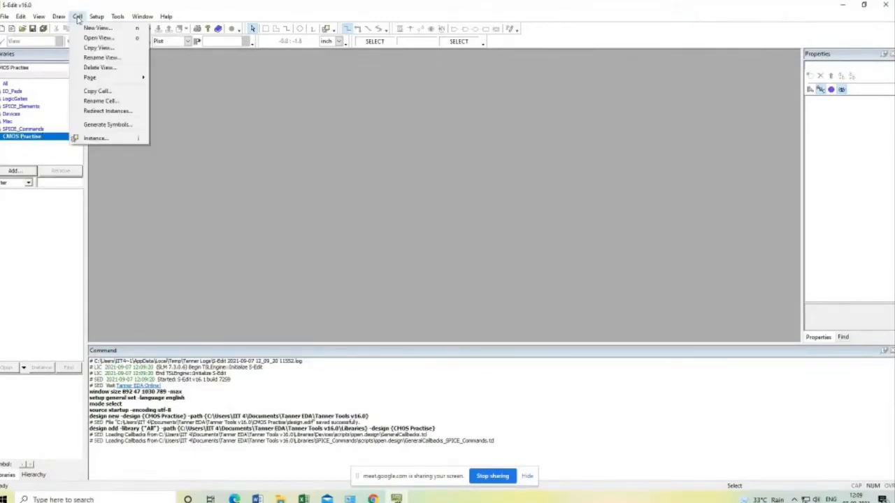
{"action": "left_click", "coordinate": [96, 27]}
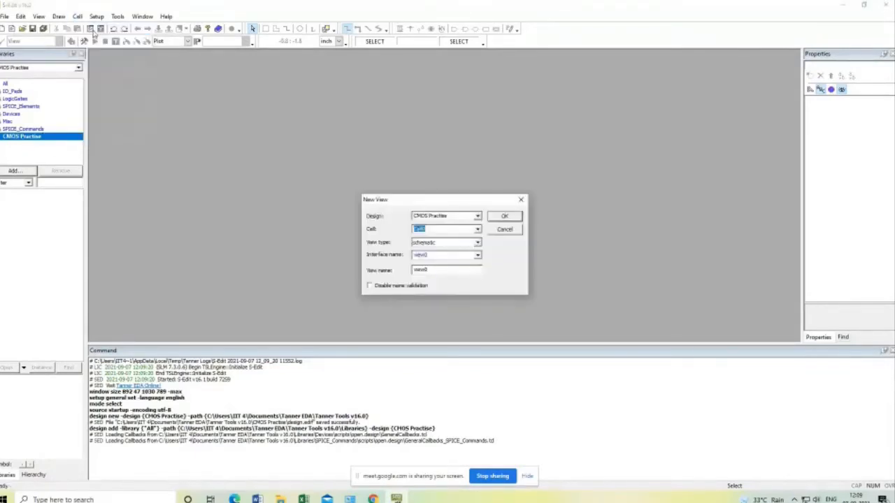
{"action": "left_click", "coordinate": [504, 217]}
{"action": "left_click", "coordinate": [751, 134]}
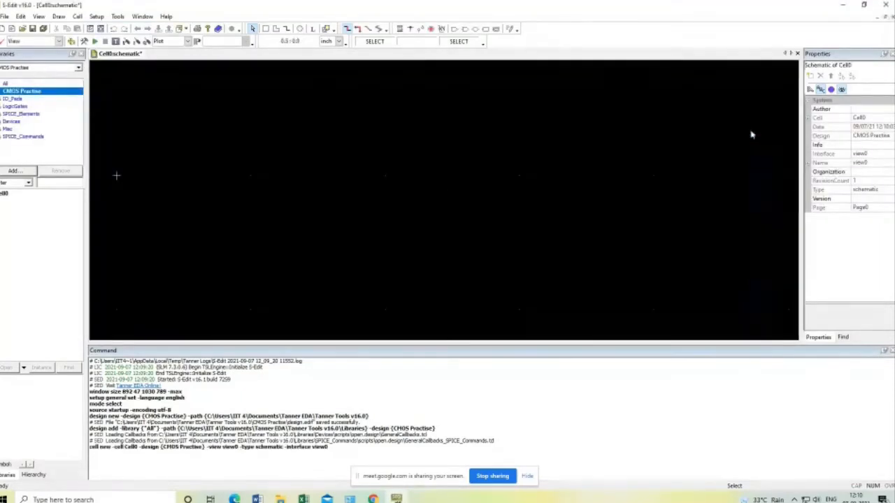
Place one NMOS transistor from the Devices library in the schematic at about (2, -1.4) inch
{"action": "scroll", "coordinate": [395, 179], "scroll_direction": "down", "scroll_amount": 4}
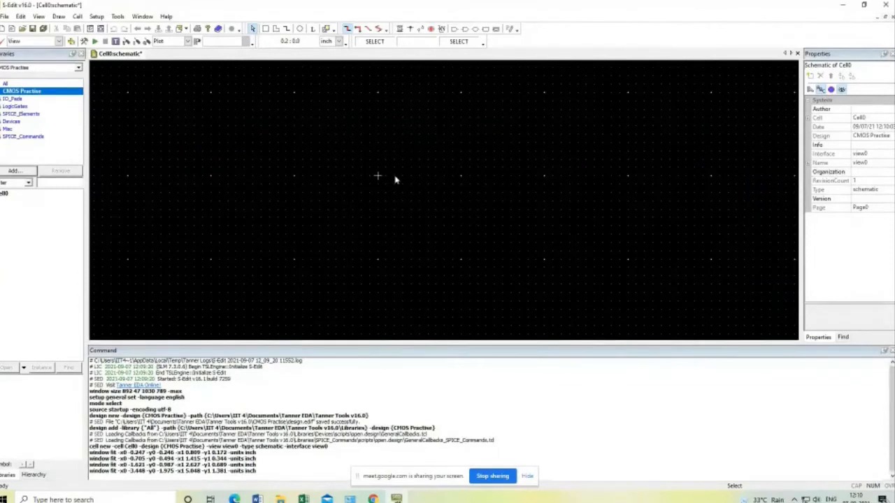
{"action": "scroll", "coordinate": [394, 179], "scroll_direction": "up", "scroll_amount": 3}
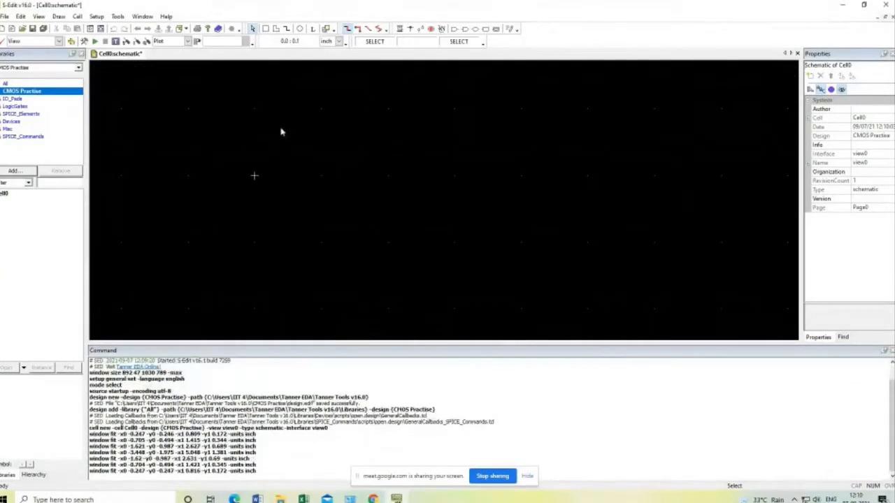
{"action": "scroll", "coordinate": [281, 131], "scroll_direction": "down", "scroll_amount": 3}
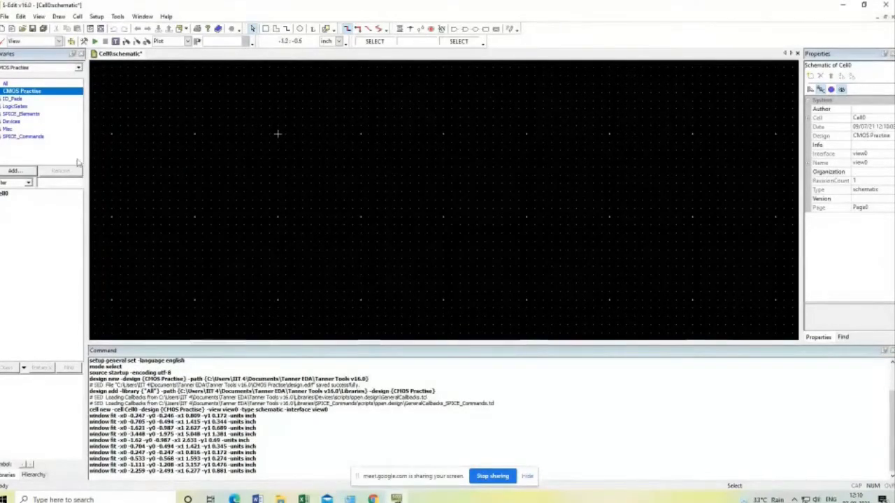
{"action": "left_click", "coordinate": [10, 122]}
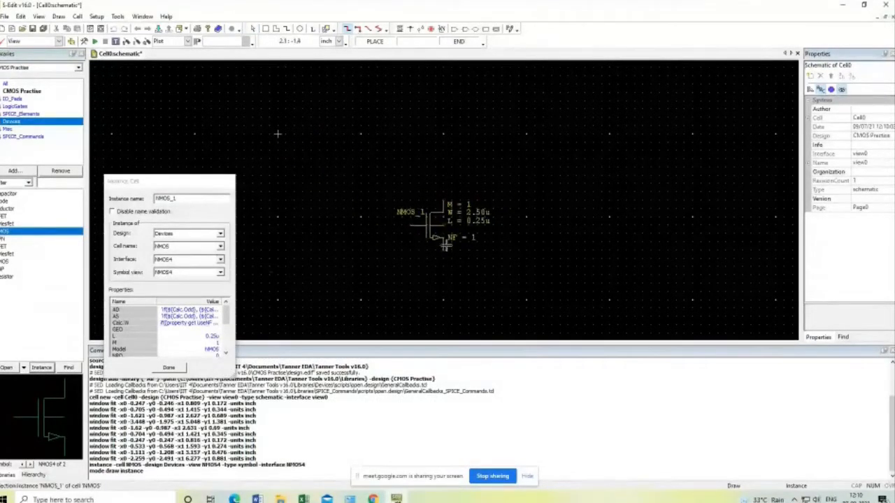
{"action": "left_click", "coordinate": [442, 245]}
{"action": "left_click", "coordinate": [176, 366]}
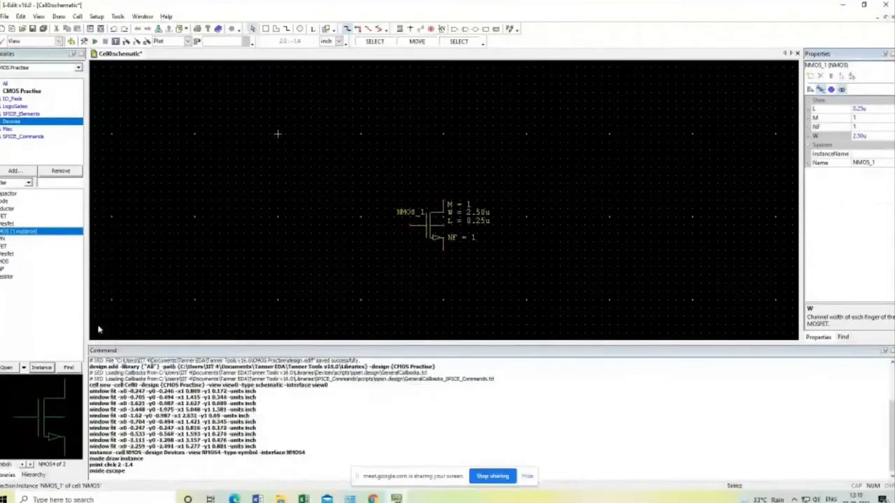
Place one PMOS transistor from the Devices library directly above the NMOS at about (2, -0.2) inch
{"action": "left_click", "coordinate": [11, 261]}
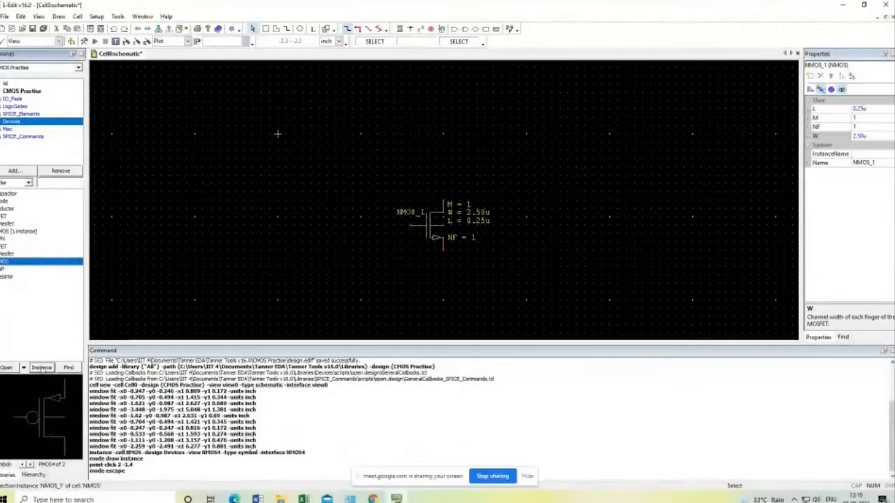
{"action": "left_click", "coordinate": [41, 366]}
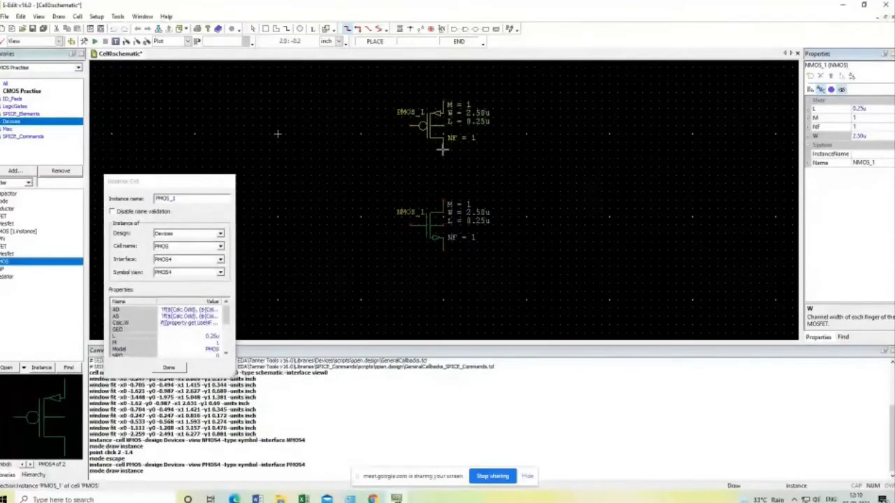
{"action": "left_click", "coordinate": [440, 148]}
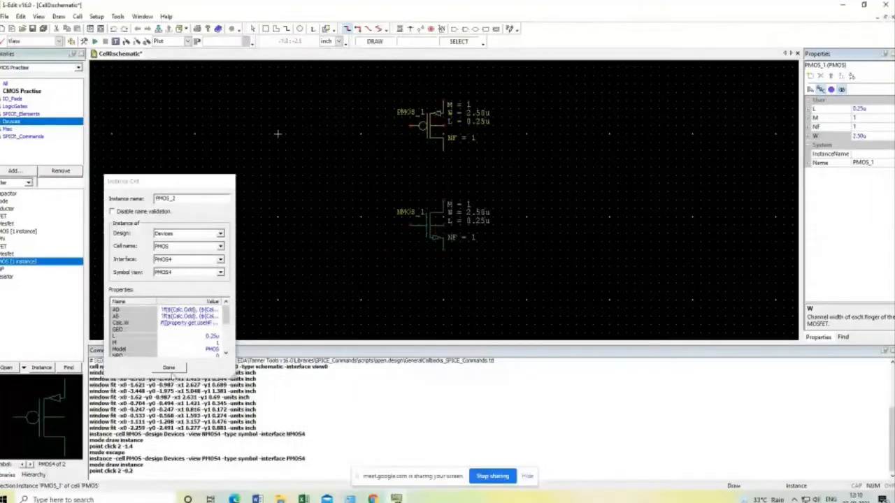
{"action": "left_click", "coordinate": [168, 366]}
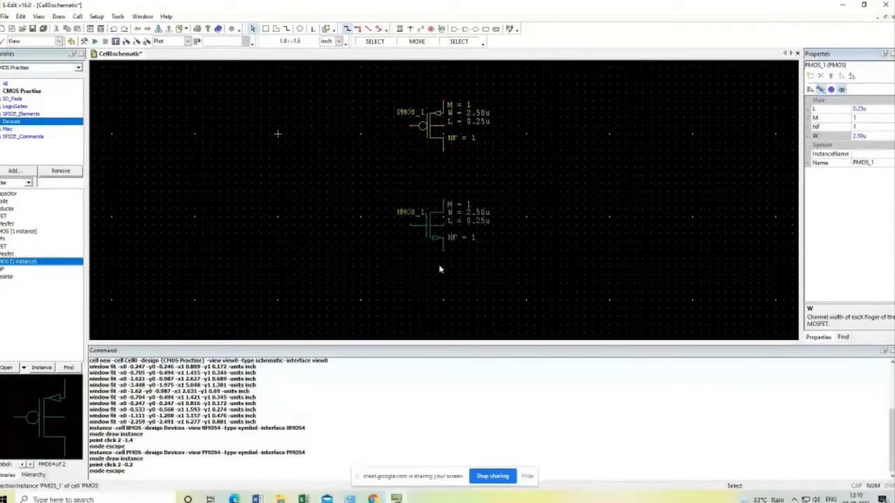
{"action": "left_click", "coordinate": [434, 220]}
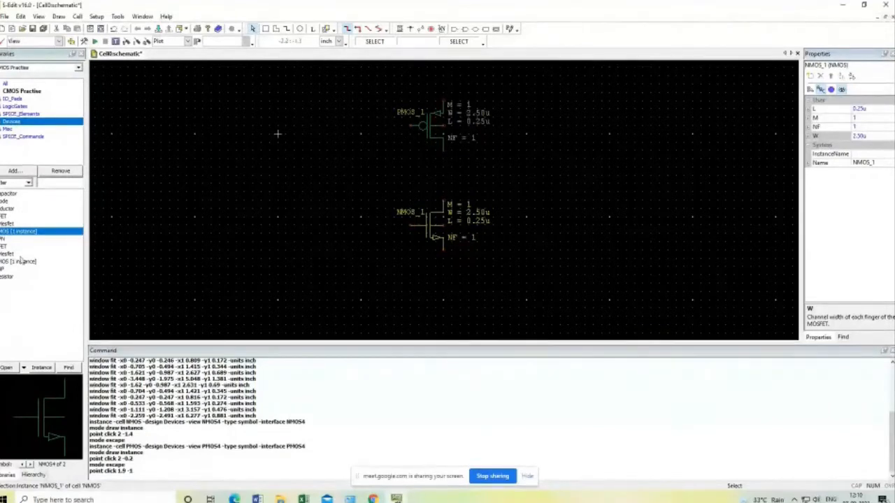
Begin instancing a VoltageSource from the SPICE_Elements library with its interface set to Bit
{"action": "left_click", "coordinate": [15, 114]}
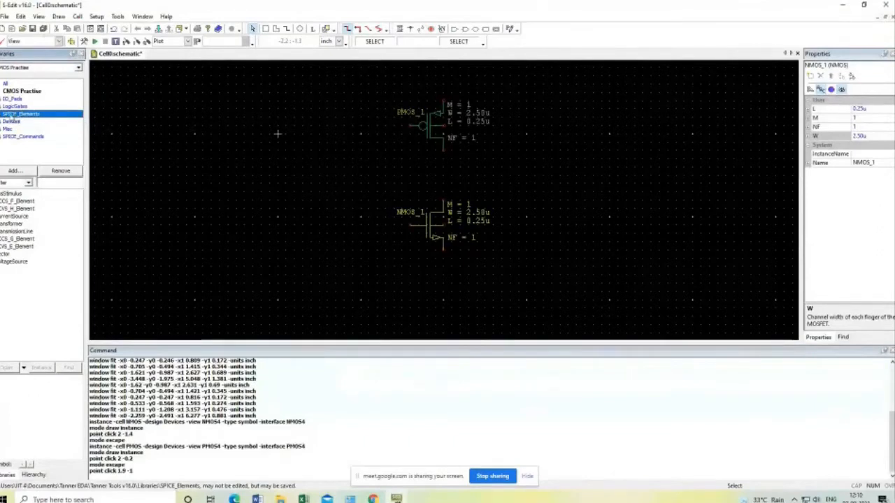
{"action": "left_click", "coordinate": [18, 264]}
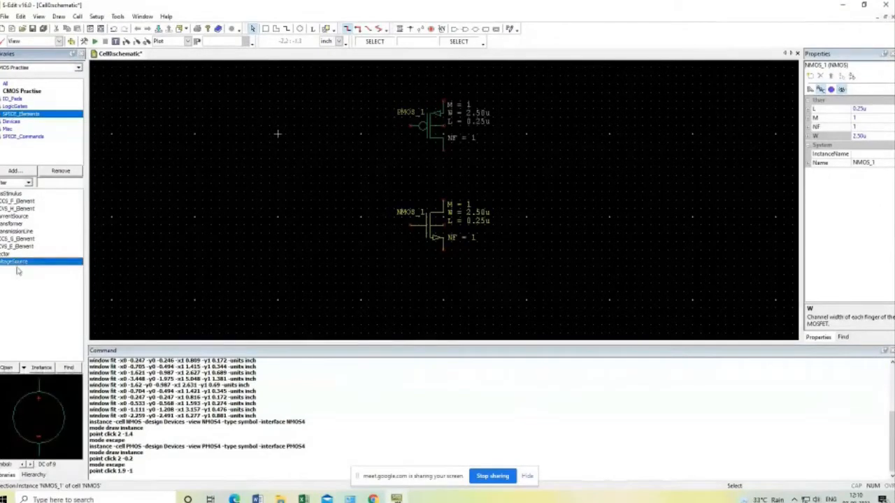
{"action": "left_click", "coordinate": [41, 369]}
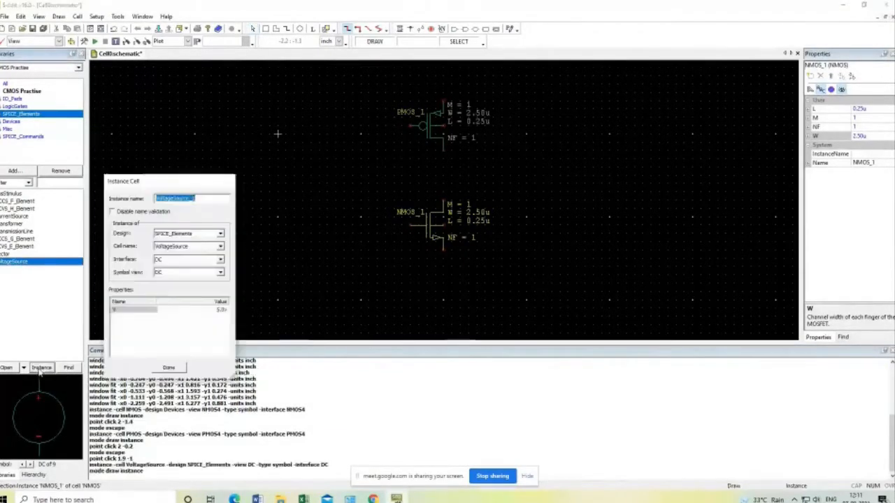
{"action": "left_click", "coordinate": [202, 261]}
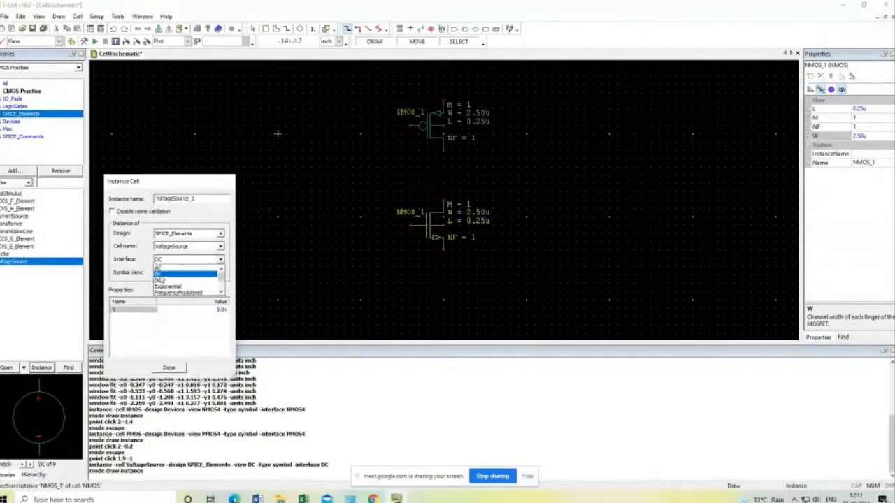
{"action": "left_click", "coordinate": [159, 278]}
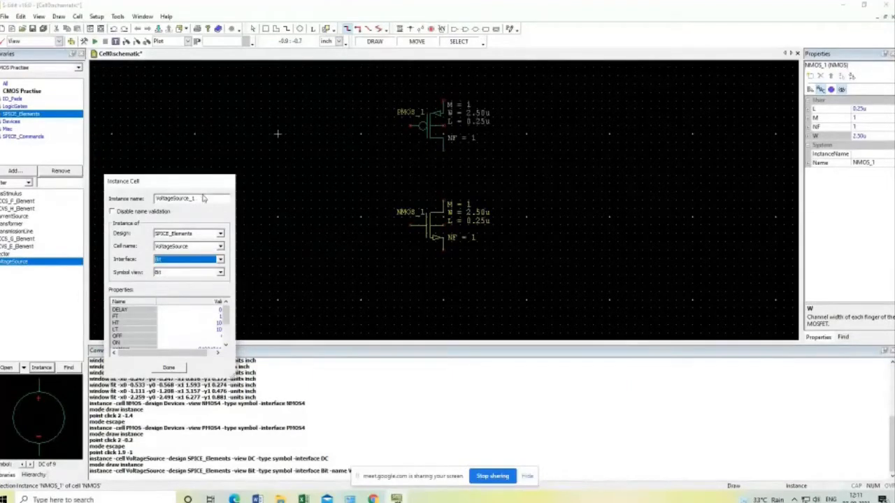
{"action": "left_click_drag", "start_coordinate": [203, 198], "coordinate": [100, 209]}
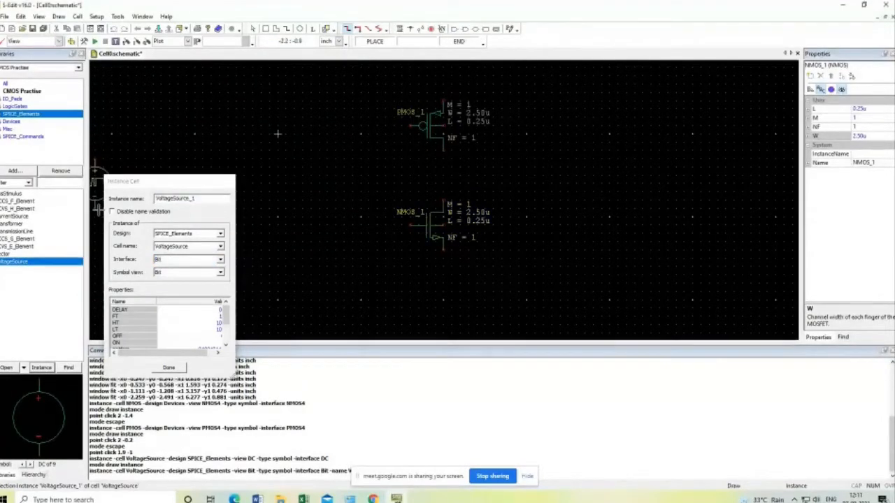
{"action": "key", "text": "v"}
{"action": "key", "text": "i"}
{"action": "key", "text": "n"}
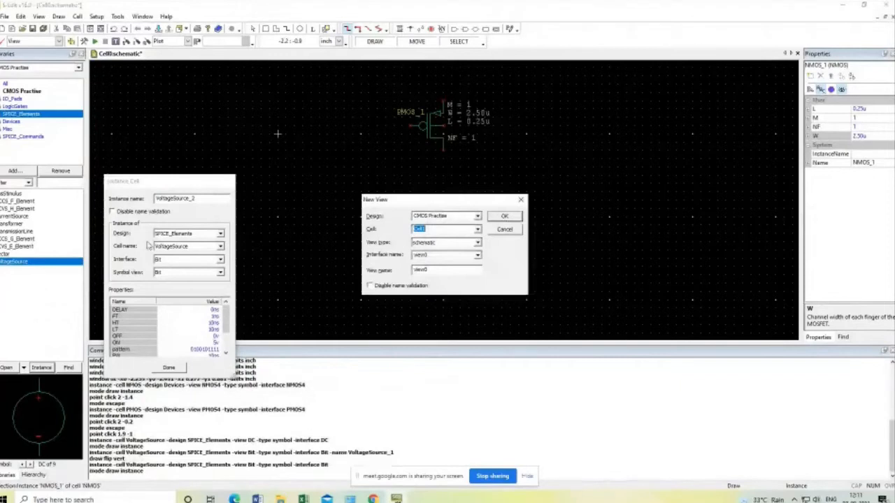
{"action": "left_click", "coordinate": [517, 229]}
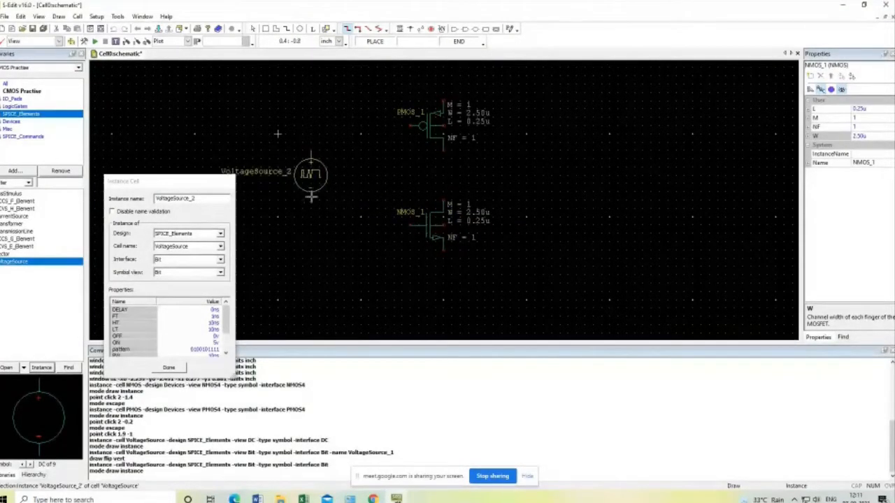
Place the Bit voltage source to the left of the transistors at about (0.4, -0.8) inch
{"action": "left_click", "coordinate": [312, 197]}
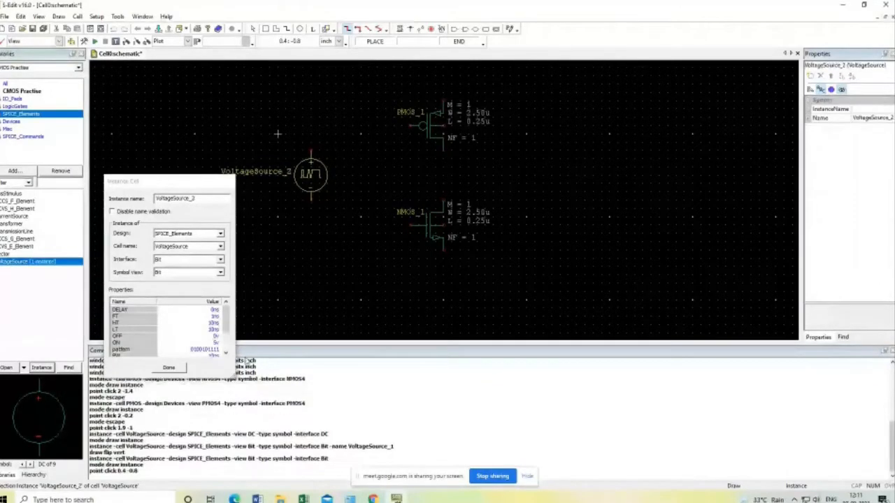
{"action": "key", "text": "Escape"}
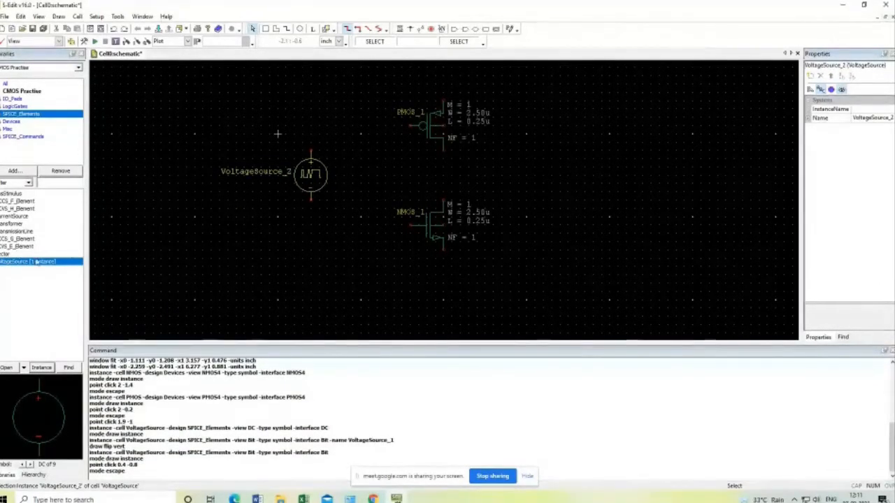
Place a 5.0 V DC VoltageSource to the right of the transistors at about (4.1, -0.7) inch
{"action": "left_click", "coordinate": [42, 369]}
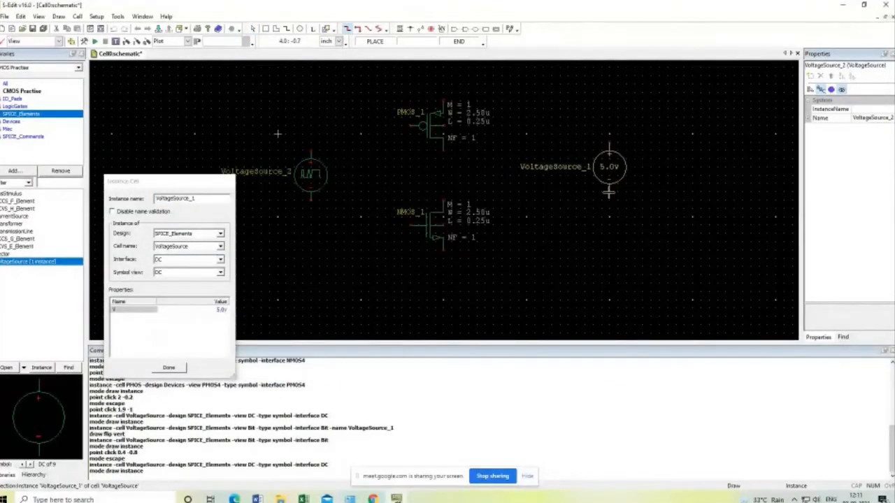
{"action": "left_click", "coordinate": [616, 191]}
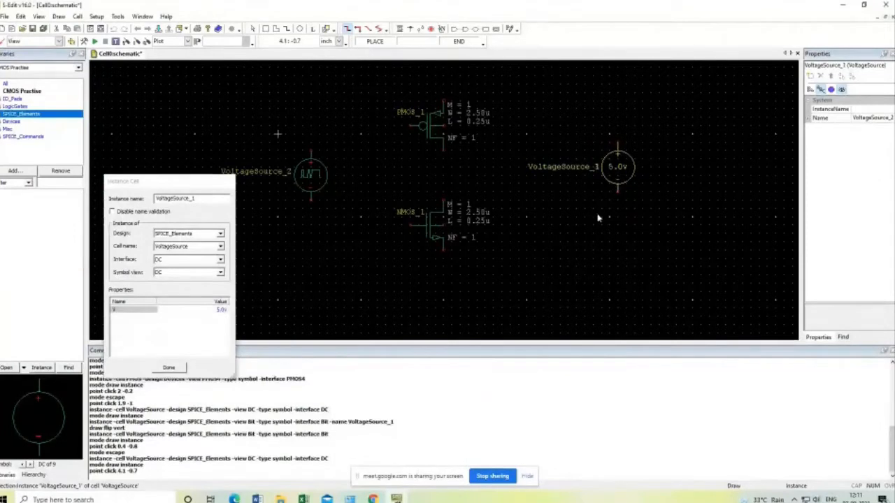
{"action": "left_click", "coordinate": [168, 367]}
{"action": "left_click", "coordinate": [307, 173]}
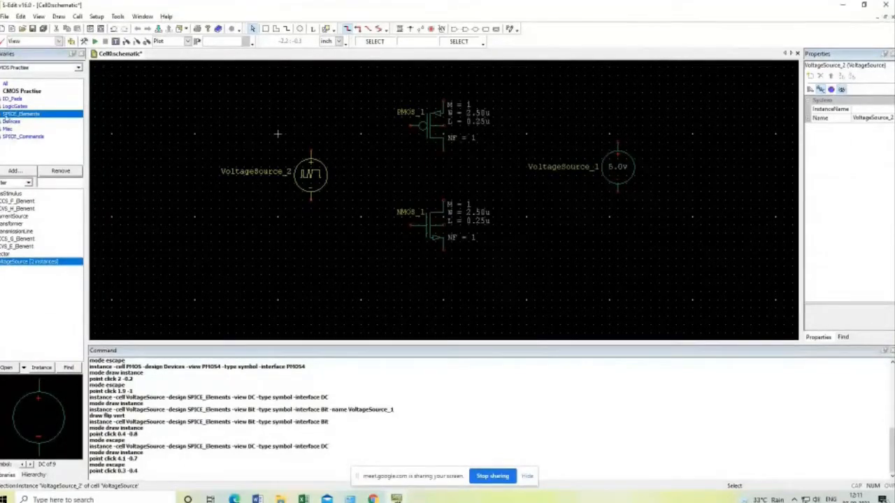
Place one Gnd symbol from the Misc library directly below the NMOS at about (2, -2) inch
{"action": "left_click", "coordinate": [11, 124]}
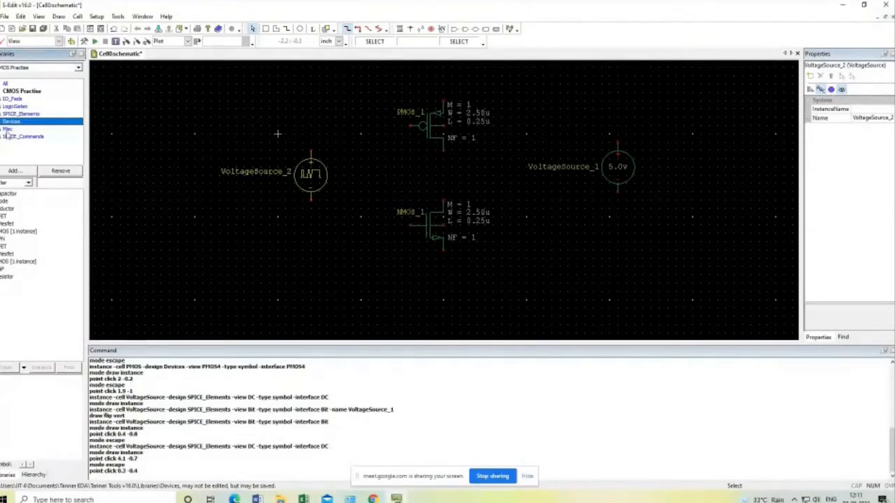
{"action": "left_click", "coordinate": [10, 129]}
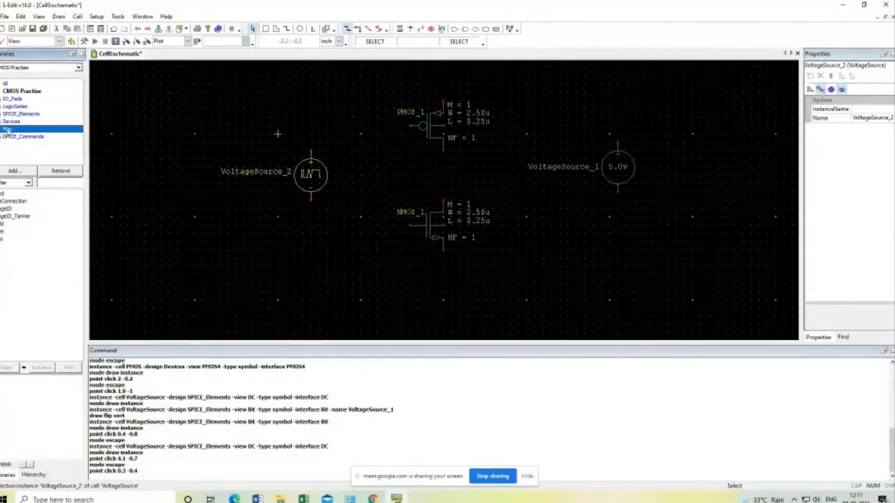
{"action": "left_click", "coordinate": [2, 194]}
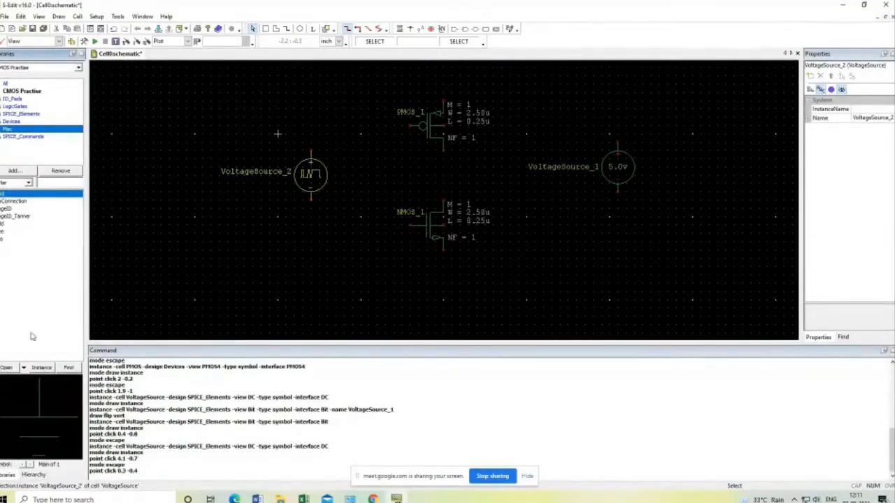
{"action": "left_click", "coordinate": [42, 367]}
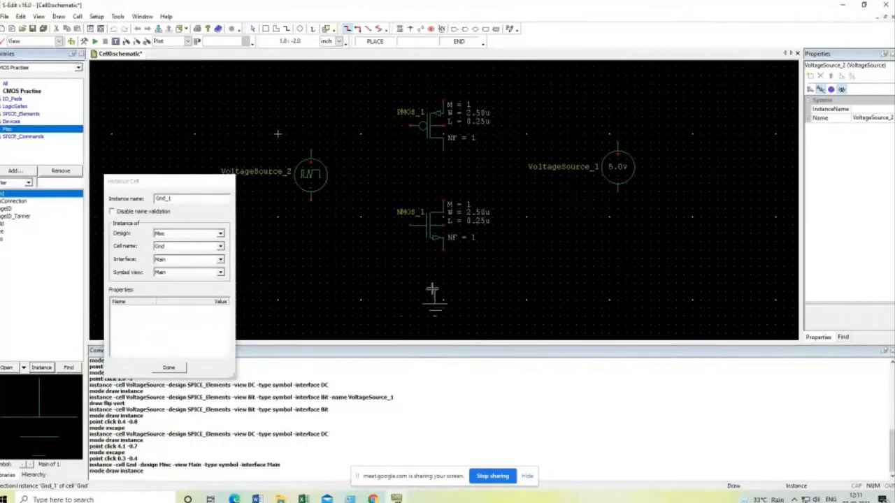
{"action": "left_click", "coordinate": [442, 301]}
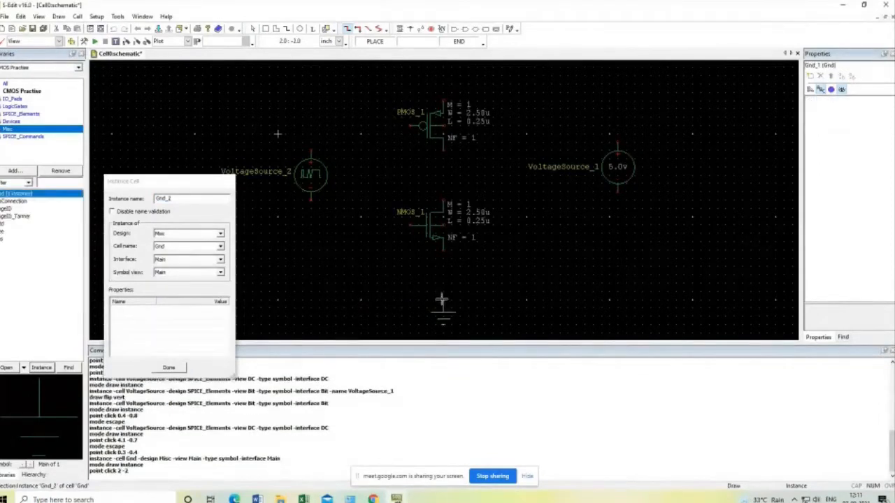
{"action": "left_click", "coordinate": [169, 369]}
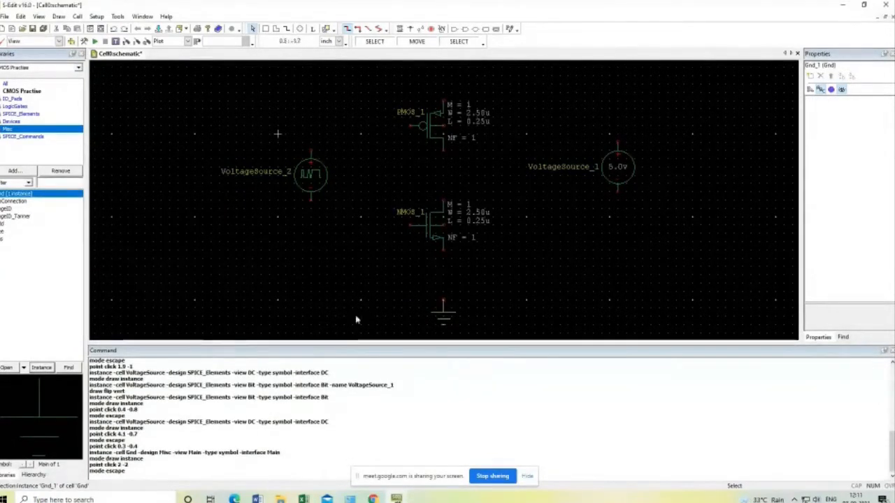
Place an Out port named Out, facing East, between the transistors and the DC source at about (2.8, -0.5) inch
{"action": "left_click", "coordinate": [464, 30]}
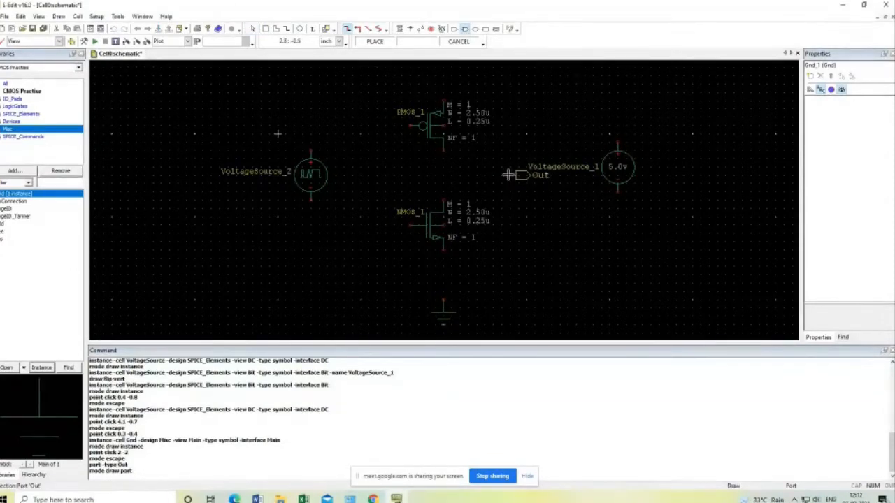
{"action": "left_click", "coordinate": [508, 174]}
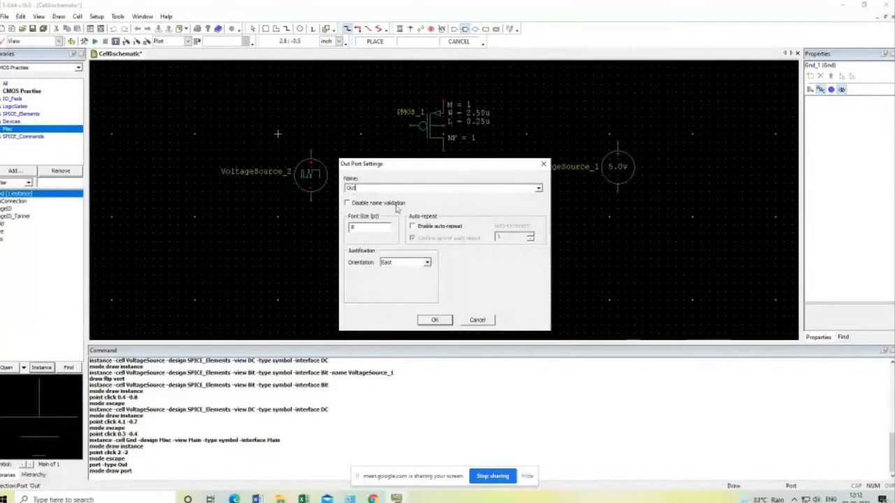
{"action": "left_click", "coordinate": [379, 190]}
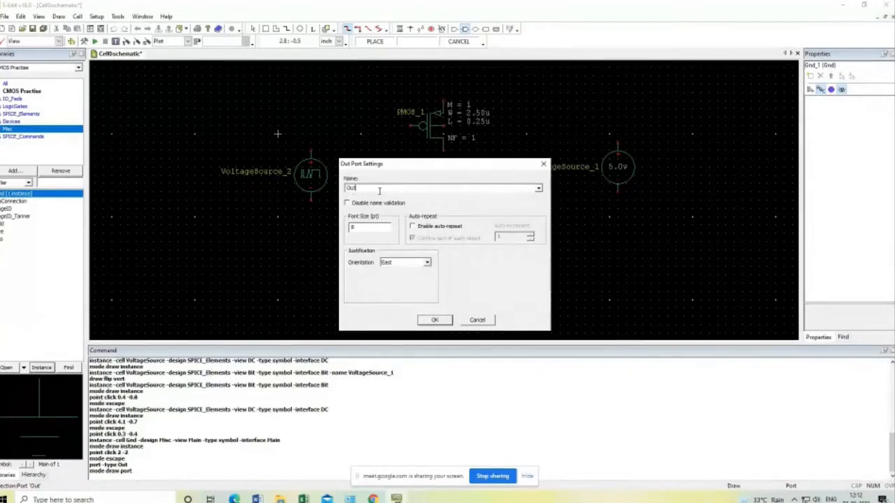
{"action": "left_click", "coordinate": [434, 320]}
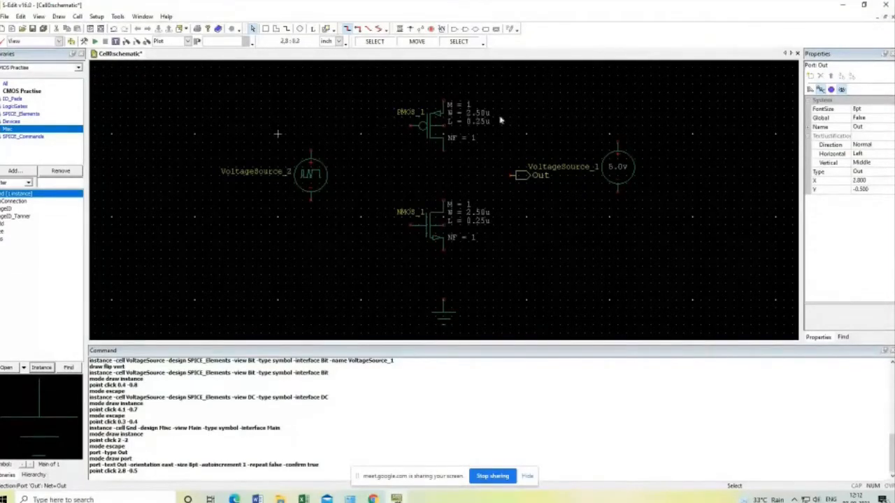
Wire the Bit source's positive terminal to the PMOS gate and its negative terminal to ground
{"action": "left_click", "coordinate": [399, 29]}
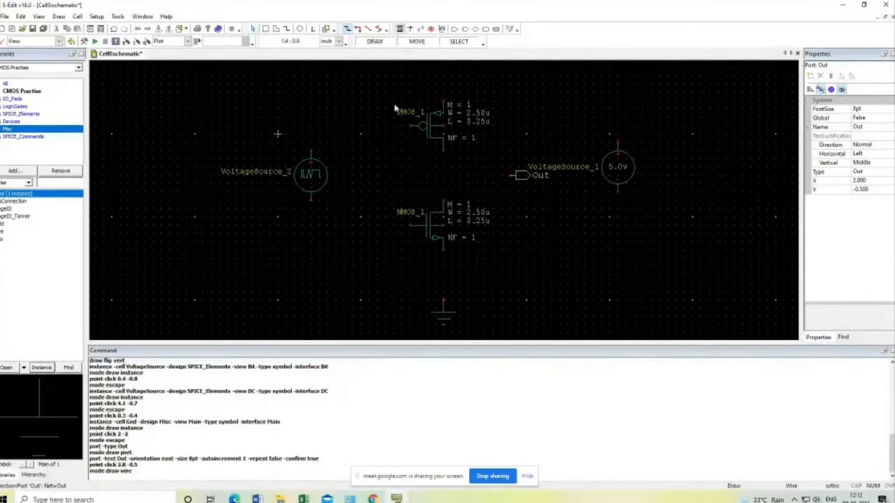
{"action": "mouse_move", "coordinate": [409, 126]}
{"action": "left_mouse_down"}
{"action": "mouse_move", "coordinate": [315, 133]}
{"action": "mouse_move", "coordinate": [310, 149]}
{"action": "left_mouse_up"}
{"action": "left_click", "coordinate": [309, 149]}
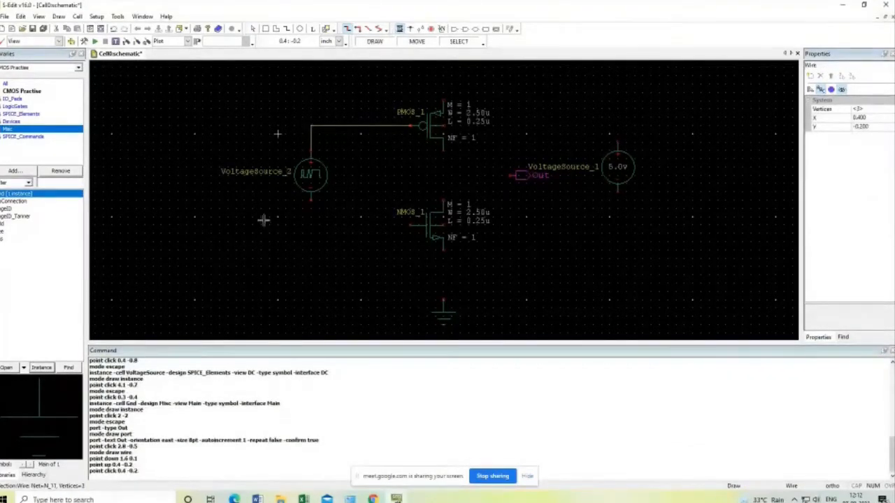
{"action": "left_click_drag", "start_coordinate": [312, 199], "coordinate": [311, 299]}
{"action": "left_click_drag", "start_coordinate": [311, 299], "coordinate": [443, 299]}
Wire the NMOS source terminal to ground and tie its body terminal to the source
{"action": "left_click", "coordinate": [443, 299]}
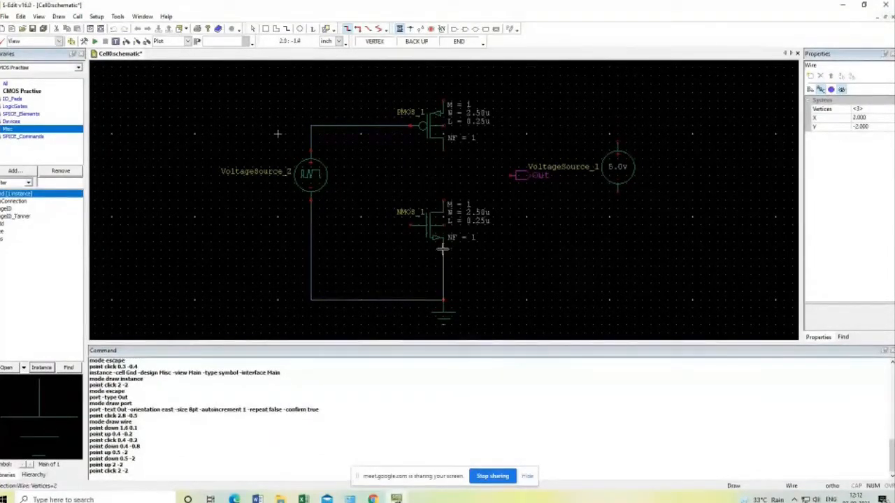
{"action": "left_click", "coordinate": [443, 250]}
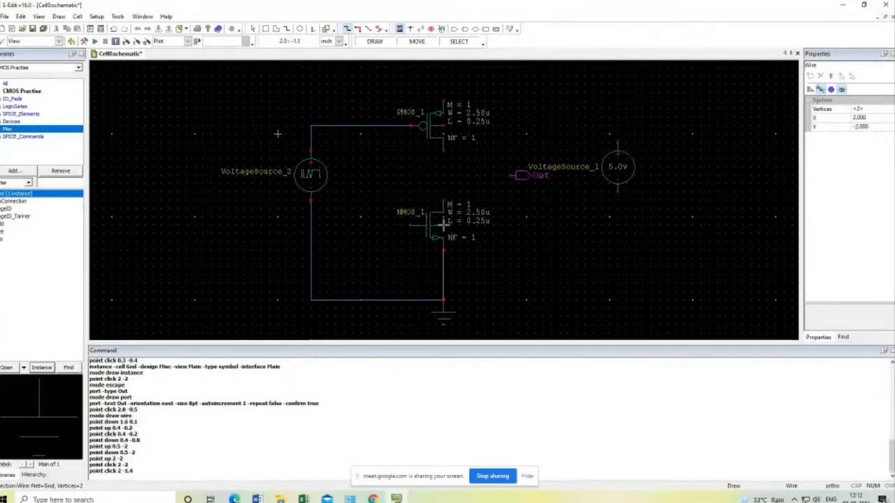
{"action": "left_click_drag", "start_coordinate": [443, 224], "coordinate": [443, 252]}
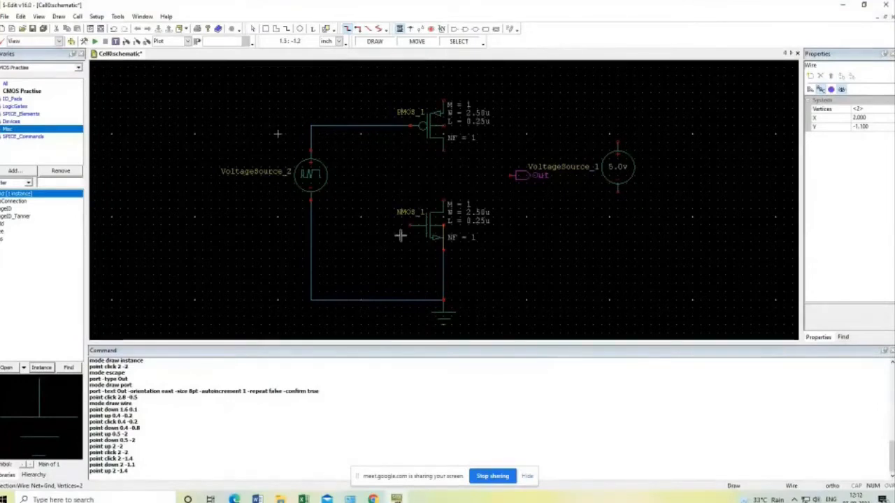
Wire the NMOS gate to the PMOS gate and connect the drains of the two transistors together
{"action": "left_click_drag", "start_coordinate": [410, 224], "coordinate": [410, 125]}
{"action": "left_click", "coordinate": [410, 125]}
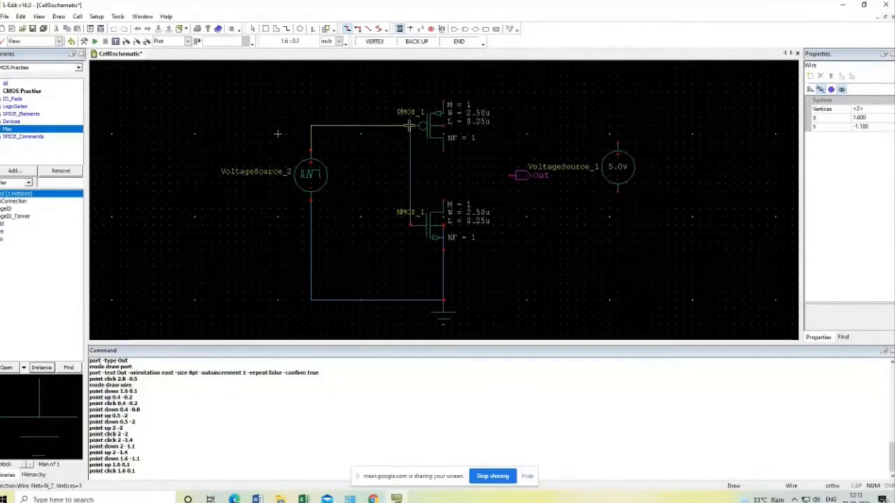
{"action": "left_click", "coordinate": [409, 126]}
{"action": "double_click", "coordinate": [409, 125]}
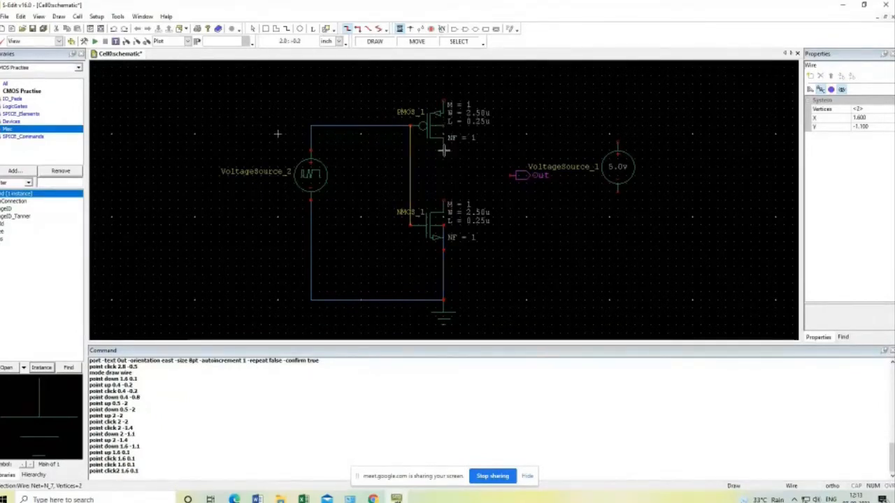
{"action": "left_click_drag", "start_coordinate": [443, 149], "coordinate": [446, 201]}
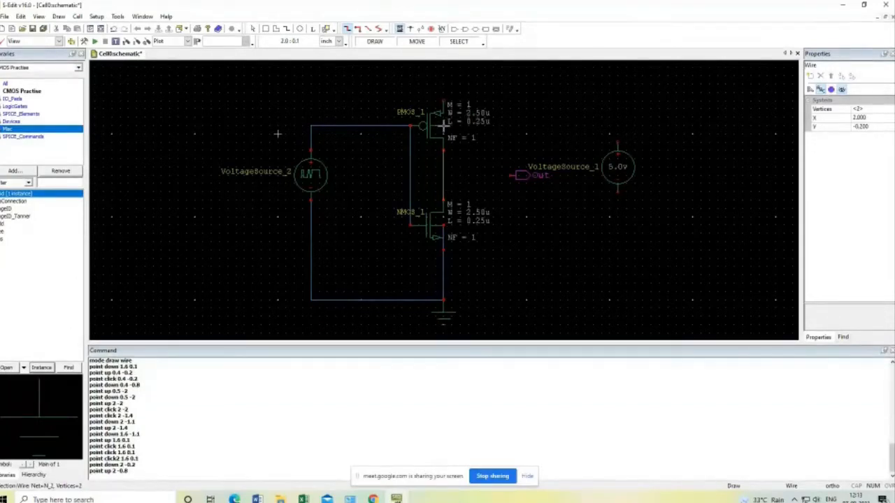
Tie the PMOS body to its source terminal and wire that source to the 5.0 V supply's positive terminal
{"action": "left_click_drag", "start_coordinate": [443, 126], "coordinate": [443, 100]}
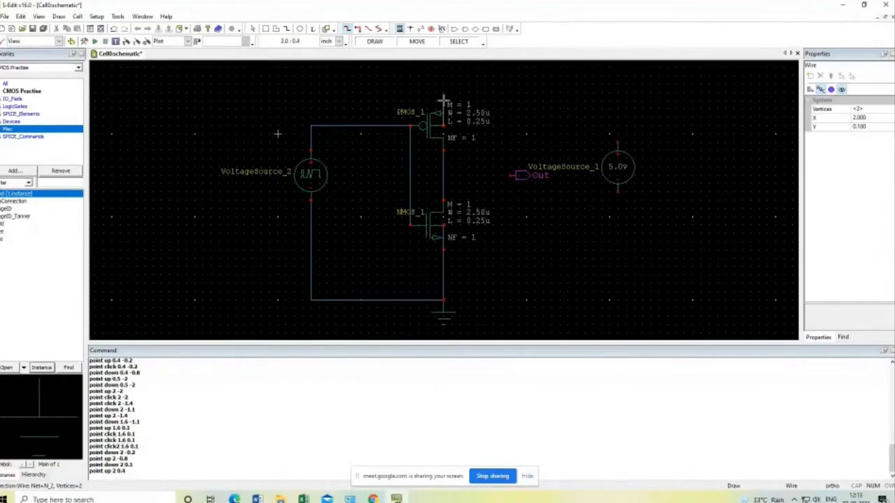
{"action": "left_click_drag", "start_coordinate": [444, 101], "coordinate": [616, 135]}
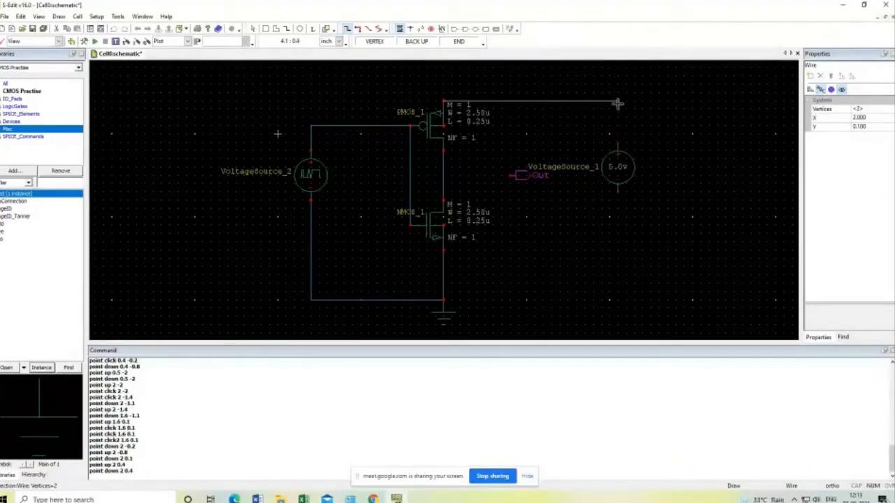
{"action": "left_click_drag", "start_coordinate": [617, 104], "coordinate": [617, 104]}
{"action": "left_click_drag", "start_coordinate": [617, 104], "coordinate": [617, 143]}
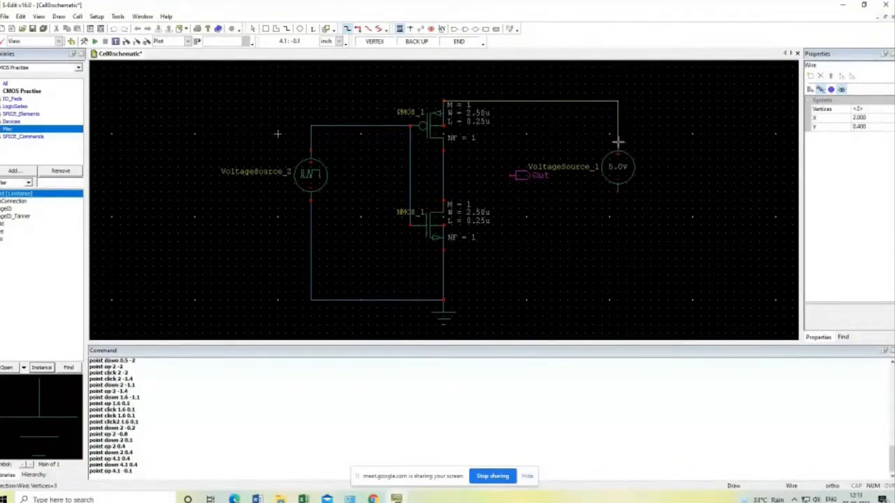
{"action": "left_click", "coordinate": [617, 143]}
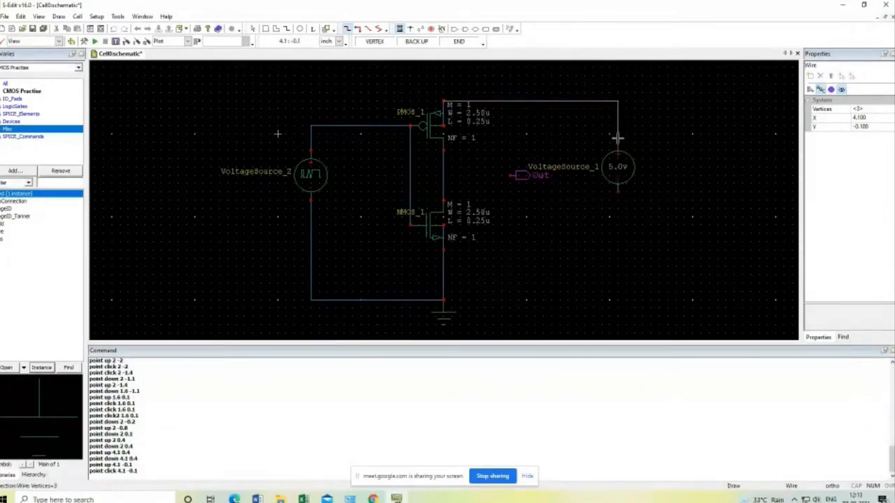
{"action": "double_click", "coordinate": [617, 138]}
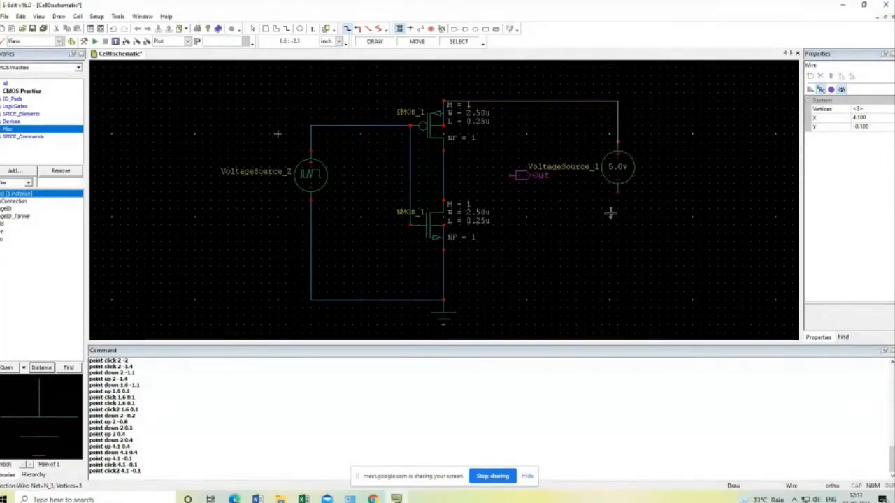
Wire the DC supply's negative terminal to ground and connect the Out port to the wire joining the two drains
{"action": "left_click_drag", "start_coordinate": [619, 190], "coordinate": [615, 300]}
{"action": "left_click_drag", "start_coordinate": [615, 300], "coordinate": [445, 302]}
{"action": "left_click", "coordinate": [445, 301]}
{"action": "right_click", "coordinate": [443, 300]}
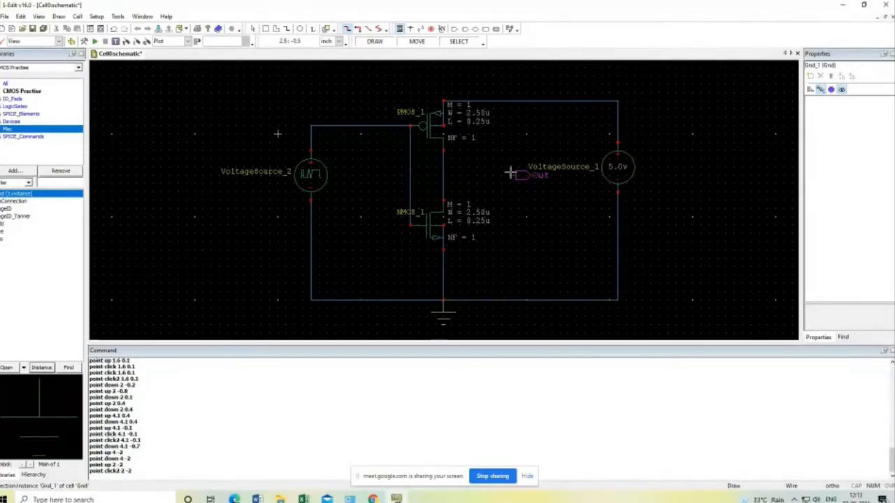
{"action": "left_click_drag", "start_coordinate": [512, 174], "coordinate": [443, 176]}
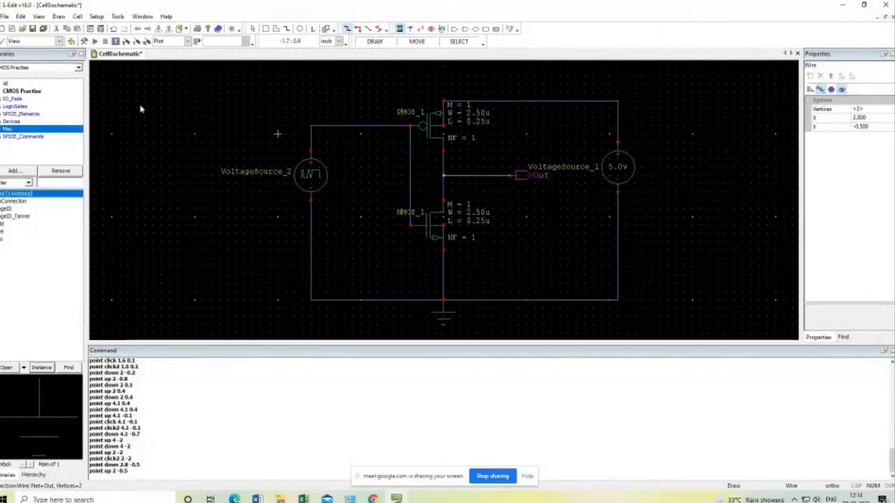
{"action": "left_click", "coordinate": [252, 28]}
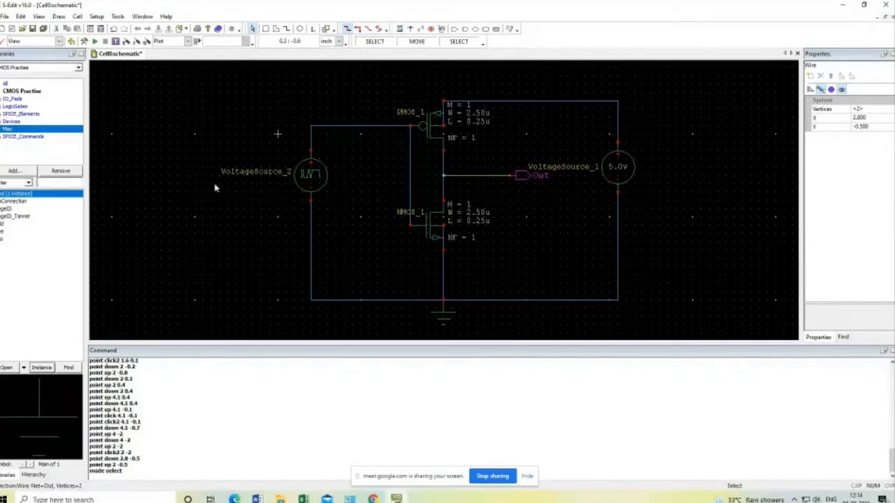
Place two PrintVoltage probes from the SPICE_Commands library, on the input wire at (0.6, 0.1) and the output wire at (2.4, -0.5)
{"action": "left_click", "coordinate": [24, 137]}
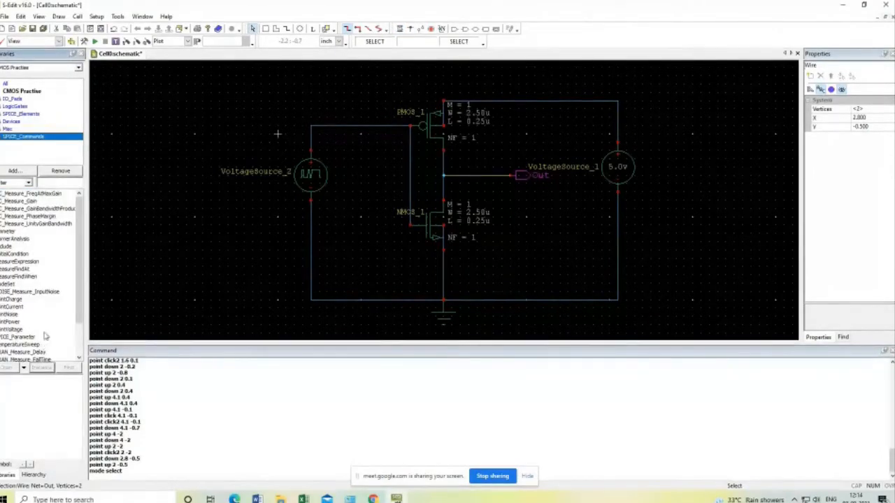
{"action": "scroll", "coordinate": [33, 314], "scroll_direction": "down", "scroll_amount": 2}
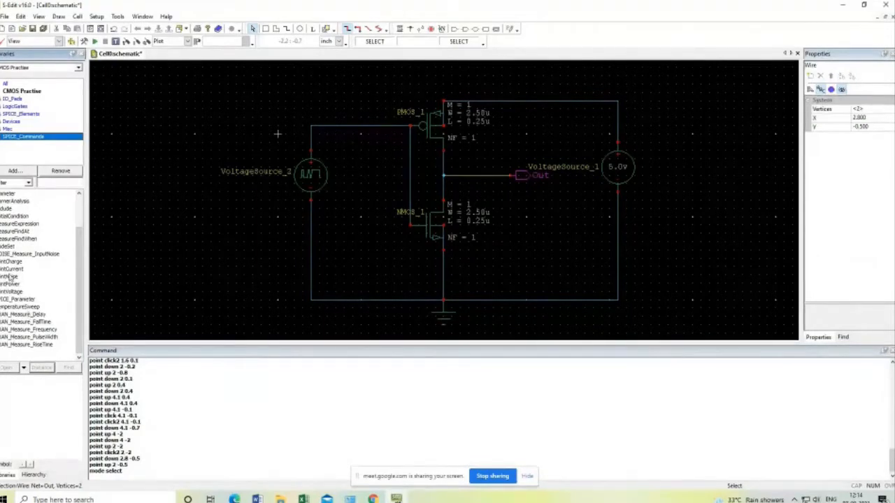
{"action": "left_click", "coordinate": [13, 291]}
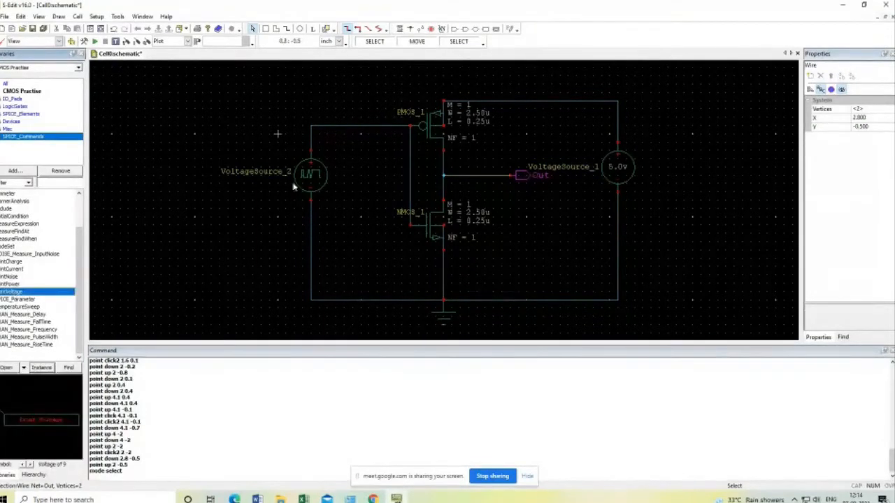
{"action": "left_click", "coordinate": [41, 367]}
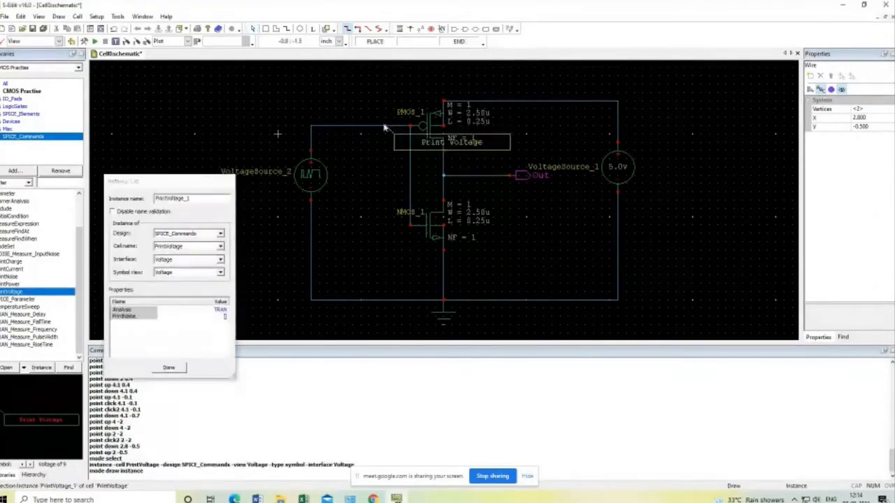
{"action": "left_click", "coordinate": [324, 128]}
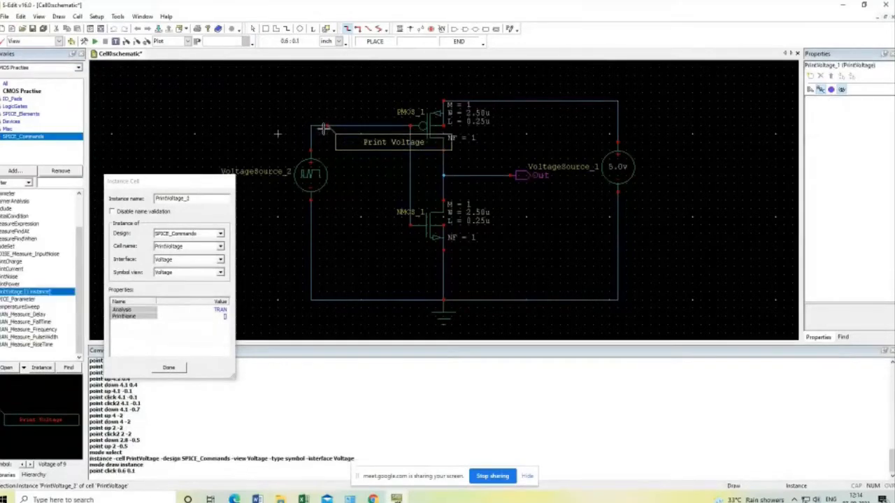
{"action": "left_click", "coordinate": [478, 177]}
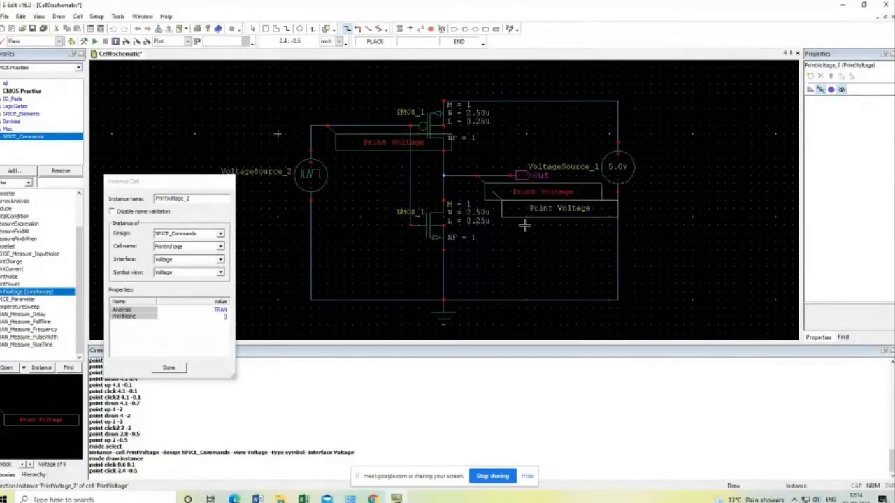
{"action": "left_click", "coordinate": [168, 368]}
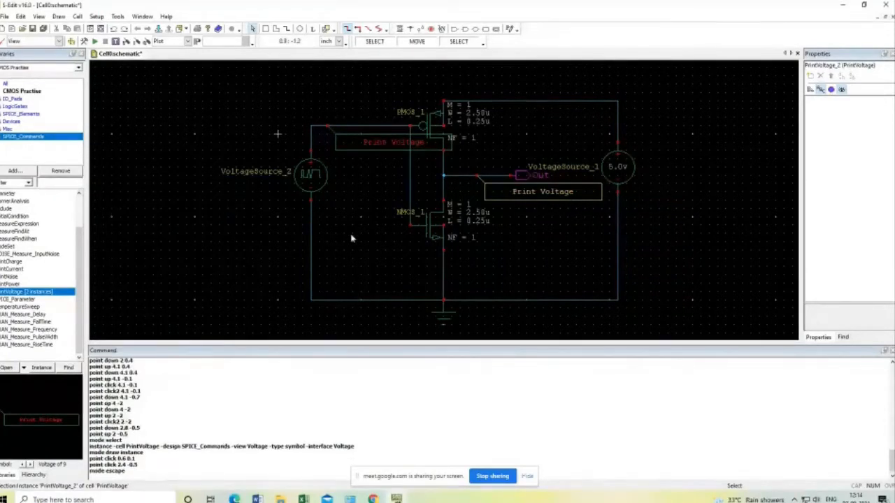
{"action": "left_click", "coordinate": [702, 234]}
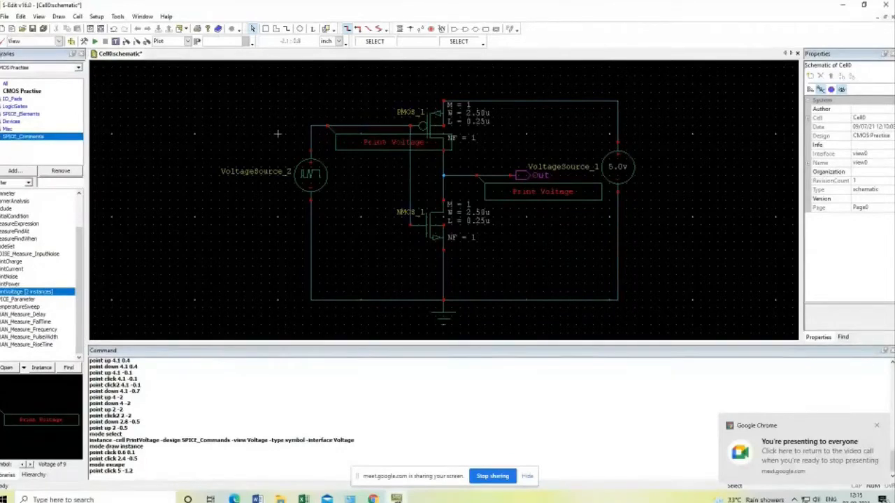
Run a design check on the schematic view and examine the reported errors and warnings
{"action": "left_click", "coordinate": [3, 42]}
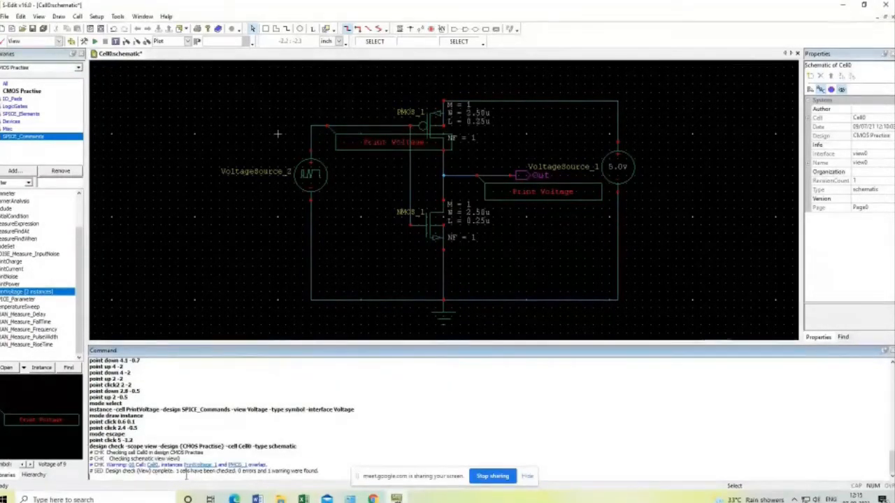
{"action": "left_click_drag", "start_coordinate": [239, 472], "coordinate": [320, 473]}
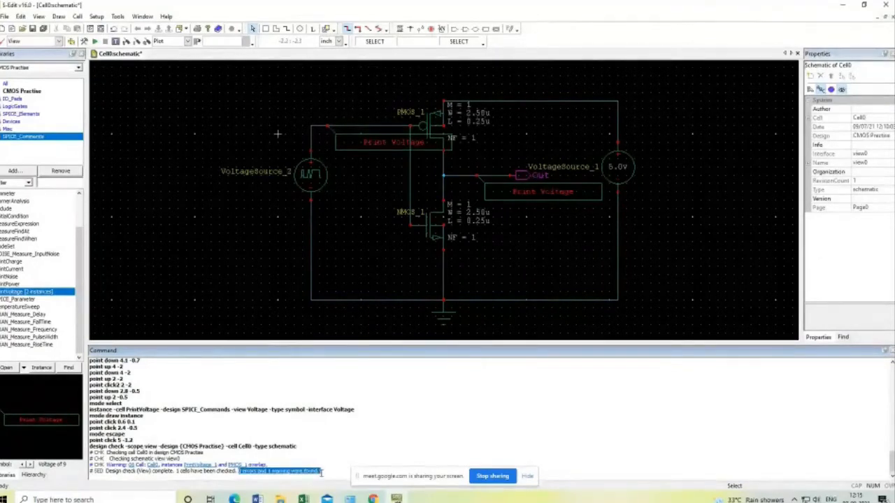
{"action": "left_click", "coordinate": [304, 440]}
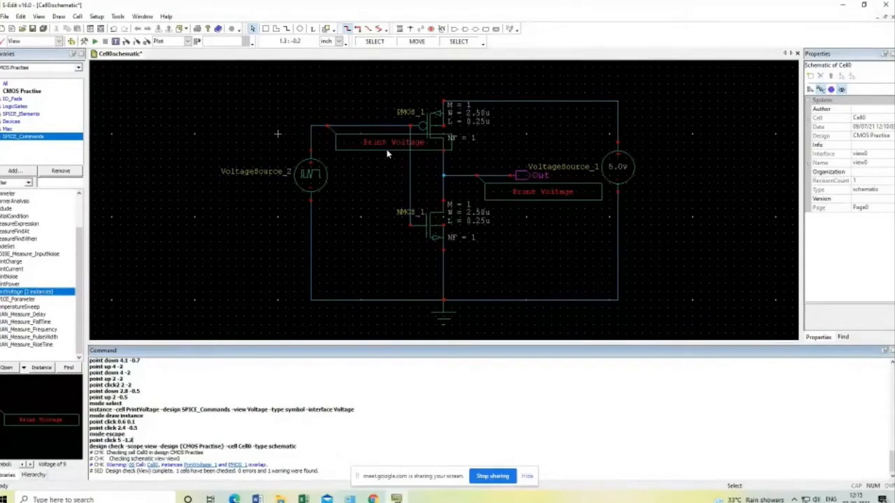
{"action": "left_click", "coordinate": [304, 180]}
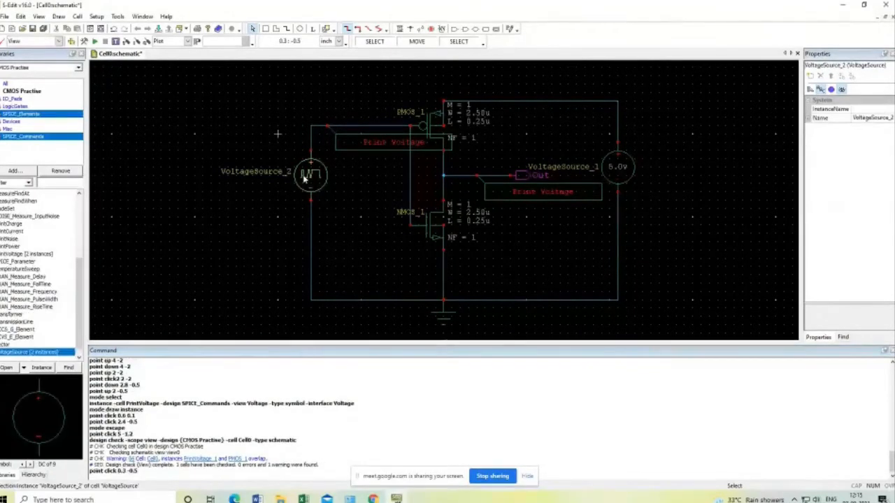
{"action": "left_click", "coordinate": [821, 89]}
{"action": "scroll", "coordinate": [892, 199], "scroll_direction": "down", "scroll_amount": 3}
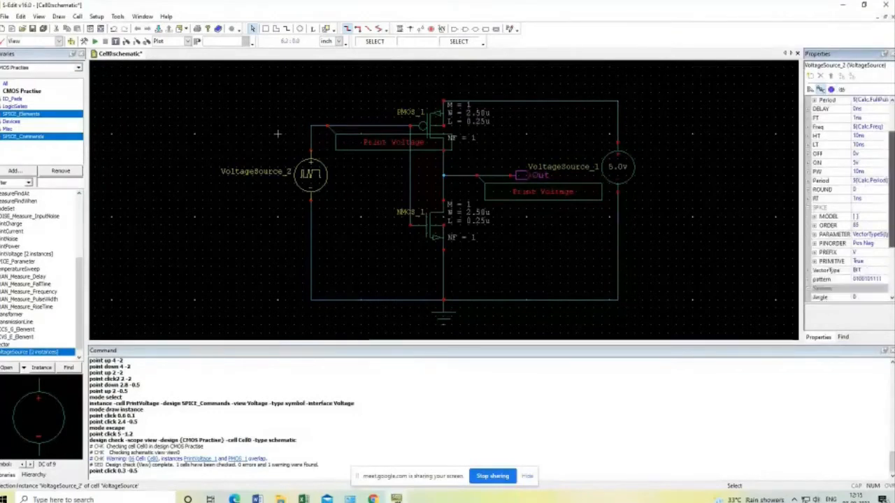
{"action": "left_click", "coordinate": [854, 226]}
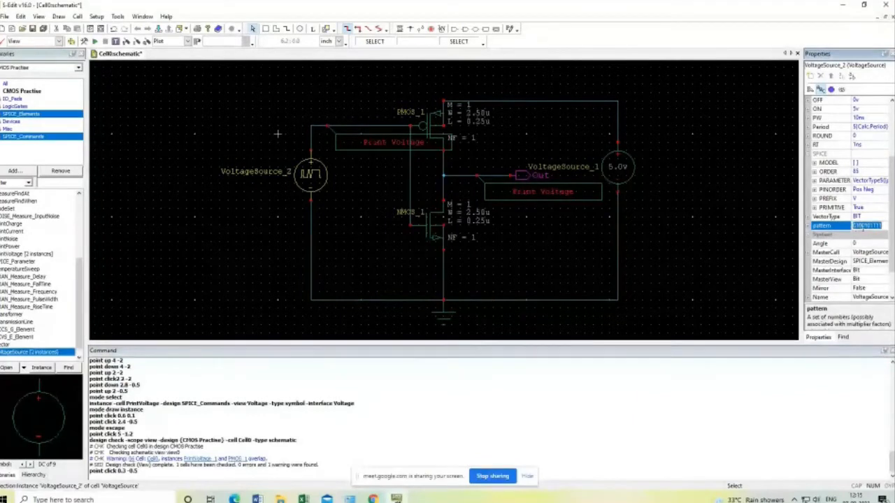
{"action": "left_click", "coordinate": [875, 226]}
{"action": "key", "text": "Return"}
{"action": "left_click", "coordinate": [785, 279]}
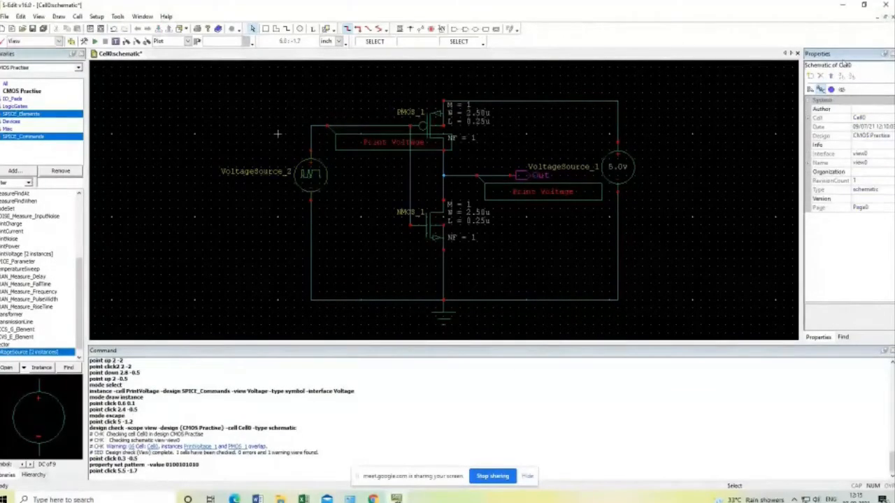
Review the properties of the DC voltage source and both PrintVoltage probes, including the probes' analysis type
{"action": "left_click", "coordinate": [820, 88]}
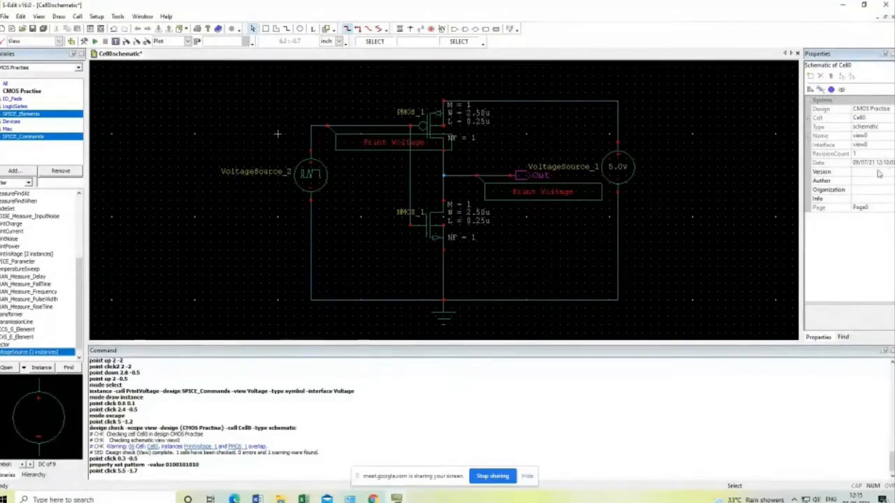
{"action": "left_click", "coordinate": [616, 171]}
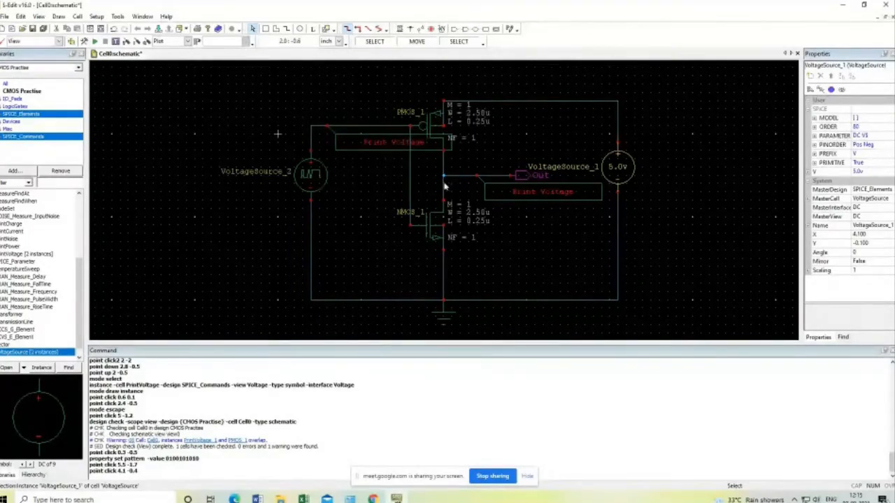
{"action": "left_click", "coordinate": [512, 199]}
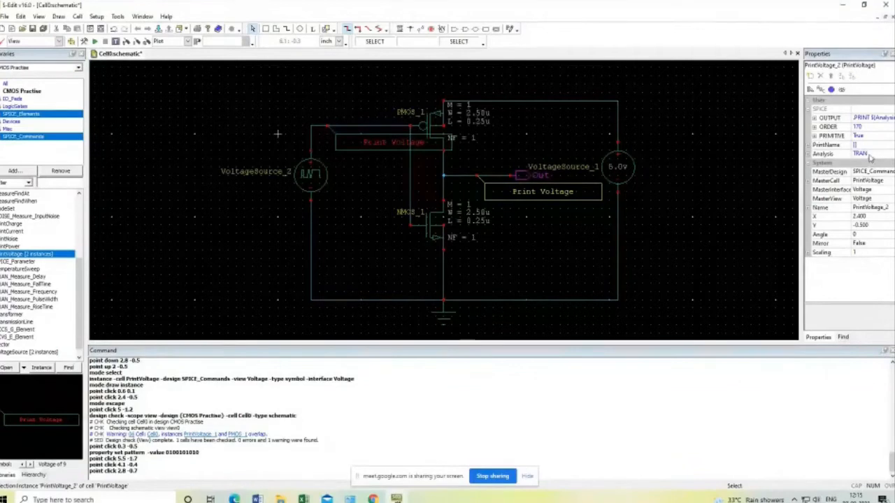
{"action": "left_click", "coordinate": [378, 145]}
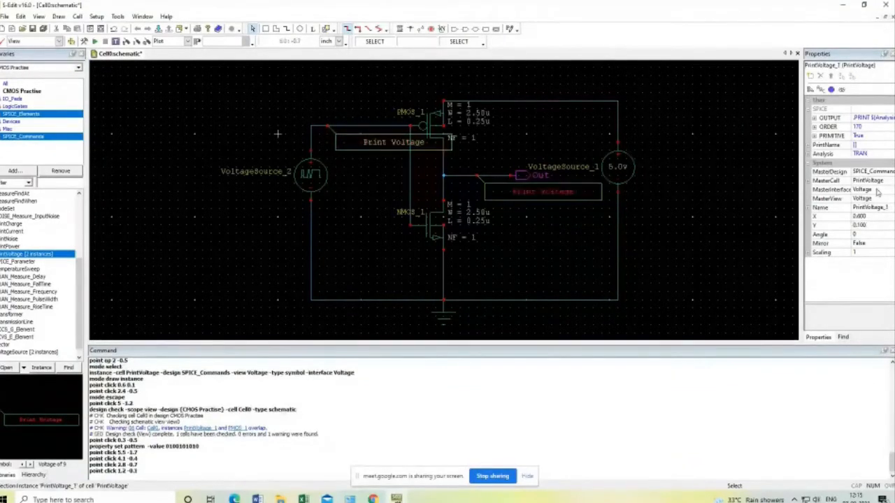
{"action": "left_click", "coordinate": [871, 154]}
{"action": "left_click", "coordinate": [870, 162]}
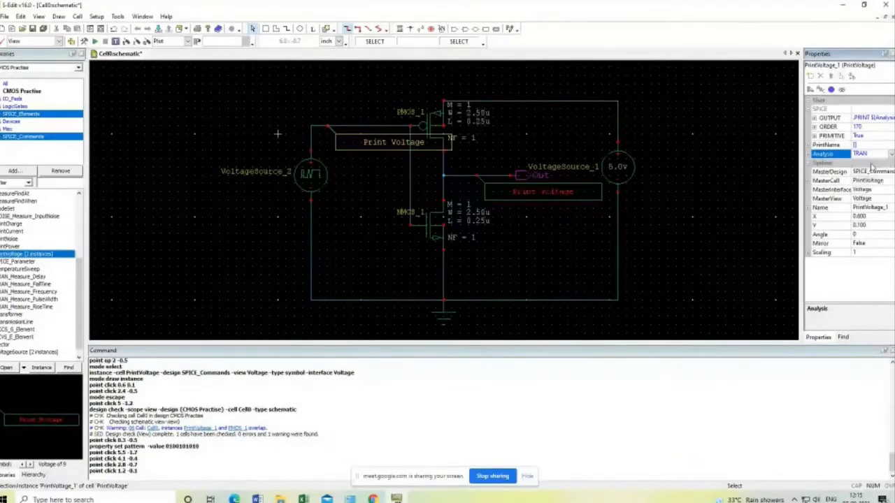
{"action": "left_click", "coordinate": [723, 239]}
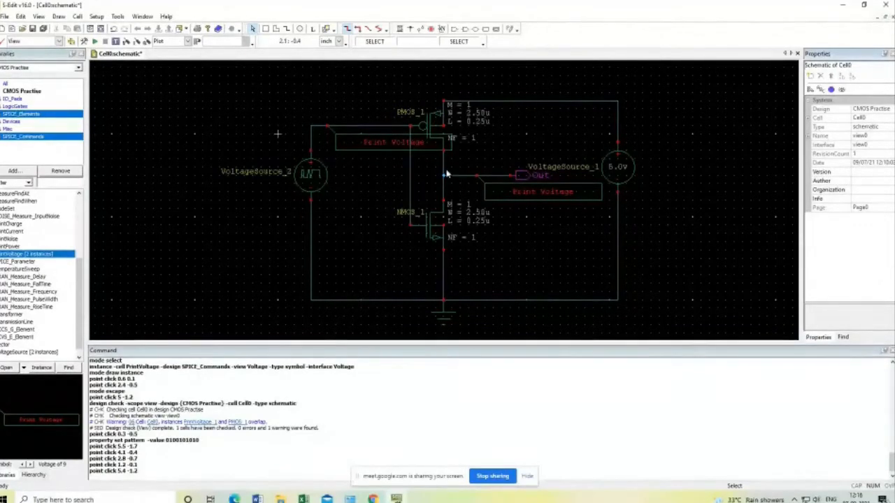
In the SPICE simulation setup, set the library file to Generic_025.lib from Libraries/Models with section TT
{"action": "left_click", "coordinate": [84, 41]}
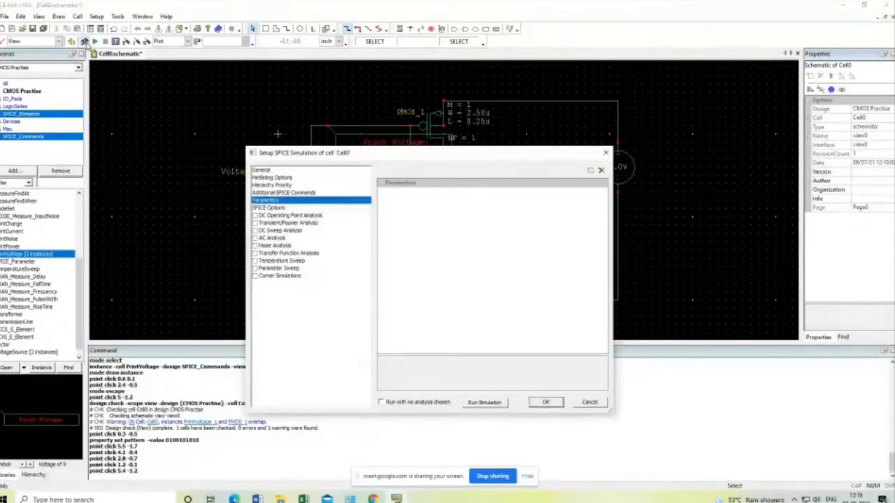
{"action": "left_click", "coordinate": [261, 171]}
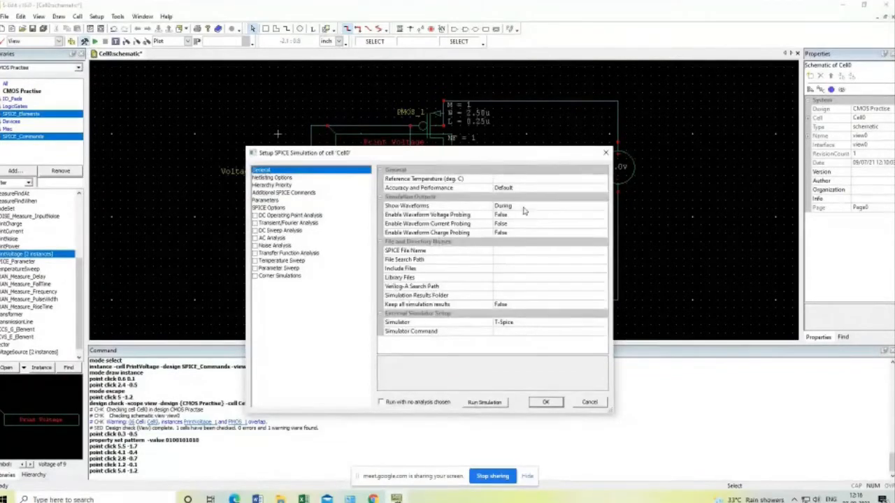
{"action": "left_click", "coordinate": [501, 277]}
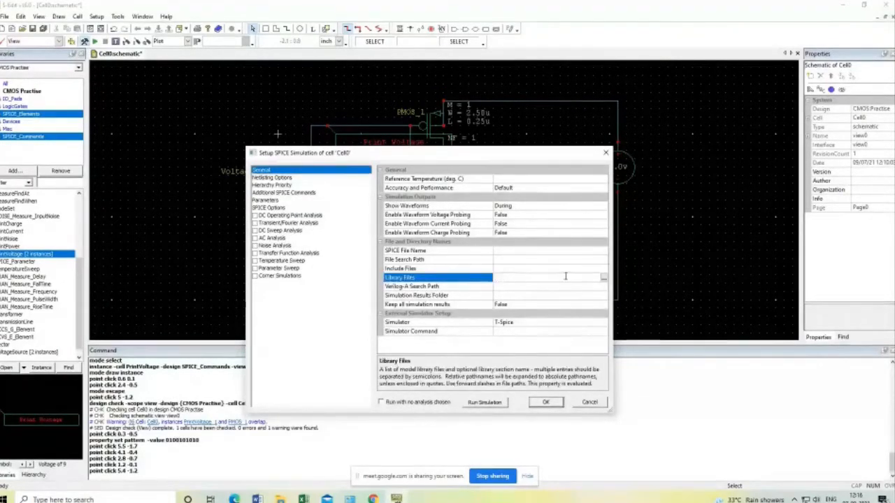
{"action": "left_click", "coordinate": [603, 278]}
{"action": "double_click", "coordinate": [363, 239]}
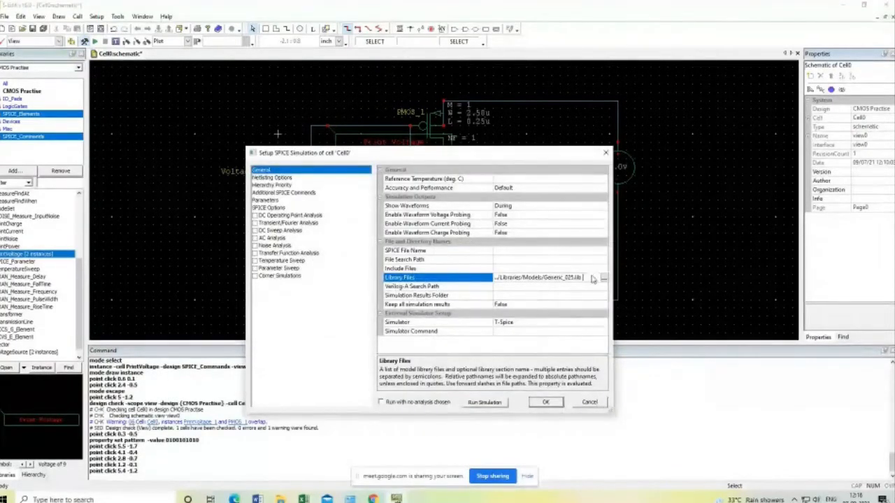
{"action": "type", "text": "TT"}
Look through the netlisting, hierarchy, command, parameter and SPICE option settings, and enable DC operating point analysis
{"action": "left_click", "coordinate": [272, 179]}
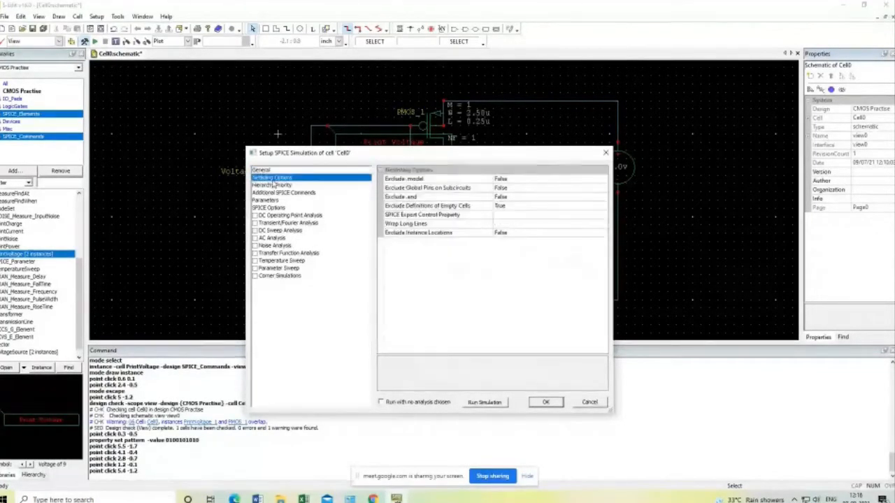
{"action": "left_click", "coordinate": [272, 185]}
{"action": "left_click", "coordinate": [272, 193]}
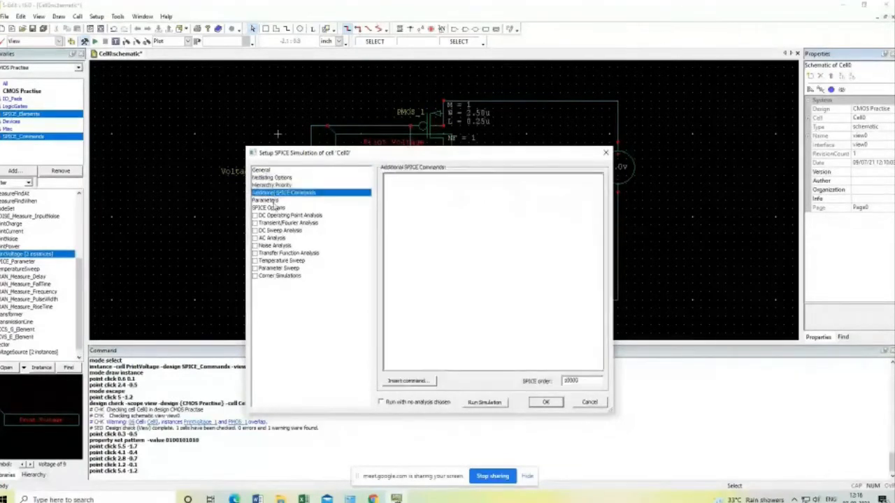
{"action": "left_click", "coordinate": [273, 201]}
{"action": "left_click", "coordinate": [272, 209]}
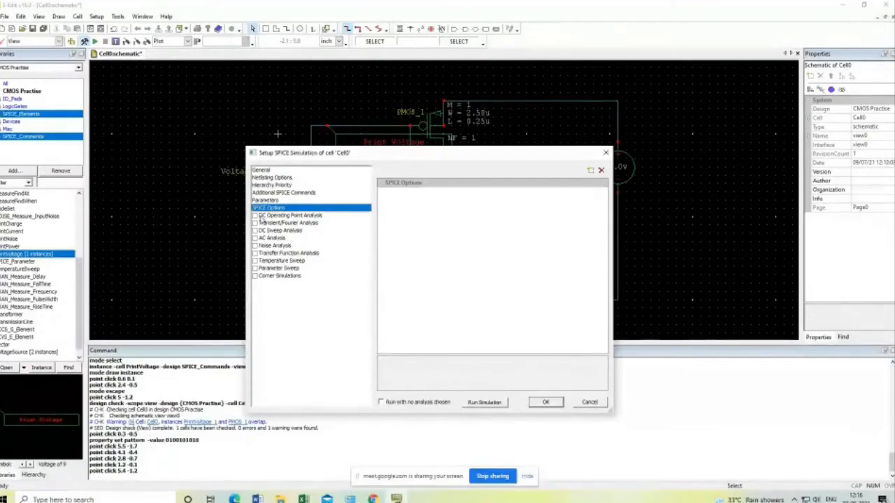
{"action": "left_click", "coordinate": [261, 216]}
{"action": "left_click", "coordinate": [254, 216]}
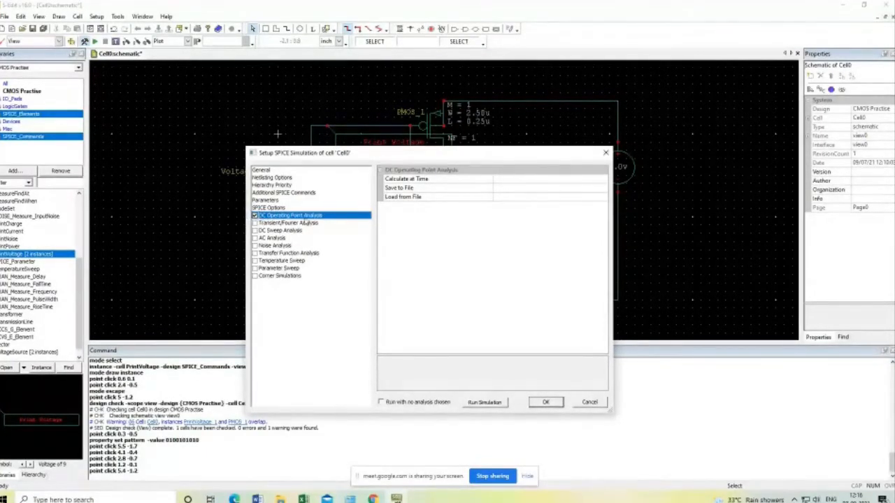
Enable transient analysis with a stop time of 100n and a maximum time step of 10n, and accept the simulation setup
{"action": "left_click", "coordinate": [261, 223]}
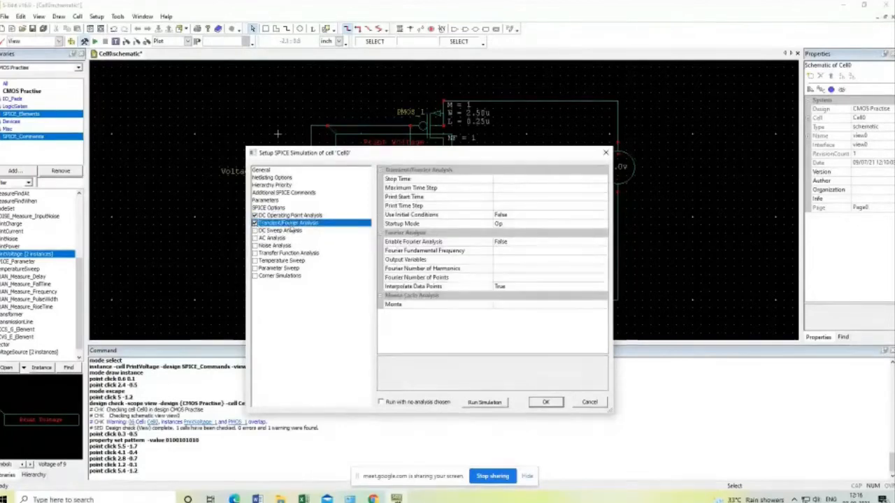
{"action": "left_click", "coordinate": [523, 178]}
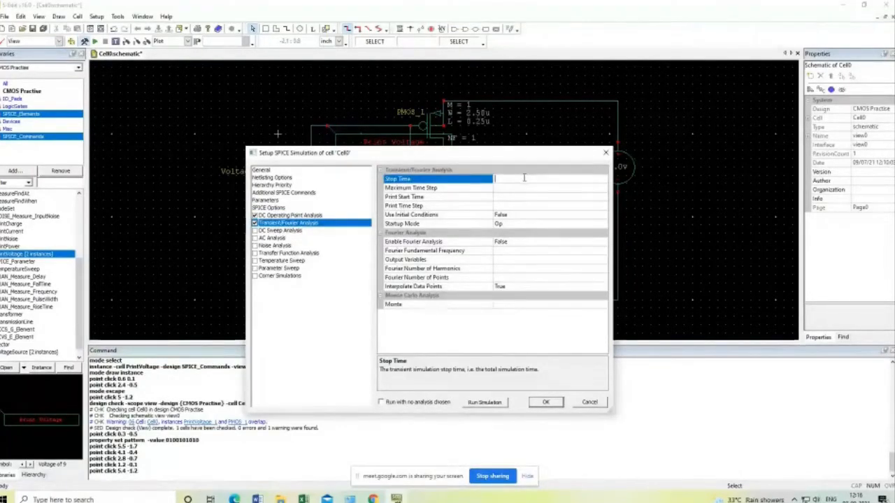
{"action": "type", "text": "100n"}
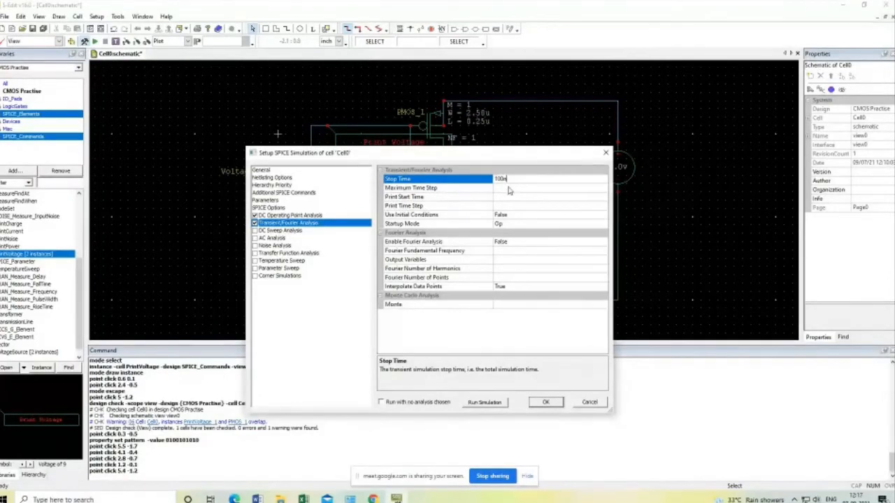
{"action": "left_click", "coordinate": [508, 187]}
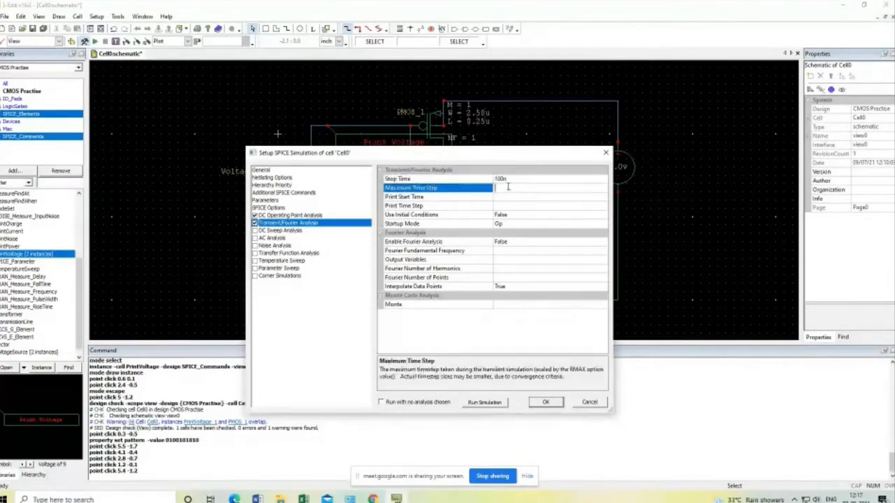
{"action": "type", "text": "10n"}
{"action": "left_click", "coordinate": [546, 402]}
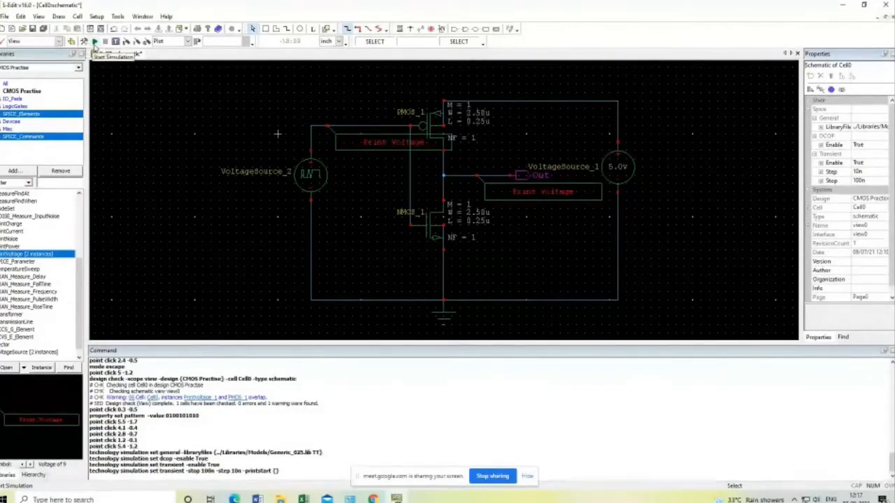
Run the simulation and split the input and output voltage traces into separate stacked plots
{"action": "left_click", "coordinate": [95, 42]}
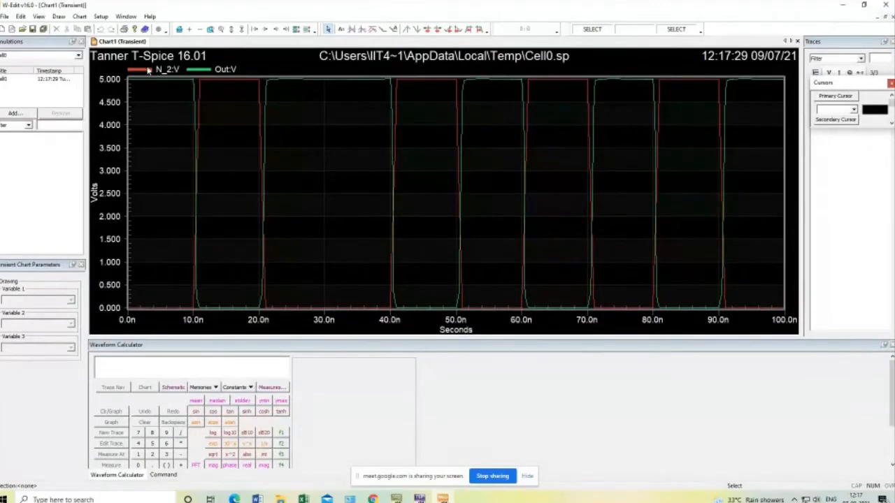
{"action": "left_click", "coordinate": [296, 31]}
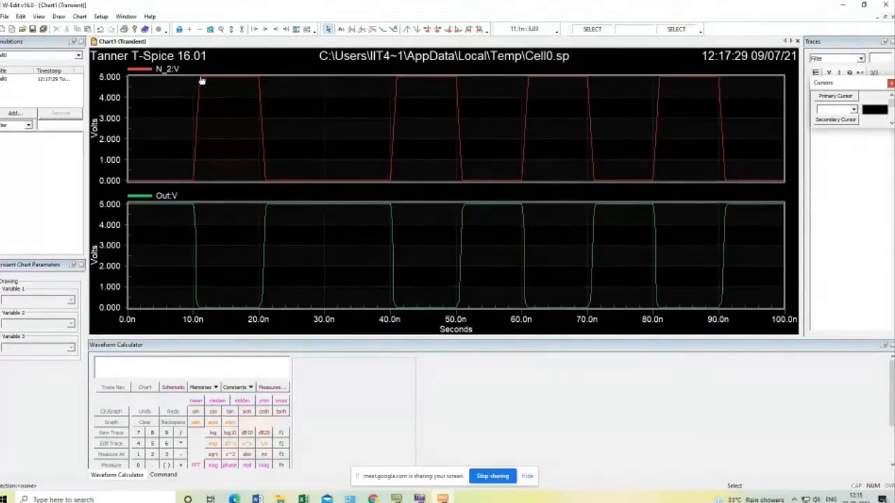
Compare the rising and falling edges of the input and output waveforms around 10 ns and 20 ns
{"action": "mouse_move", "coordinate": [201, 81]}
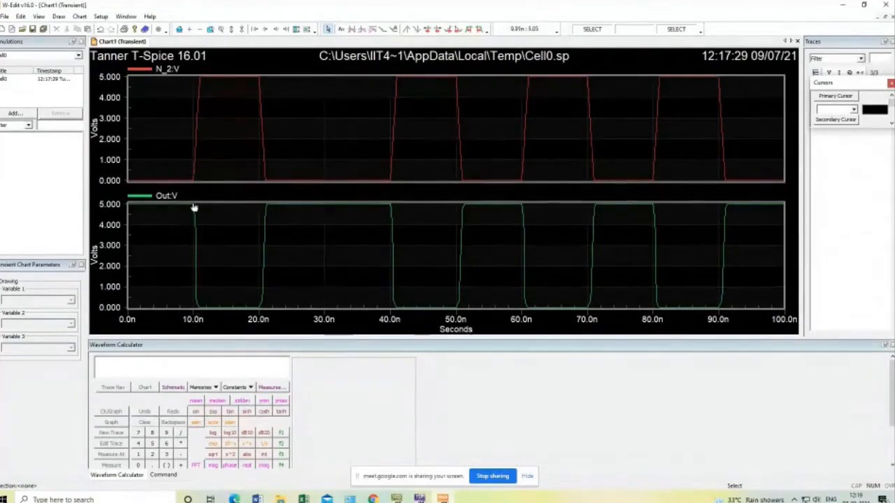
{"action": "mouse_move", "coordinate": [194, 208]}
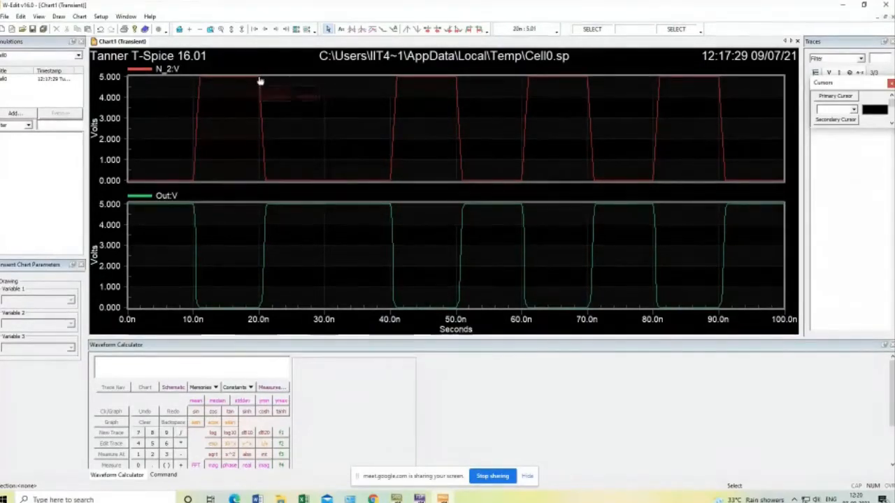
{"action": "mouse_move", "coordinate": [260, 82]}
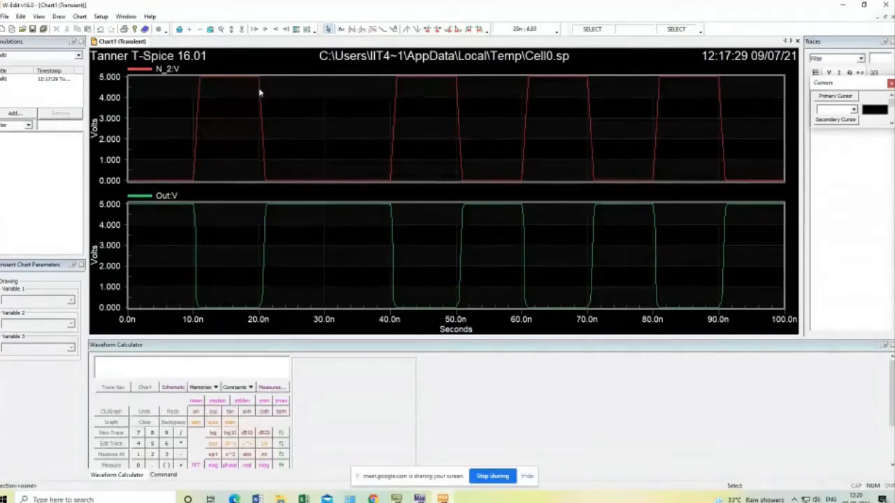
{"action": "mouse_move", "coordinate": [266, 183]}
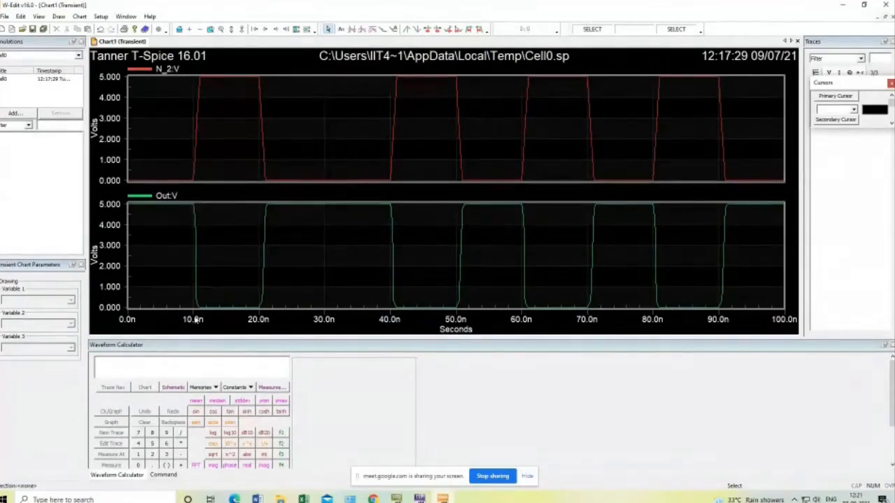
{"action": "mouse_move", "coordinate": [200, 311]}
{"action": "mouse_move", "coordinate": [258, 310]}
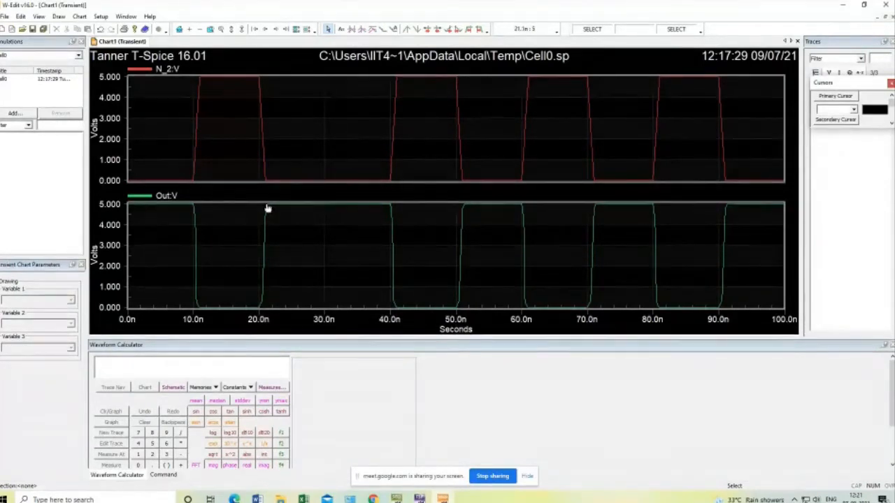
{"action": "mouse_move", "coordinate": [267, 208]}
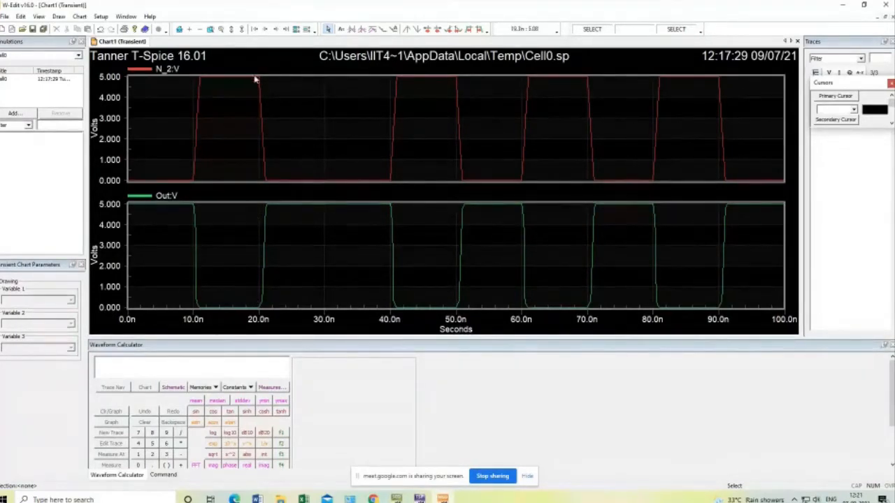
{"action": "mouse_move", "coordinate": [258, 81]}
Switch back to S-Edit and place one 1pF Capacitor from the Devices library on the output wire, at (2.7, -1.1)
{"action": "left_click", "coordinate": [395, 498]}
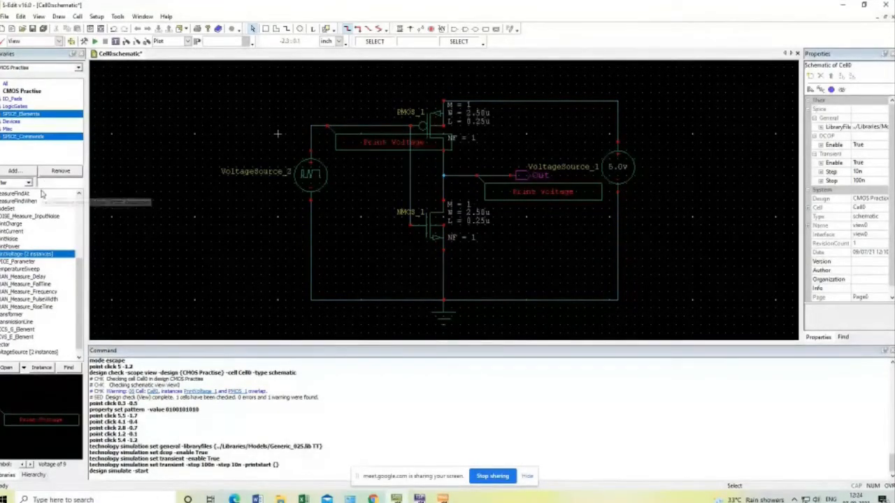
{"action": "left_click", "coordinate": [18, 107]}
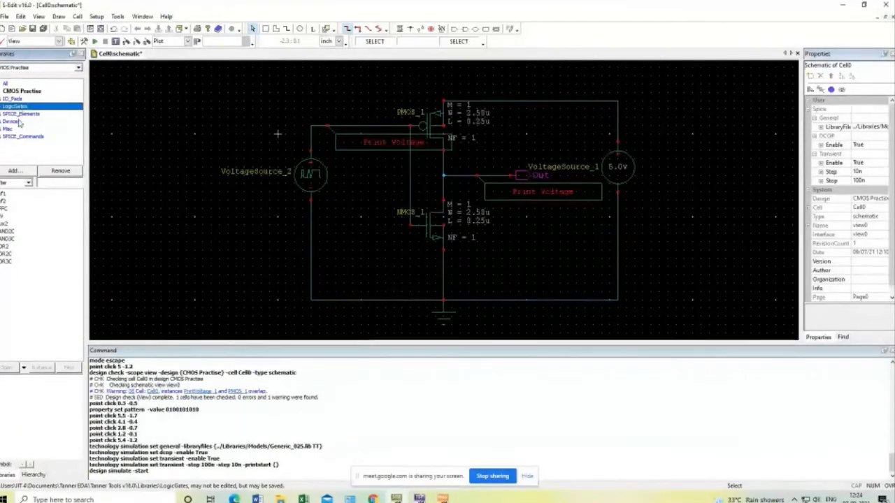
{"action": "left_click", "coordinate": [16, 100]}
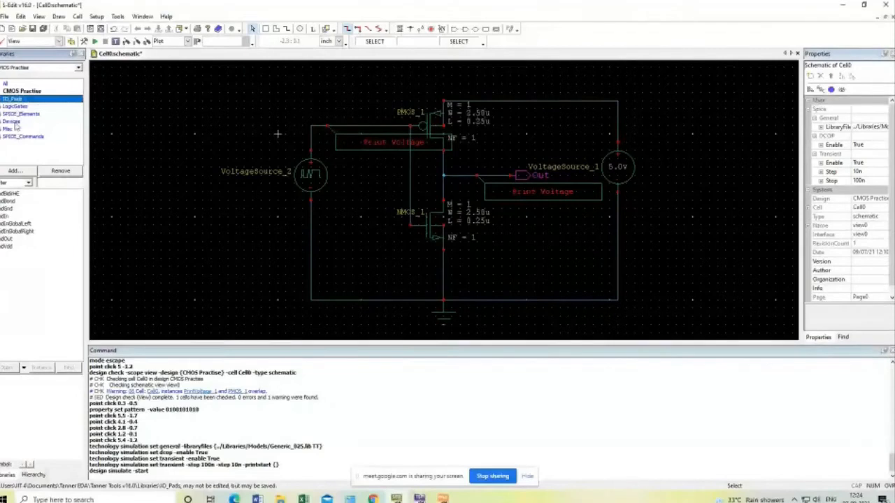
{"action": "left_click", "coordinate": [14, 123]}
{"action": "left_click", "coordinate": [10, 194]}
{"action": "left_click", "coordinate": [42, 367]}
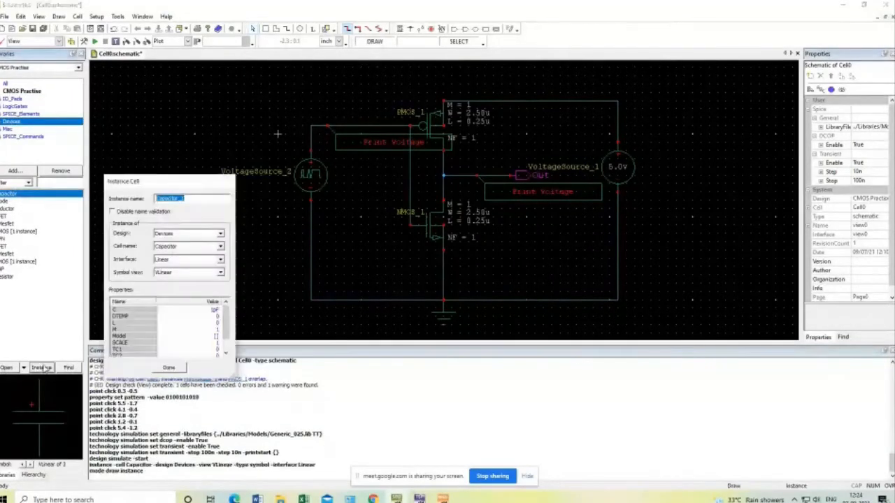
{"action": "left_click", "coordinate": [499, 223]}
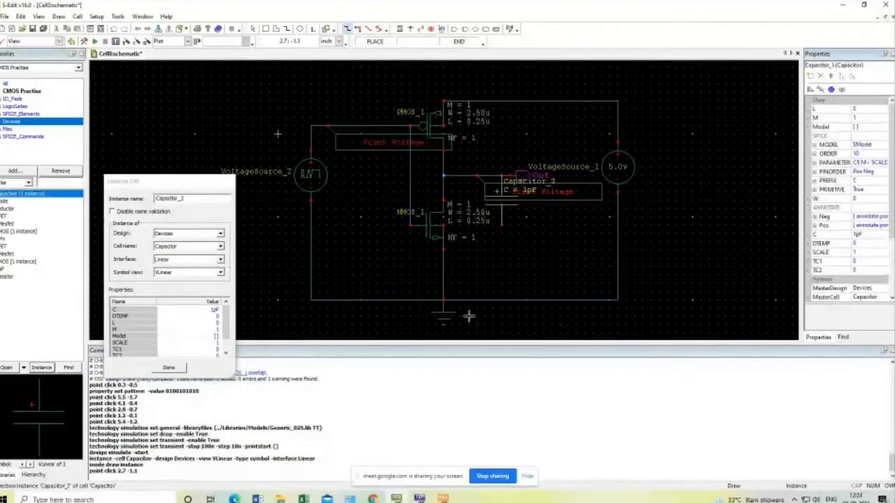
{"action": "left_click", "coordinate": [170, 368]}
Wire the capacitor's lower terminal down to the ground line at (2.7, -2) and leave wire drawing
{"action": "left_click", "coordinate": [399, 29]}
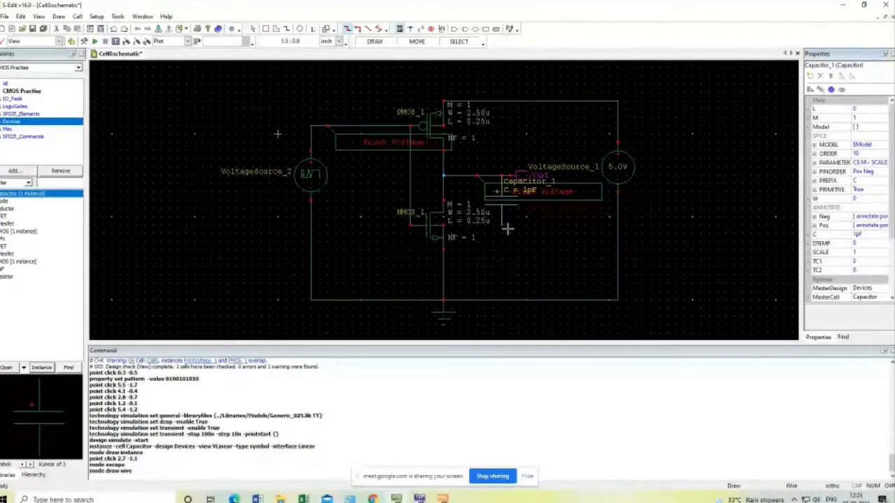
{"action": "left_click_drag", "start_coordinate": [500, 224], "coordinate": [500, 299]}
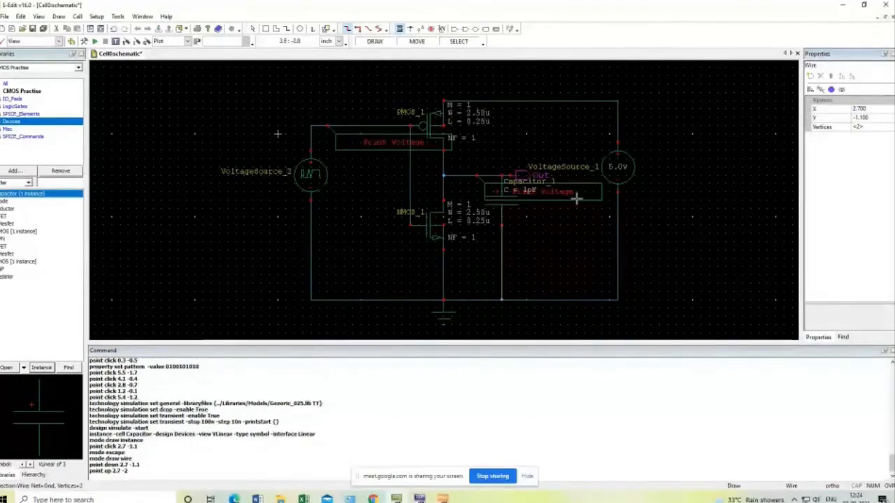
{"action": "left_click", "coordinate": [253, 33]}
{"action": "left_click", "coordinate": [542, 249]}
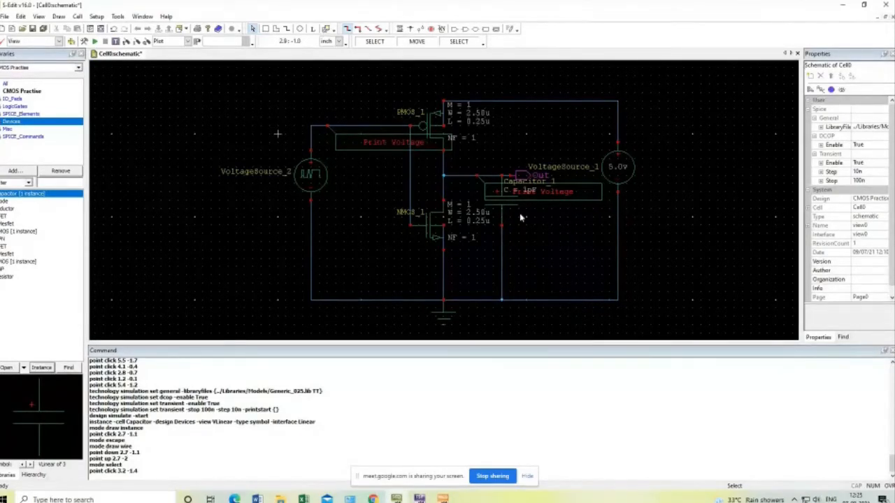
Set the load capacitor's capacitance C to 1nF and deselect everything in the schematic
{"action": "left_click", "coordinate": [506, 208]}
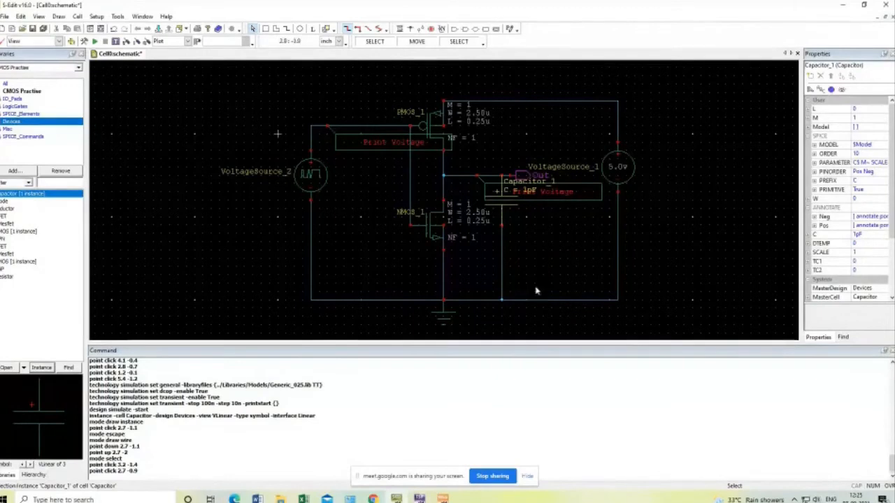
{"action": "left_click", "coordinate": [867, 236]}
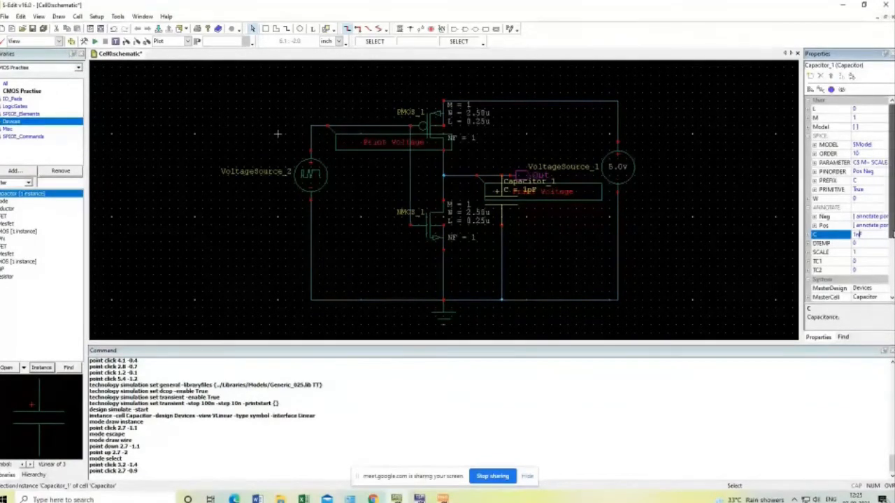
{"action": "key", "text": "Return"}
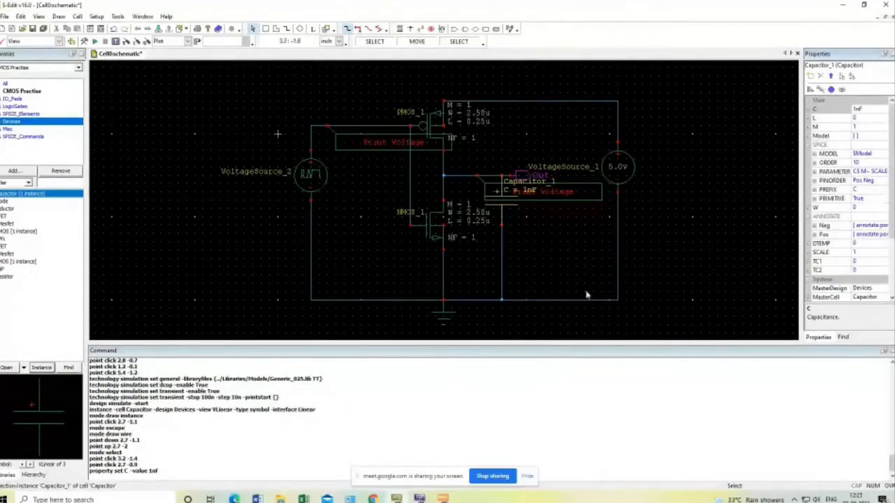
{"action": "left_click", "coordinate": [664, 254]}
{"action": "left_click", "coordinate": [606, 230]}
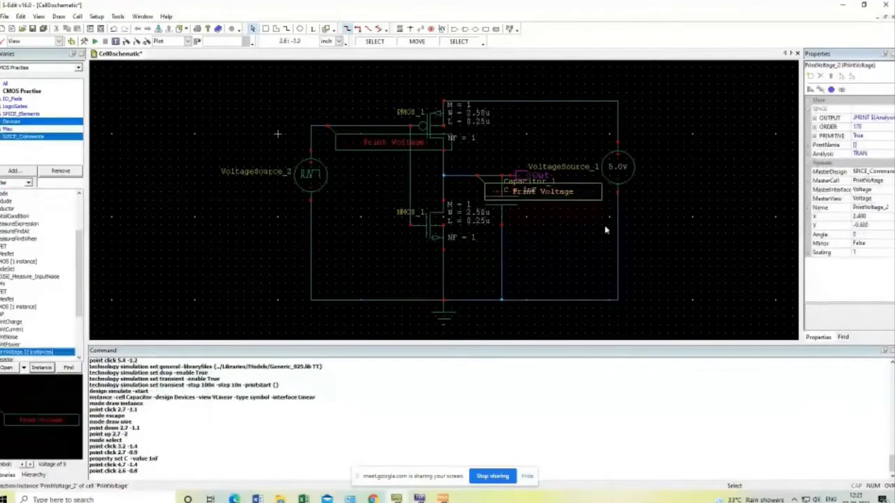
{"action": "left_click", "coordinate": [685, 263]}
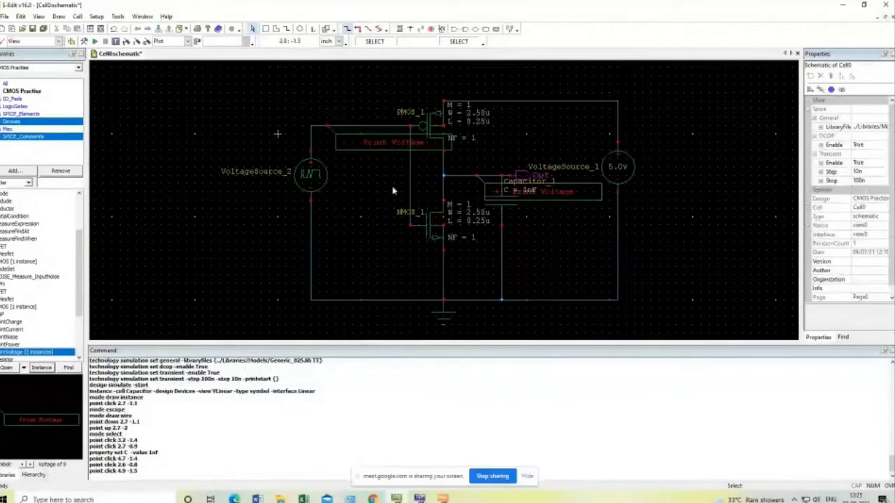
Simulate the inverter with the 1nF load and split the N_2 and Out traces into stacked plots to examine the output's decay
{"action": "left_click", "coordinate": [95, 41]}
{"action": "left_click", "coordinate": [185, 241]}
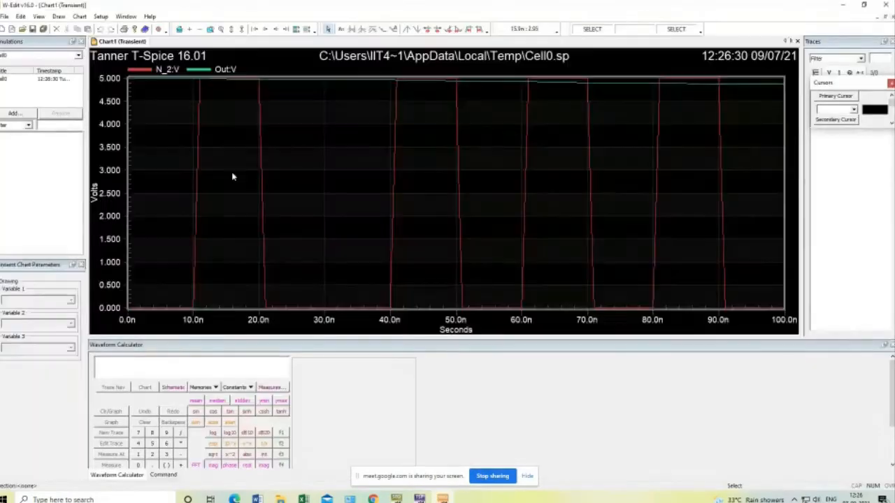
{"action": "left_click", "coordinate": [296, 30]}
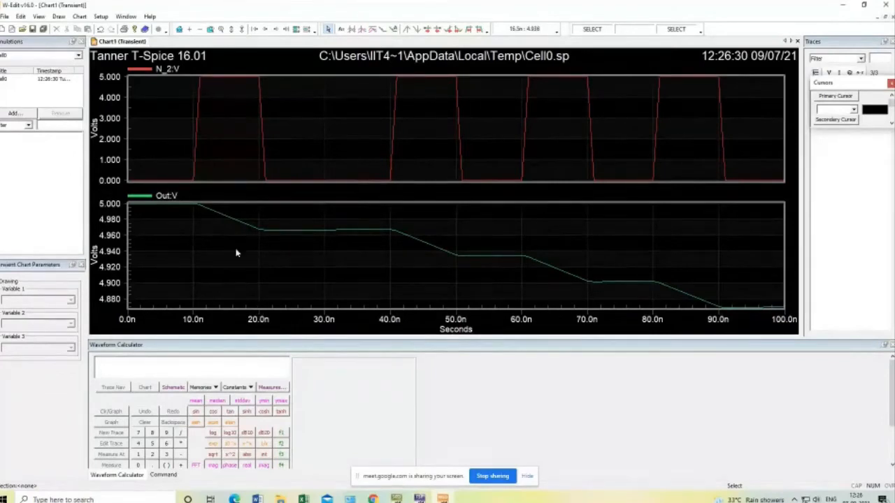
{"action": "mouse_move", "coordinate": [262, 233]}
{"action": "mouse_move", "coordinate": [463, 260]}
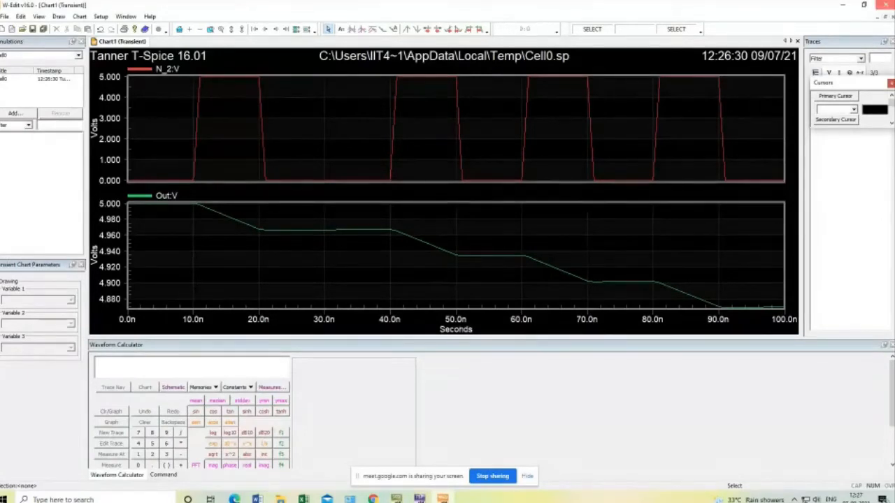
Close the waveform viewer without saving the Cell0 chartbook, and close the T-Spice simulator window
{"action": "left_click", "coordinate": [882, 4]}
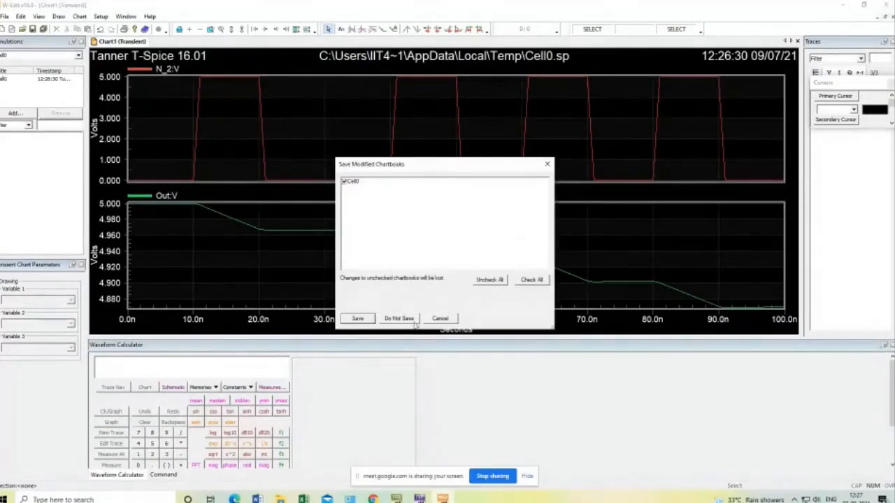
{"action": "left_click", "coordinate": [412, 320]}
{"action": "left_click", "coordinate": [884, 5]}
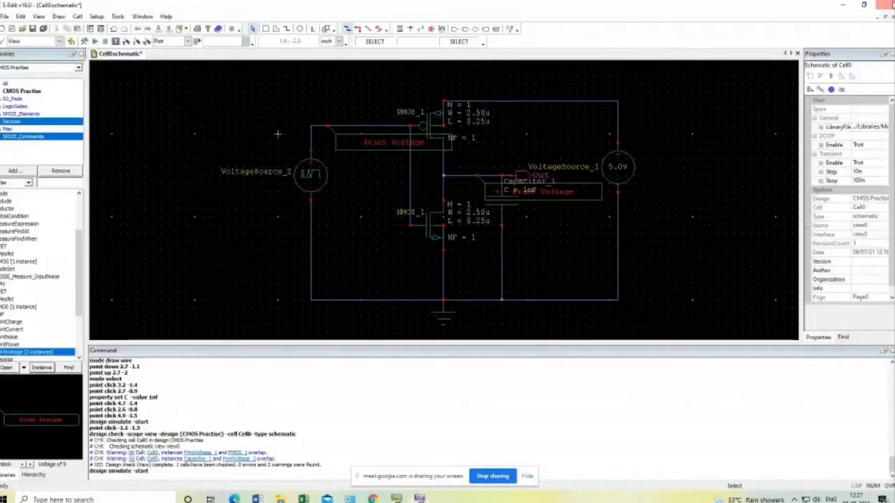
Set the capacitance C of the load capacitor at the output to 1pF and clear the selection
{"action": "left_click", "coordinate": [505, 194]}
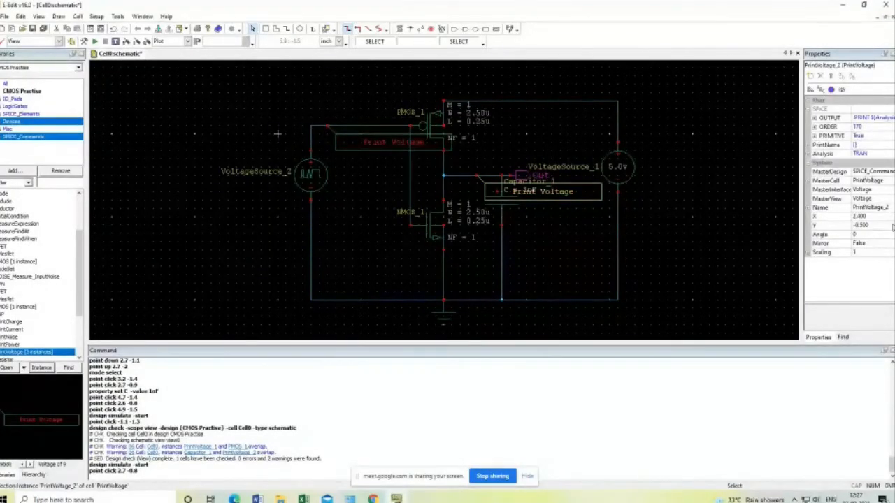
{"action": "left_click", "coordinate": [499, 217]}
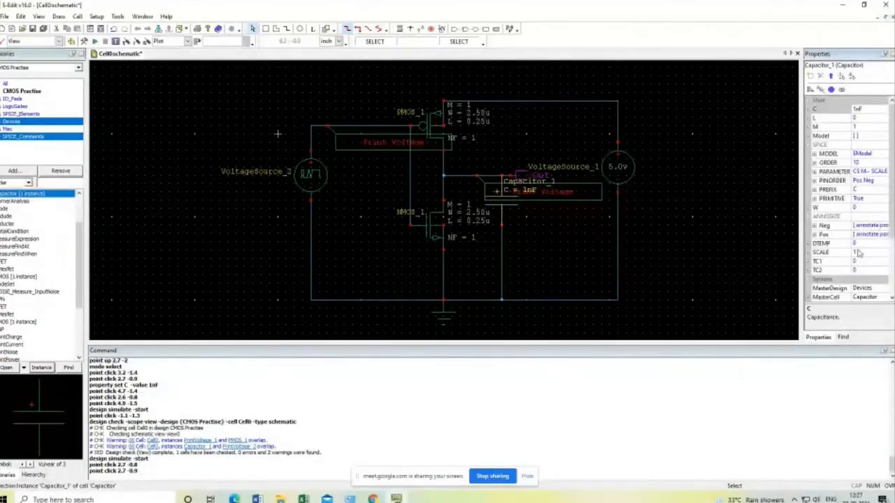
{"action": "scroll", "coordinate": [858, 253], "scroll_direction": "down", "scroll_amount": 3}
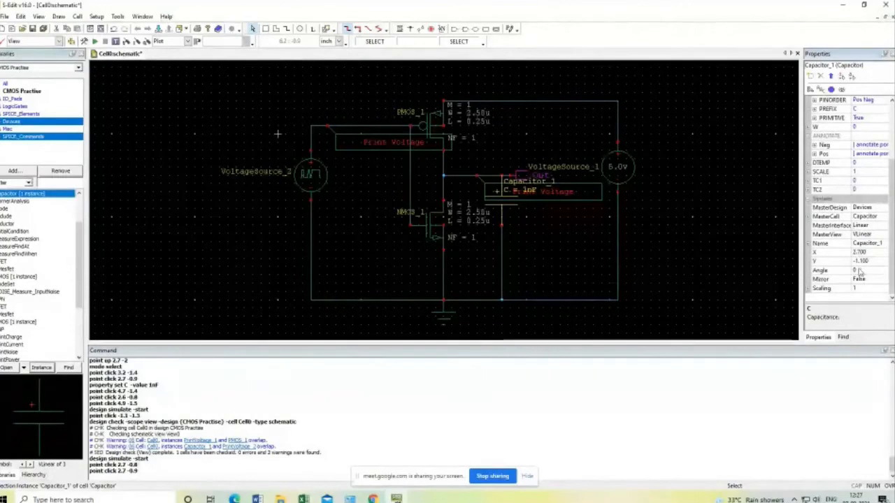
{"action": "scroll", "coordinate": [860, 195], "scroll_direction": "up", "scroll_amount": 3}
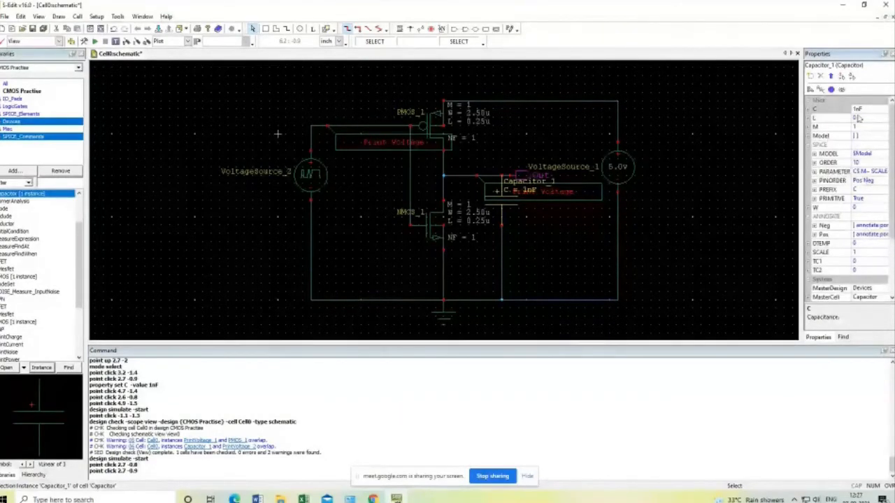
{"action": "left_click", "coordinate": [883, 110]}
{"action": "key", "text": "BackSpace"}
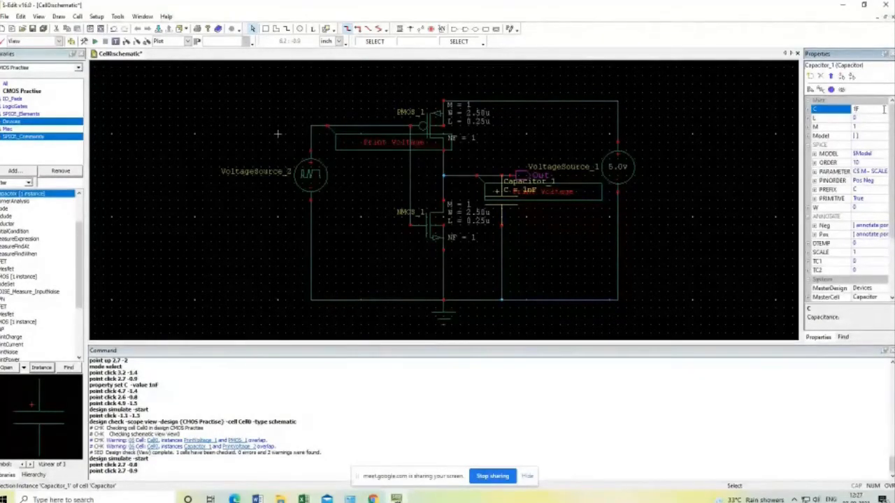
{"action": "type", "text": "p"}
{"action": "key", "text": "Return"}
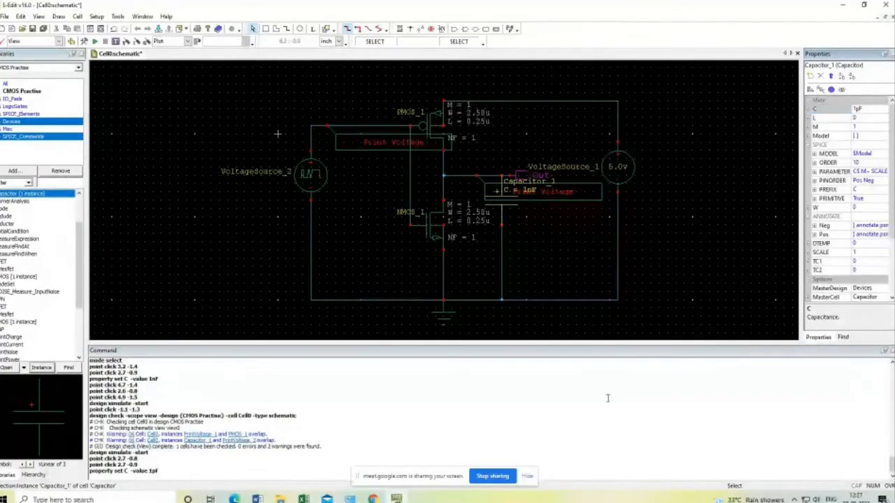
{"action": "left_click", "coordinate": [703, 247]}
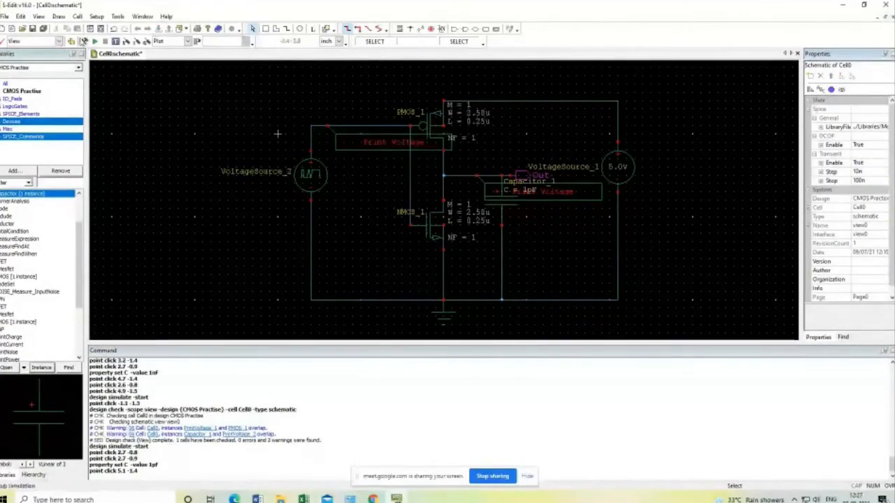
Simulate with the 1pF load and split the traces into stacked plots to examine the output's edges after 10 ns and 20 ns
{"action": "left_click", "coordinate": [95, 41]}
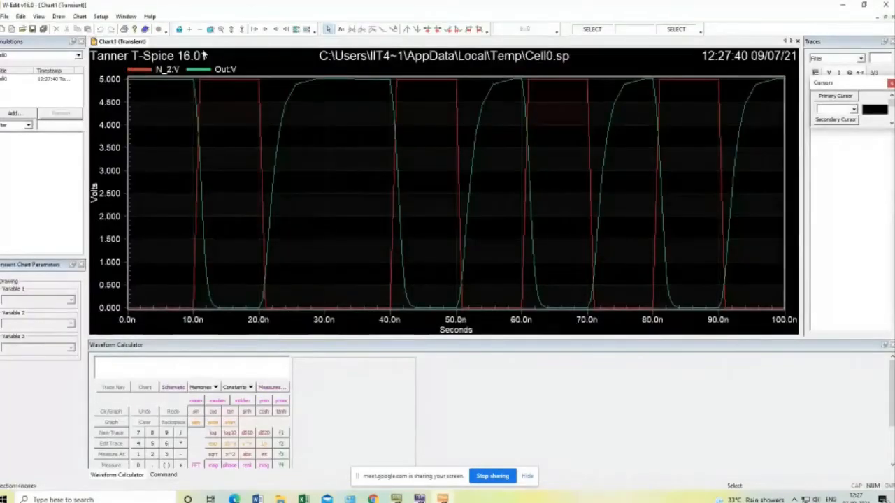
{"action": "left_click", "coordinate": [296, 30]}
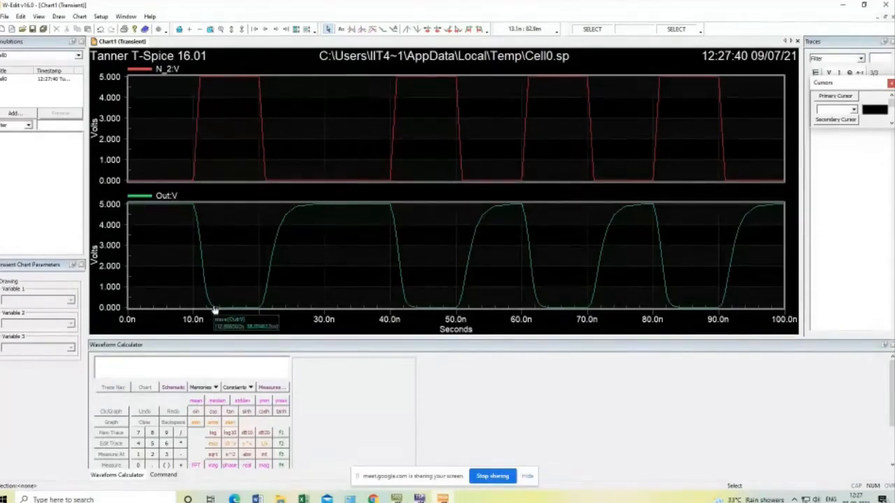
{"action": "mouse_move", "coordinate": [219, 312]}
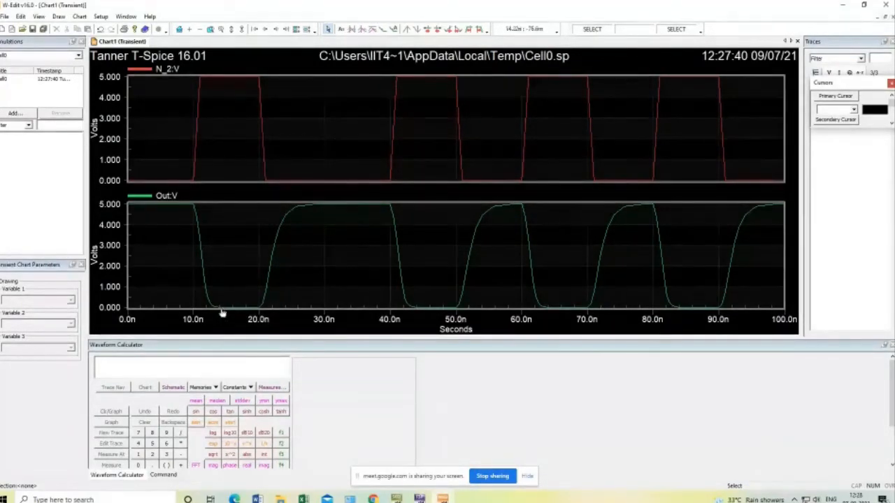
{"action": "mouse_move", "coordinate": [259, 311]}
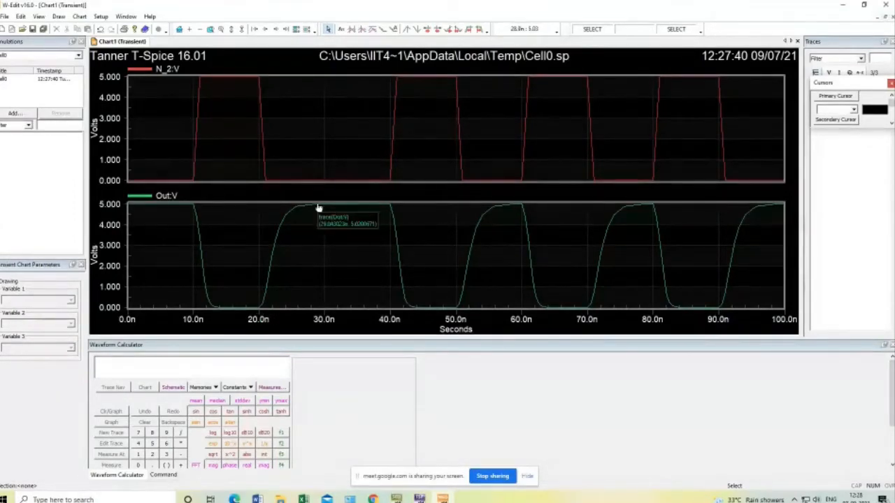
{"action": "mouse_move", "coordinate": [318, 209]}
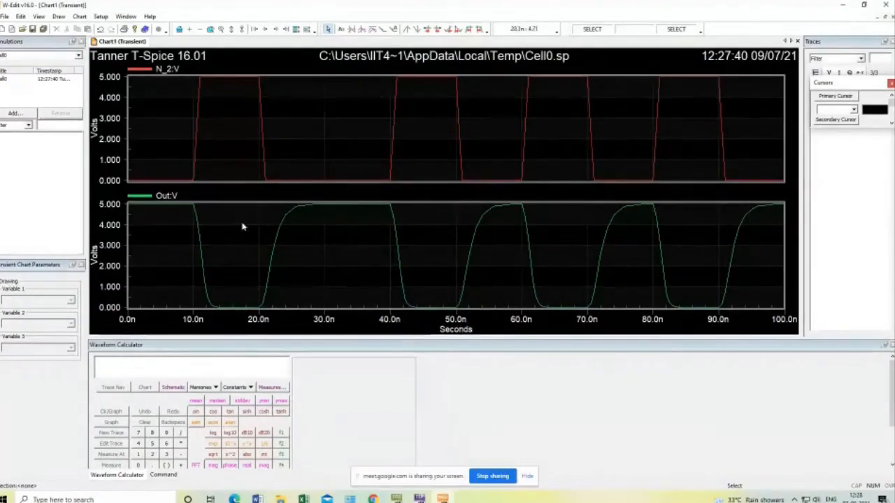
Switch back to S-Edit and set the output load capacitor's capacitance C to 0.1pF
{"action": "left_click", "coordinate": [396, 498]}
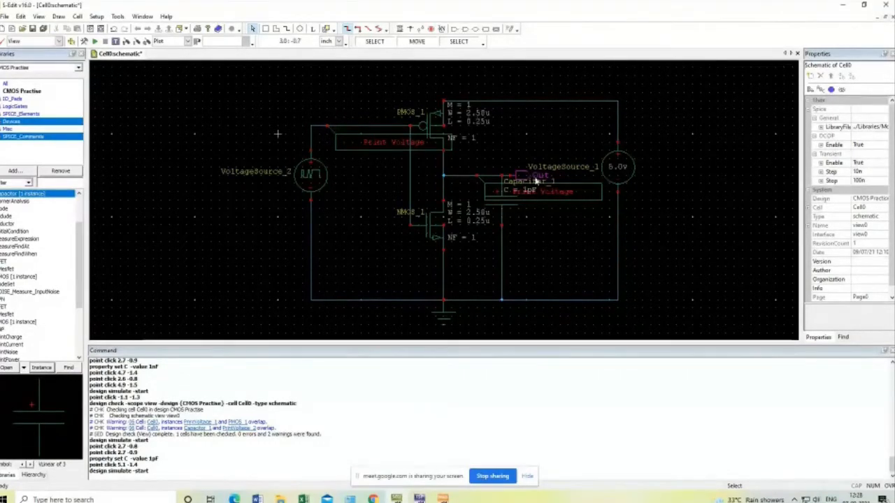
{"action": "left_click", "coordinate": [497, 190]}
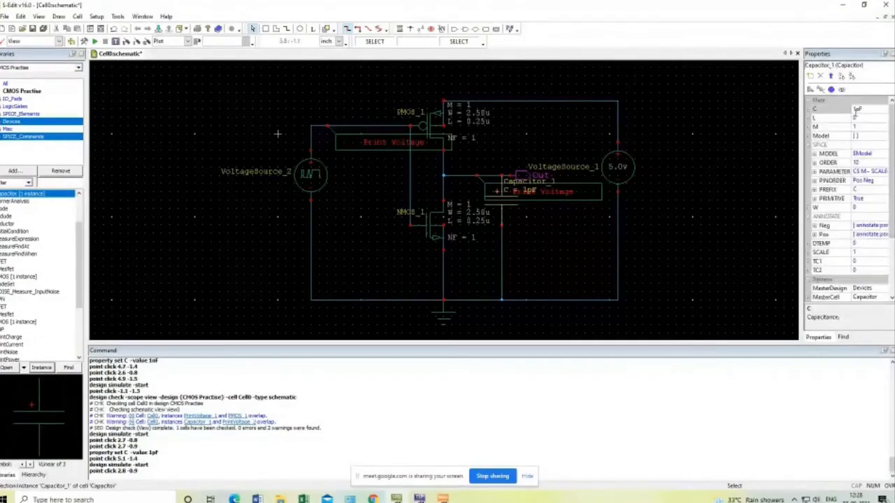
{"action": "left_click", "coordinate": [857, 109]}
{"action": "key", "text": "BackSpace"}
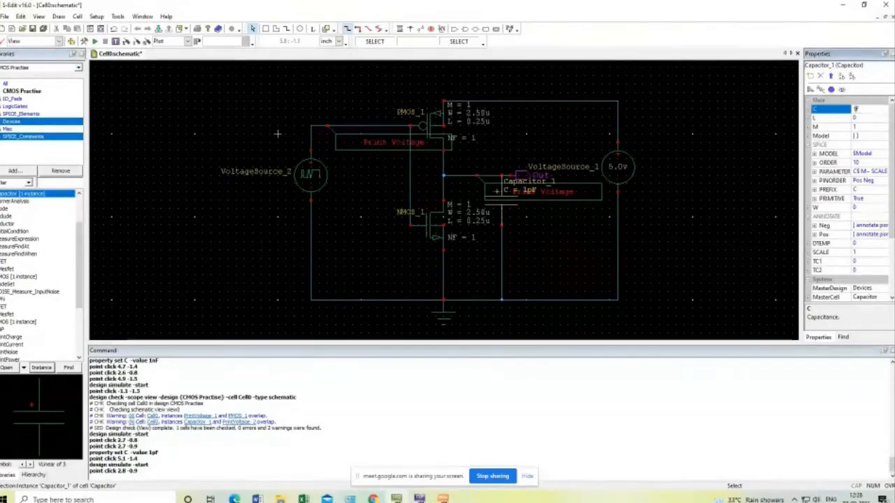
{"action": "type", "text": "0.1"}
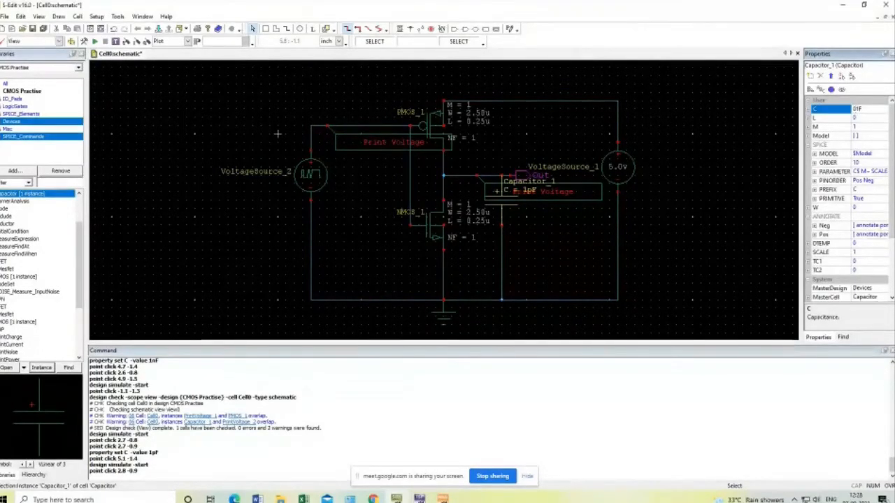
{"action": "type", "text": ".1p"}
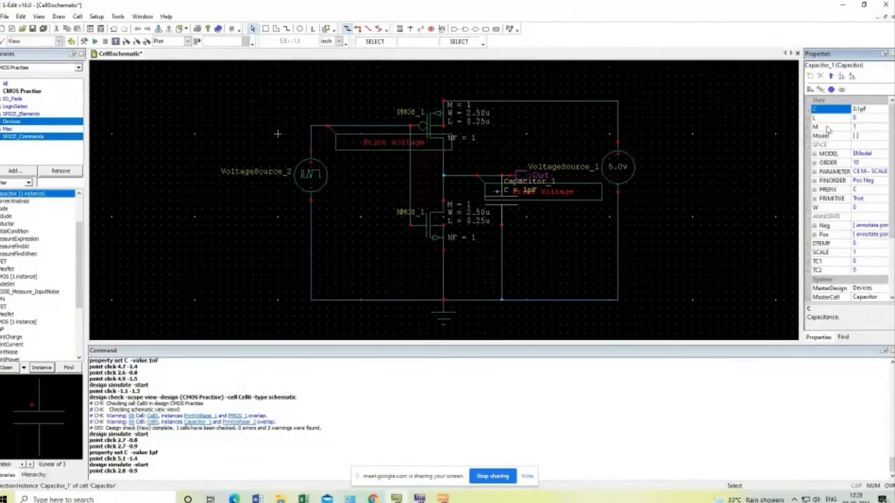
{"action": "key", "text": "Return"}
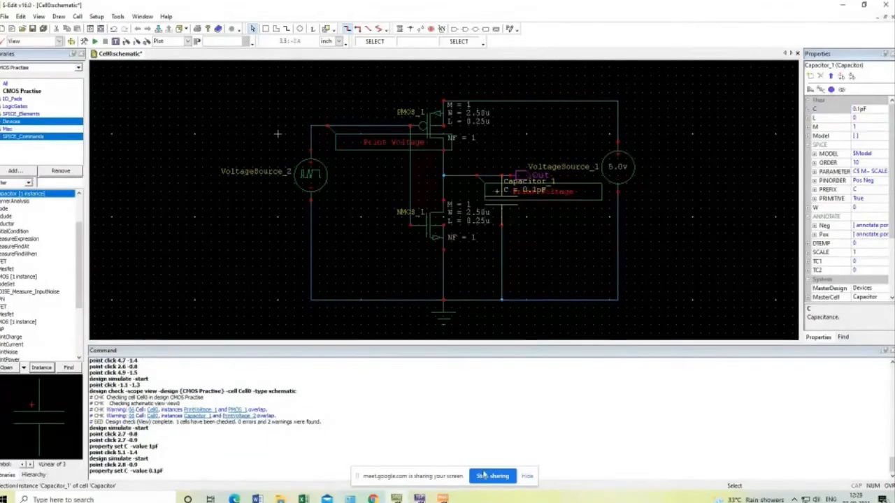
Close the previous W-Edit results, discarding the changes to the Cell0 chartbook, and close T-Spice as well
{"action": "left_click", "coordinate": [443, 498]}
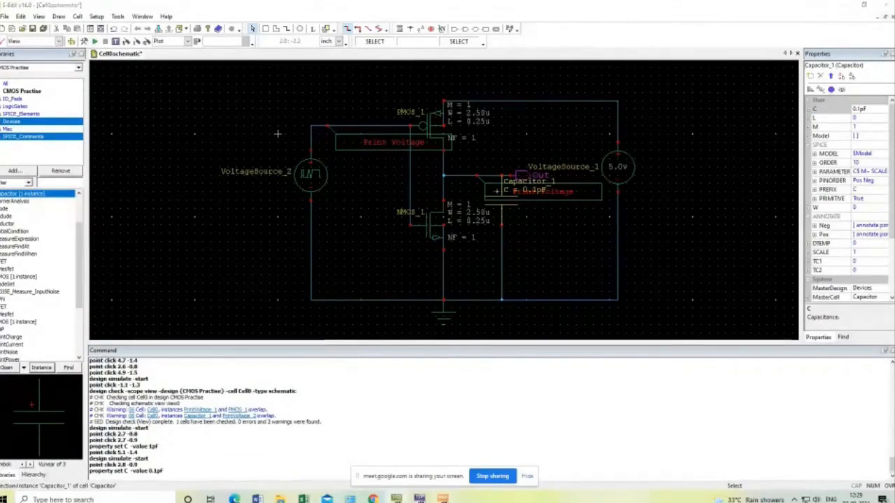
{"action": "left_click", "coordinate": [885, 5]}
{"action": "left_click", "coordinate": [398, 318]}
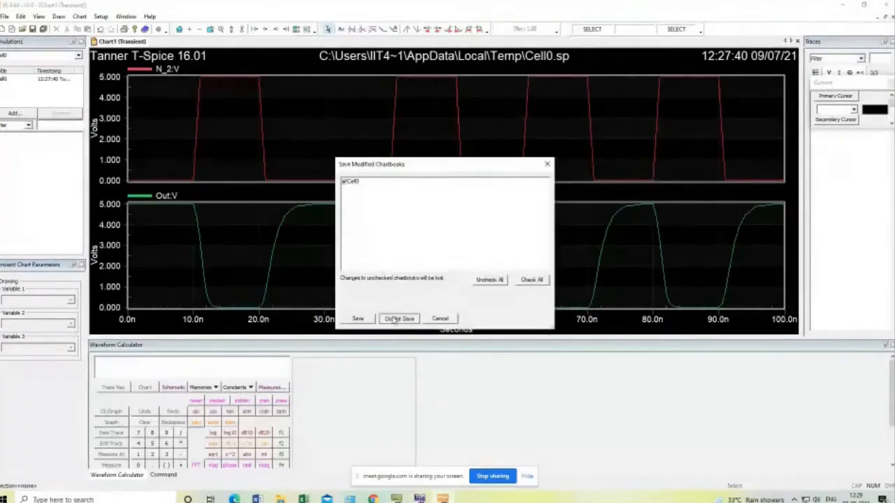
{"action": "left_click", "coordinate": [418, 498]}
{"action": "left_click", "coordinate": [885, 5]}
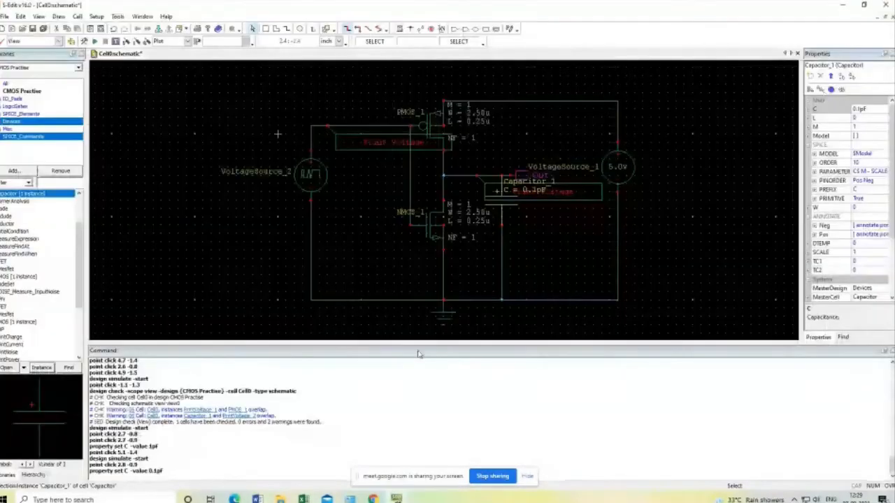
Simulate with the 0.1pF load and split the traces into stacked plots to inspect the output's first falling and rising edges
{"action": "left_click", "coordinate": [95, 42]}
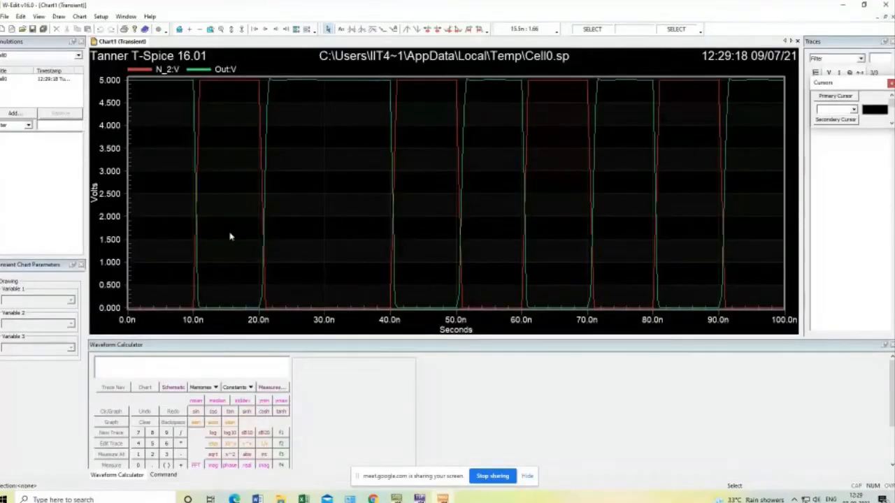
{"action": "left_click", "coordinate": [297, 30]}
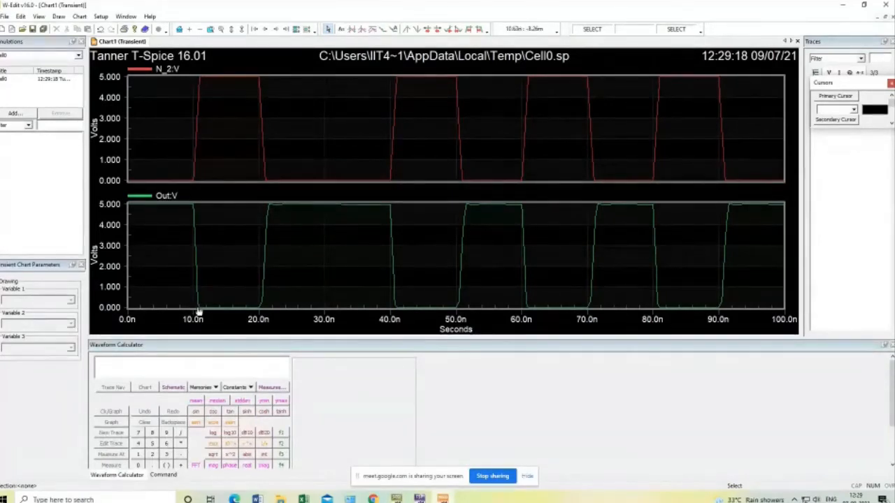
{"action": "mouse_move", "coordinate": [201, 310]}
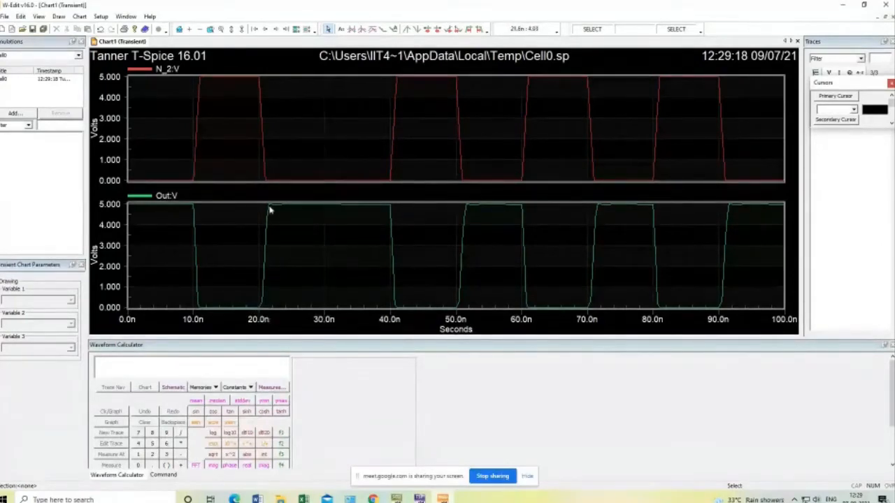
{"action": "mouse_move", "coordinate": [270, 209]}
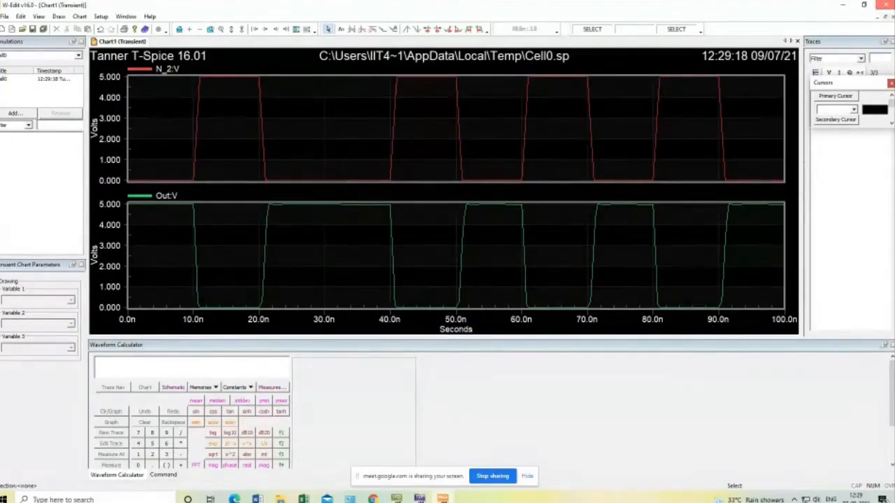
Close the W-Edit results without saving the Cell0 chartbook, and delete the output load capacitor and its wire to ground
{"action": "left_click", "coordinate": [885, 5]}
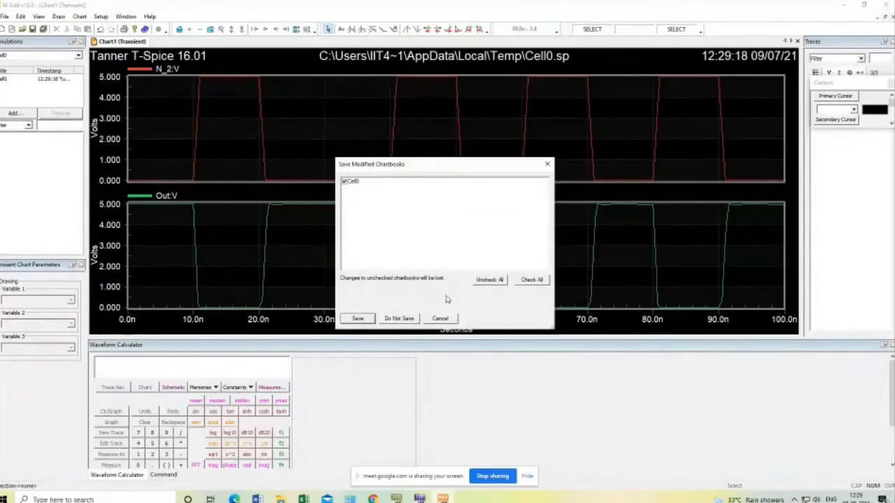
{"action": "left_click", "coordinate": [400, 319]}
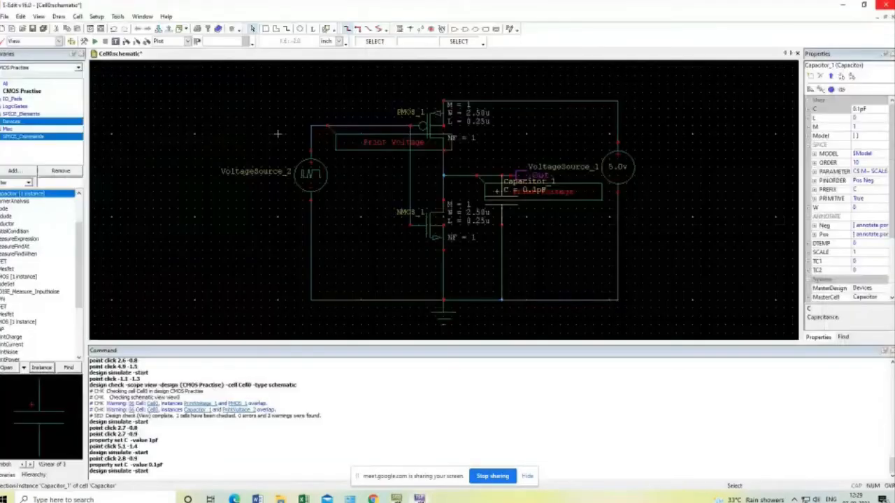
{"action": "left_click", "coordinate": [502, 217]}
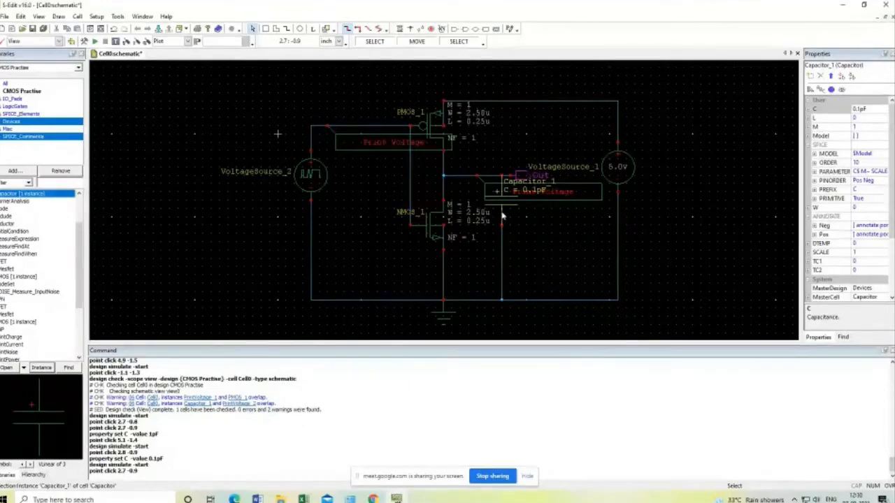
{"action": "key", "text": "Delete"}
{"action": "left_click", "coordinate": [502, 238]}
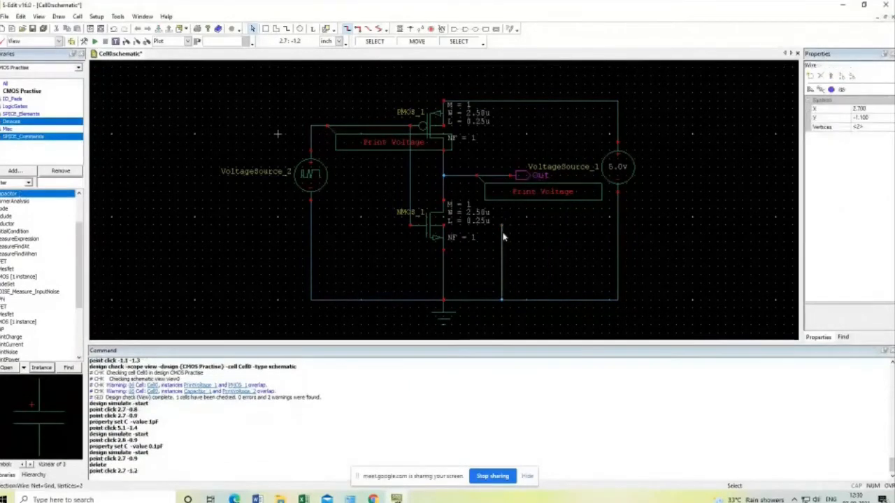
{"action": "key", "text": "Delete"}
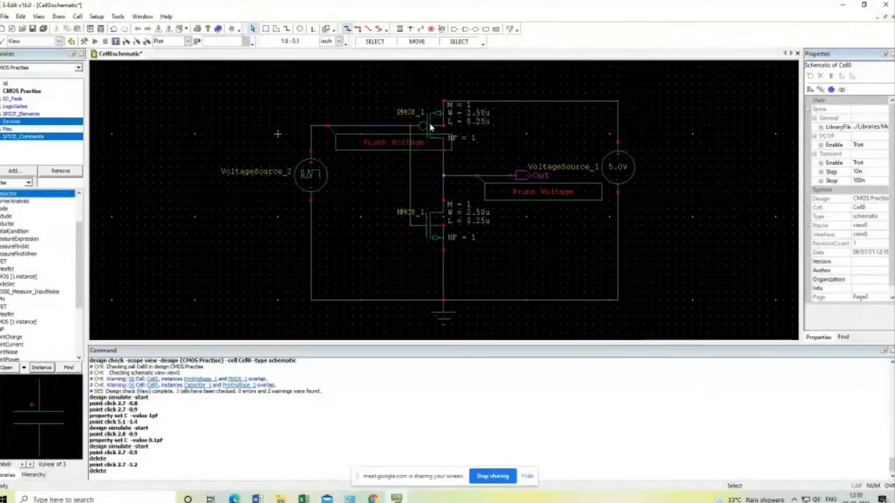
Show the short property list for the PMOS transistor and set its channel width W to 5u
{"action": "left_click", "coordinate": [459, 129]}
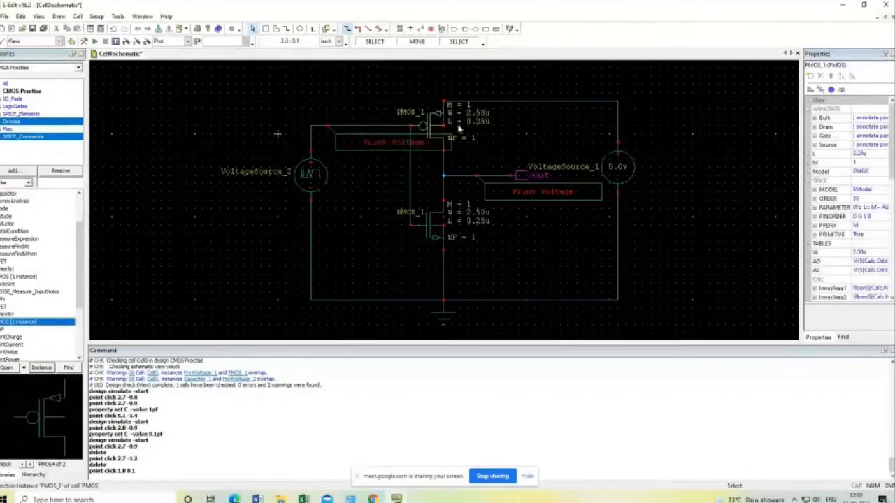
{"action": "left_click", "coordinate": [436, 231]}
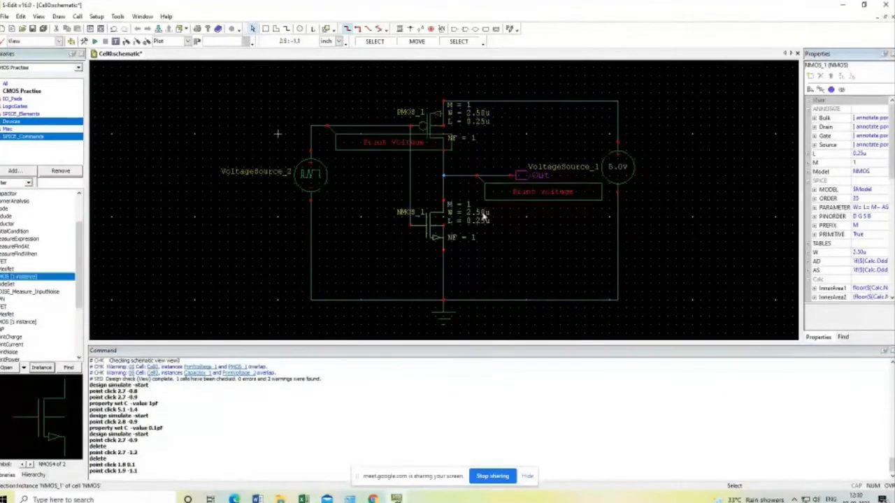
{"action": "left_click", "coordinate": [448, 125]}
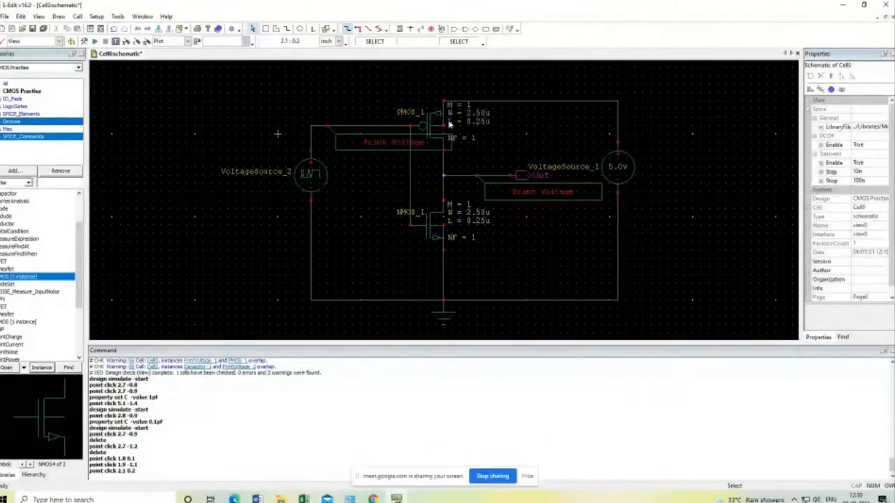
{"action": "left_click", "coordinate": [428, 128]}
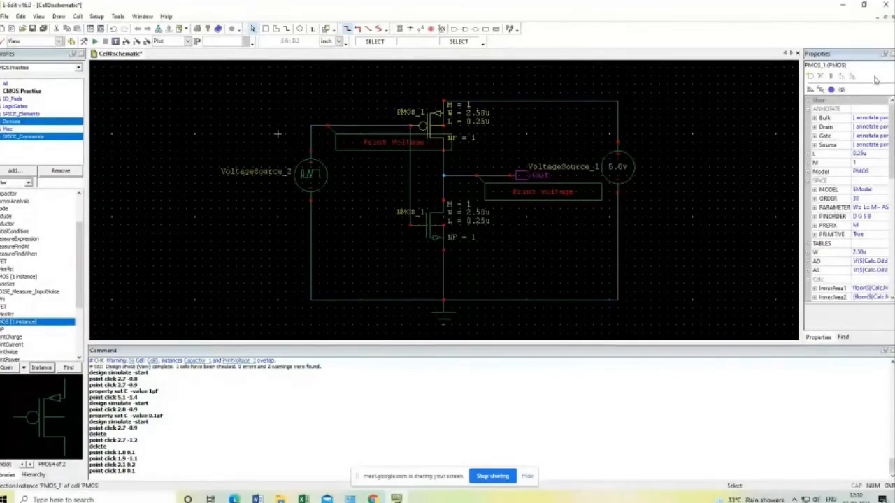
{"action": "left_click", "coordinate": [842, 90]}
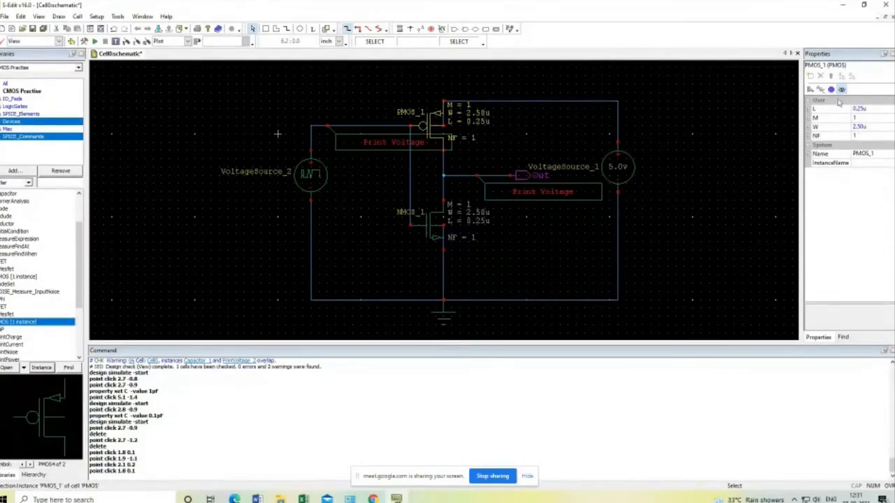
{"action": "left_click", "coordinate": [861, 126]}
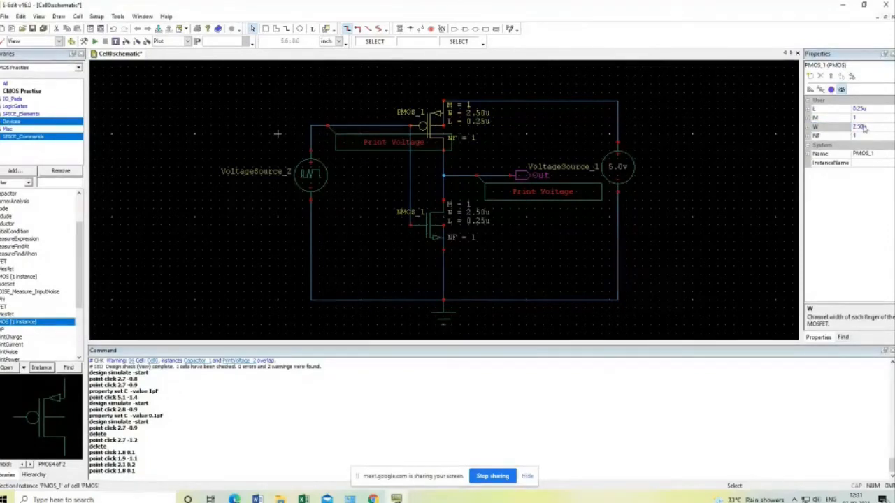
{"action": "left_click", "coordinate": [863, 127]}
{"action": "type", "text": "5u"}
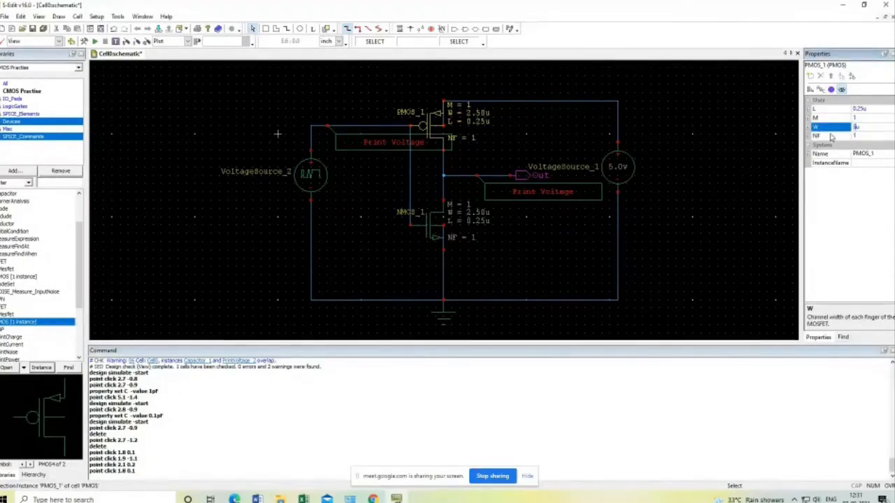
{"action": "key", "text": "Return"}
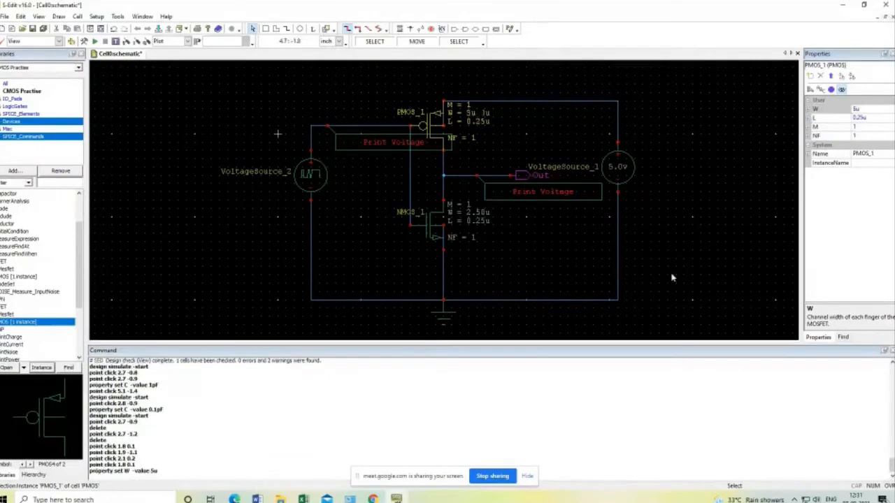
{"action": "left_click", "coordinate": [699, 248]}
{"action": "left_click", "coordinate": [443, 126]}
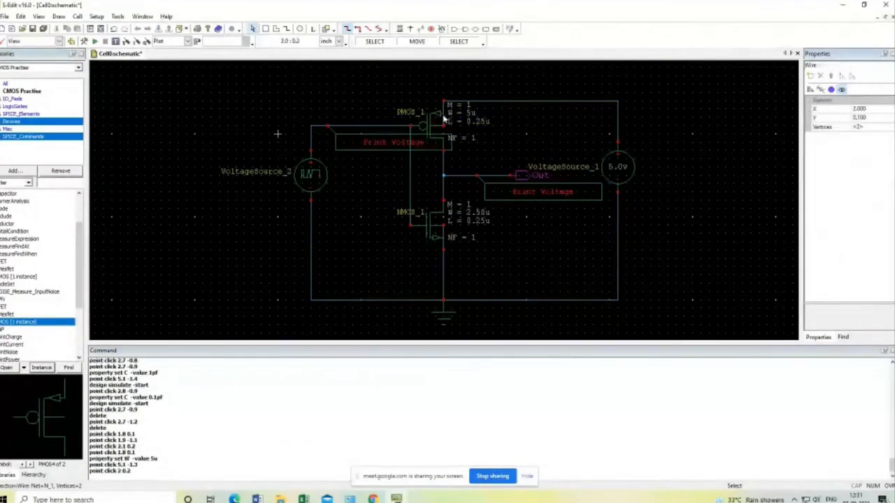
{"action": "left_click", "coordinate": [467, 118]}
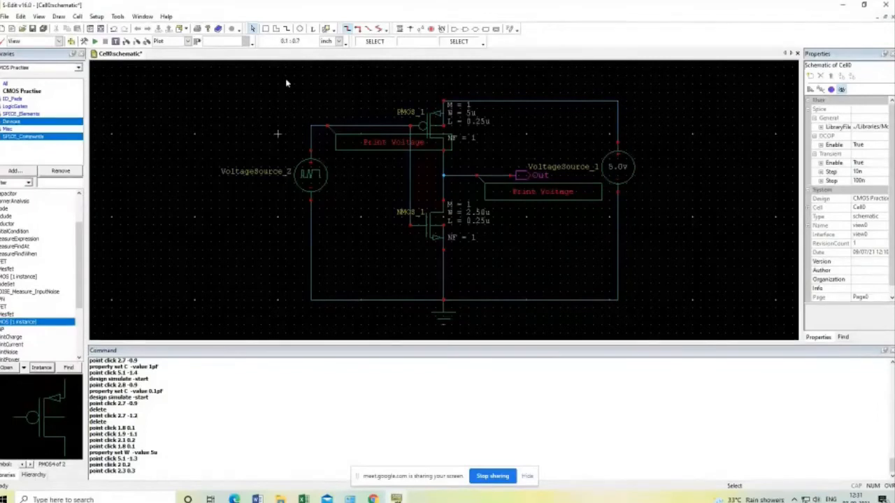
Simulate the unloaded inverter and split the traces into stacked plots to inspect the output's edges after 10 ns and 20 ns
{"action": "left_click", "coordinate": [94, 41]}
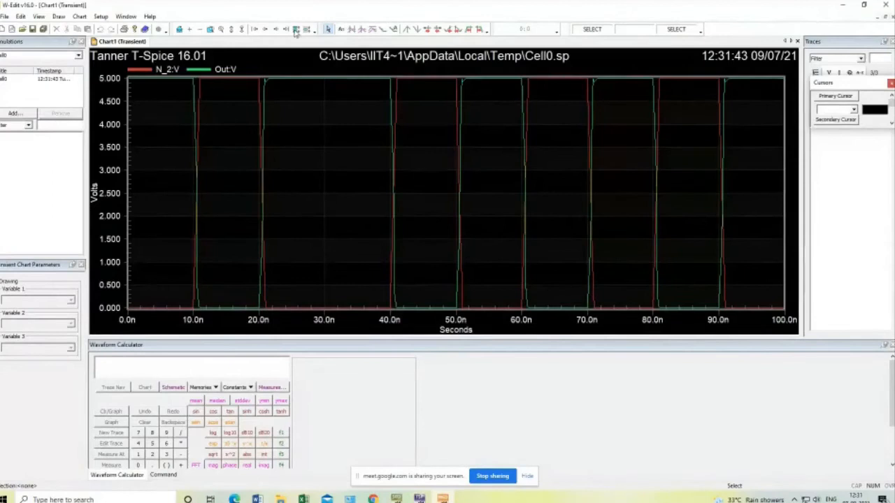
{"action": "left_click", "coordinate": [295, 30]}
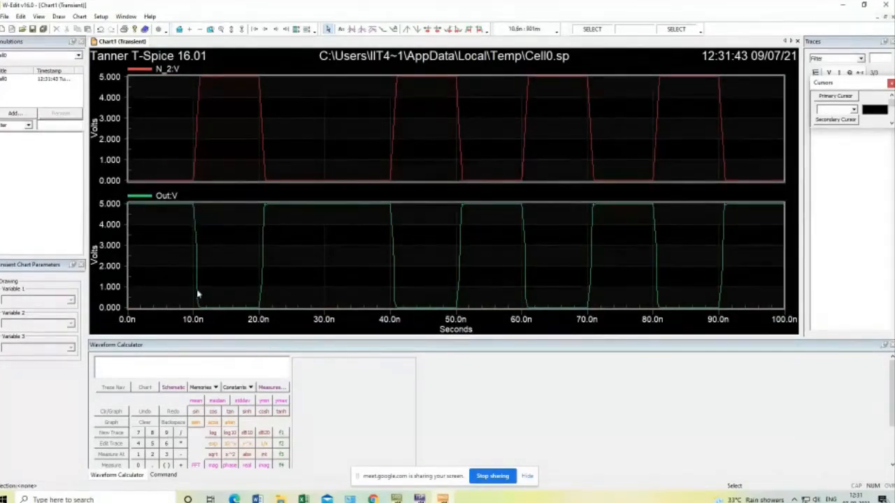
{"action": "mouse_move", "coordinate": [199, 313]}
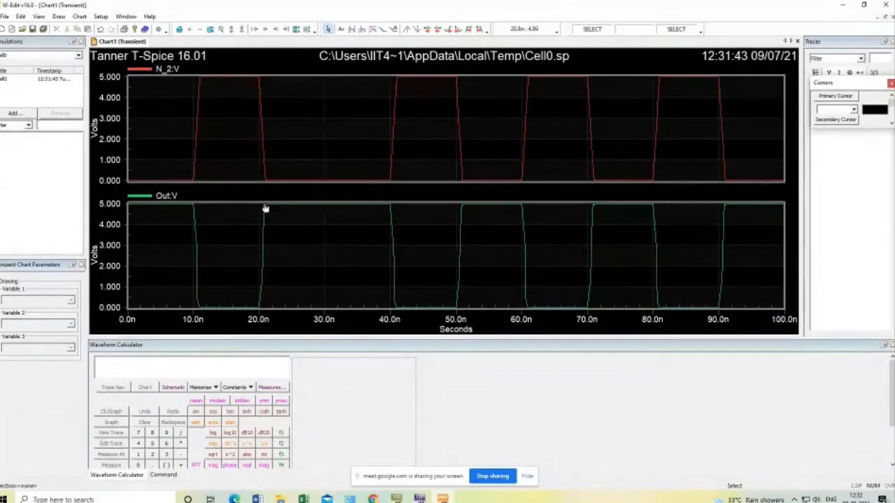
{"action": "mouse_move", "coordinate": [265, 208]}
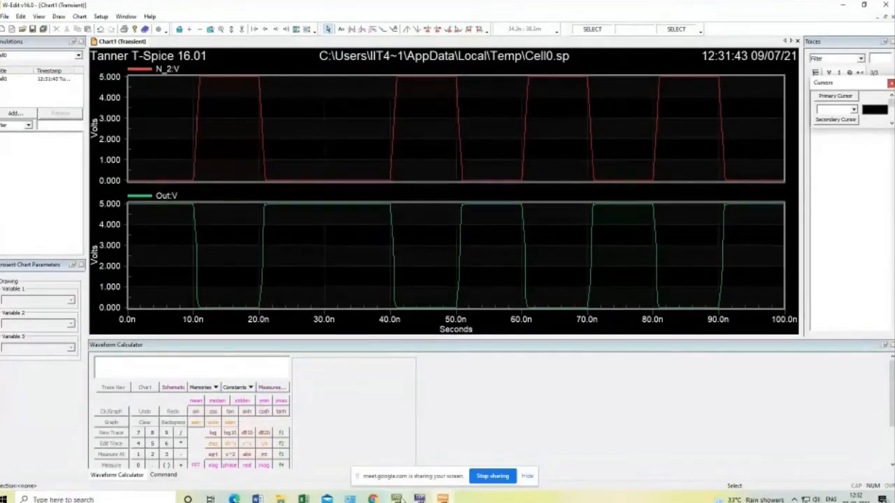
Switch back to S-Edit and compare the W and L properties of the PMOS and NMOS transistors
{"action": "mouse_move", "coordinate": [400, 499]}
{"action": "left_click", "coordinate": [395, 437]}
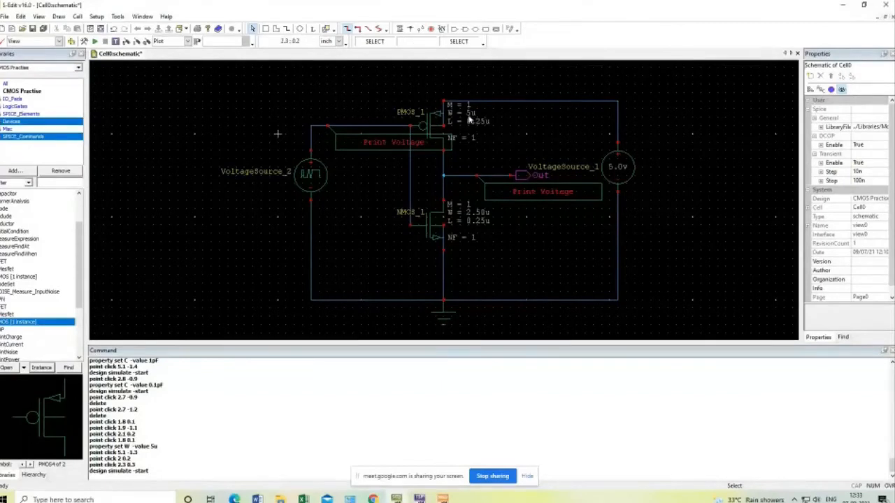
{"action": "left_click", "coordinate": [436, 119]}
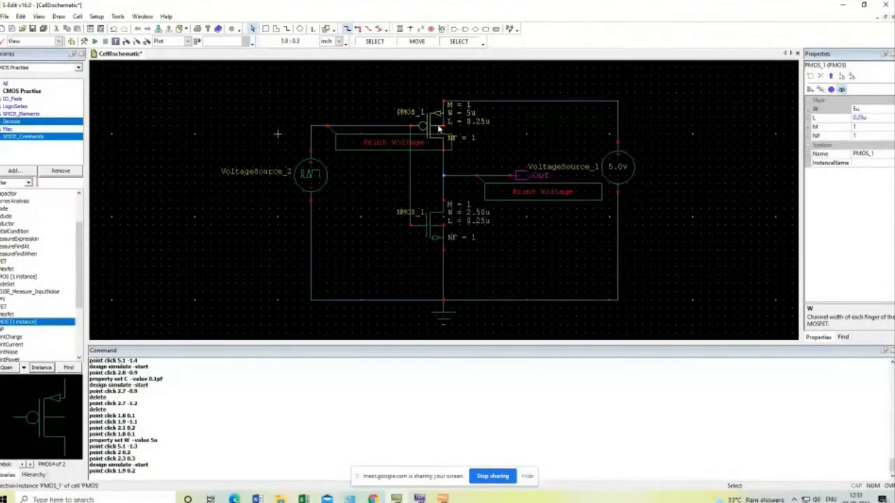
{"action": "left_click", "coordinate": [442, 228]}
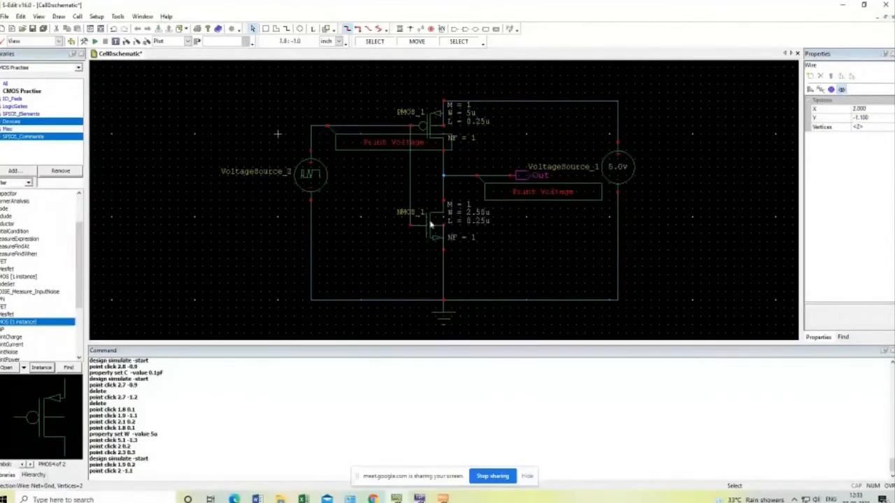
{"action": "left_click", "coordinate": [430, 226]}
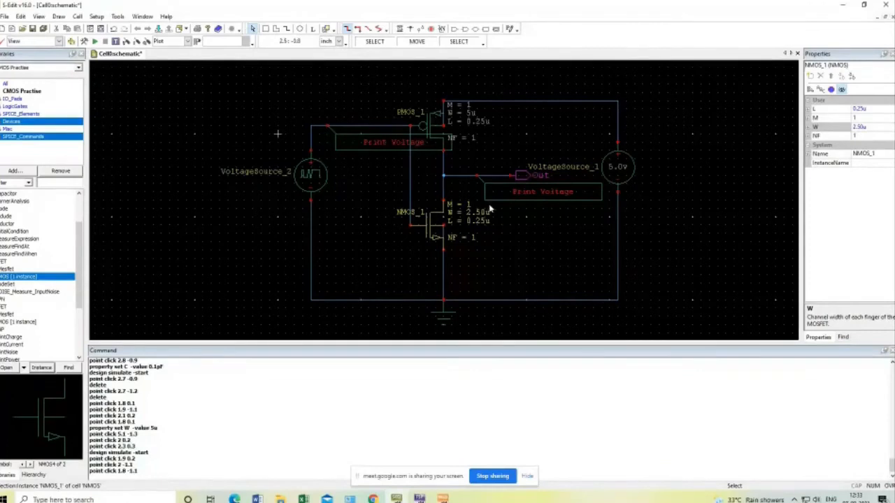
{"action": "left_click", "coordinate": [425, 126]}
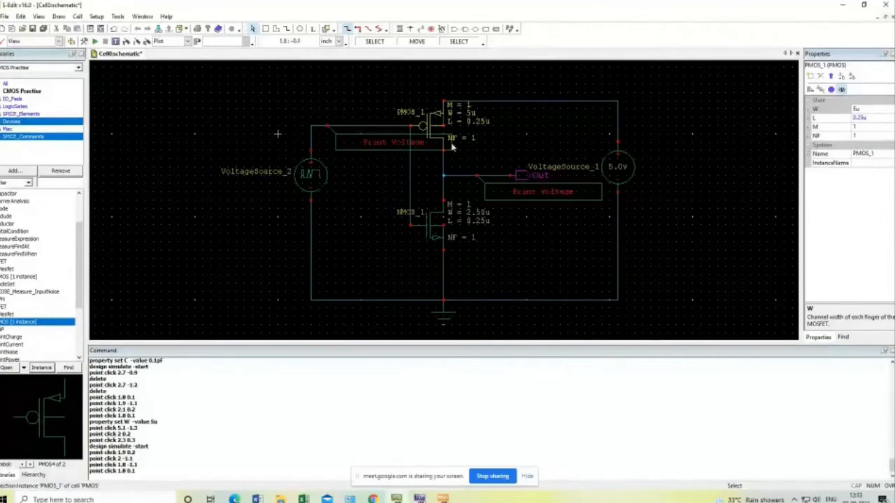
{"action": "left_click", "coordinate": [429, 232]}
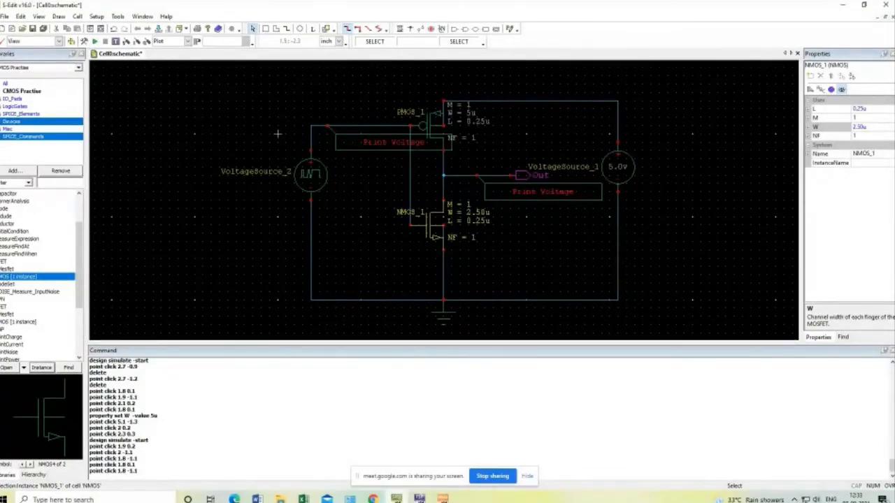
Close W-Edit without saving the Cell0 chartbook, close T-Spice as well, and return to the schematic with nothing selected
{"action": "left_click", "coordinate": [441, 498]}
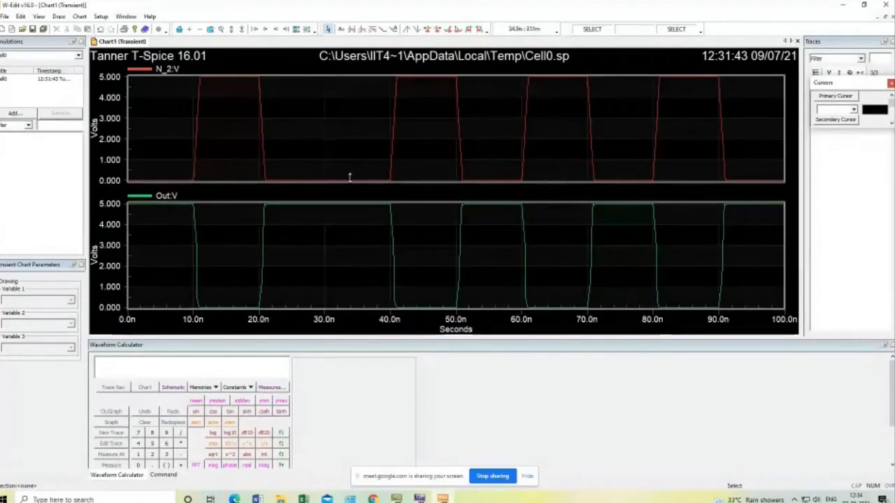
{"action": "left_click", "coordinate": [887, 5]}
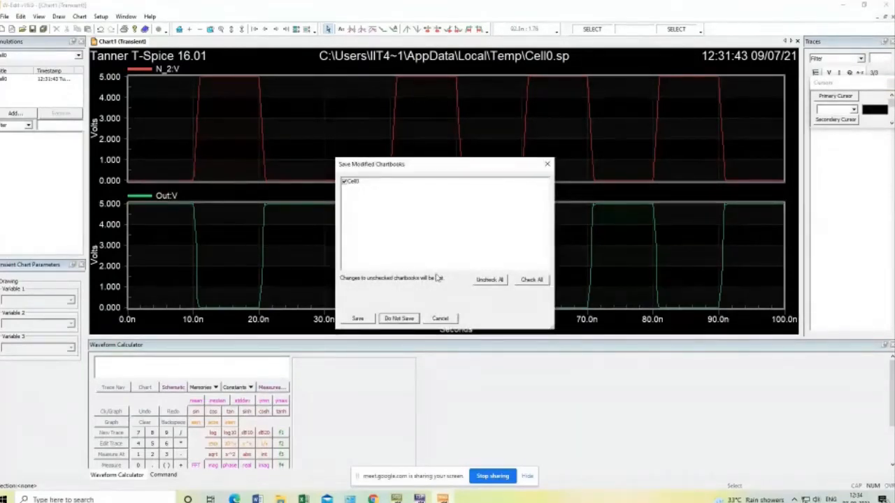
{"action": "left_click", "coordinate": [401, 318]}
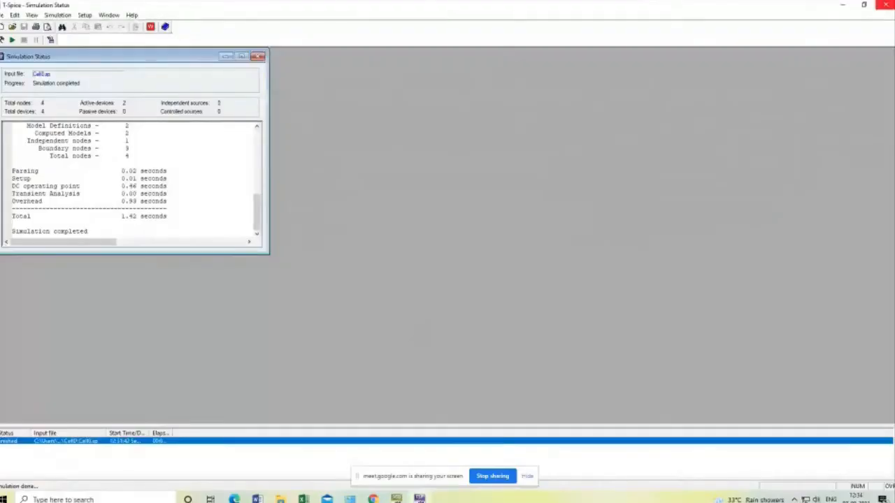
{"action": "left_click", "coordinate": [884, 5]}
{"action": "left_click", "coordinate": [396, 498]}
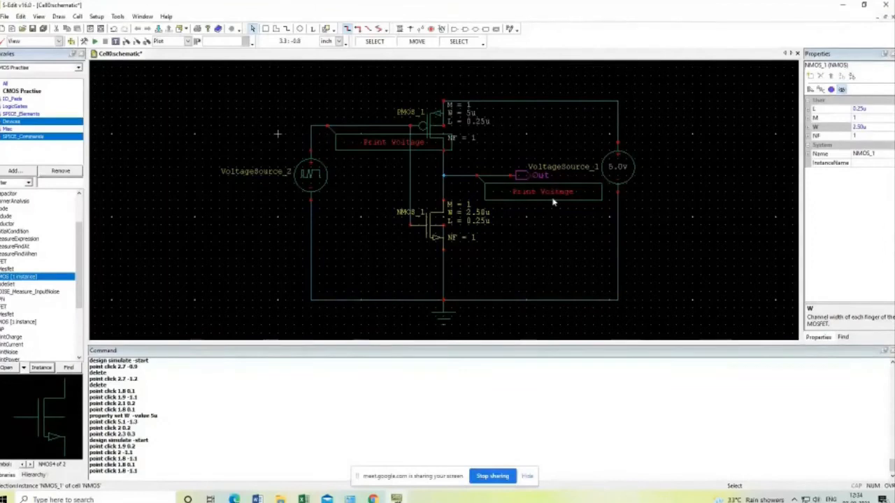
{"action": "left_click", "coordinate": [526, 273]}
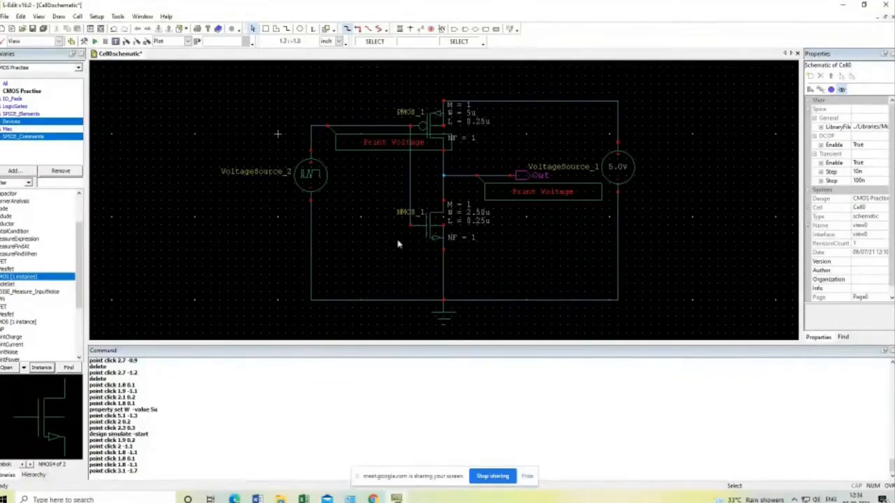
Show the full property list of the input voltage source and change its MasterInterface from Bit to DC
{"action": "left_click", "coordinate": [306, 202]}
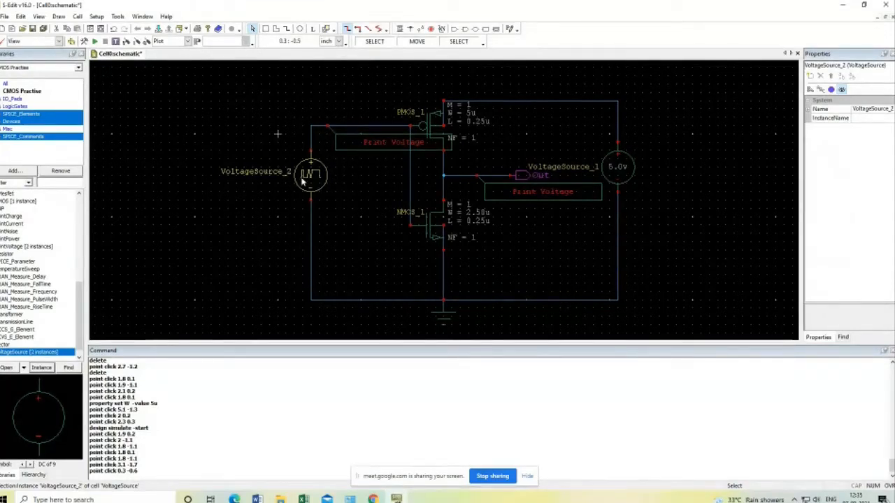
{"action": "left_click", "coordinate": [820, 89]}
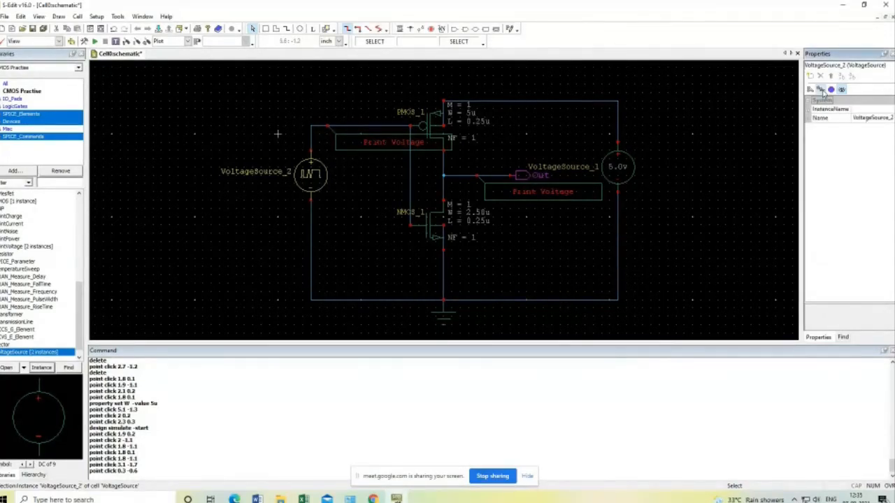
{"action": "left_click", "coordinate": [840, 90]}
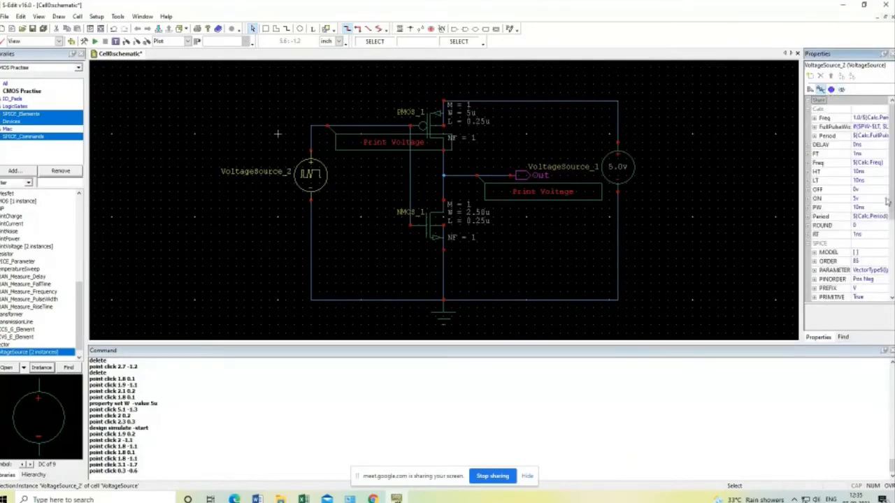
{"action": "scroll", "coordinate": [892, 201], "scroll_direction": "down", "scroll_amount": 3}
{"action": "left_click", "coordinate": [862, 226]}
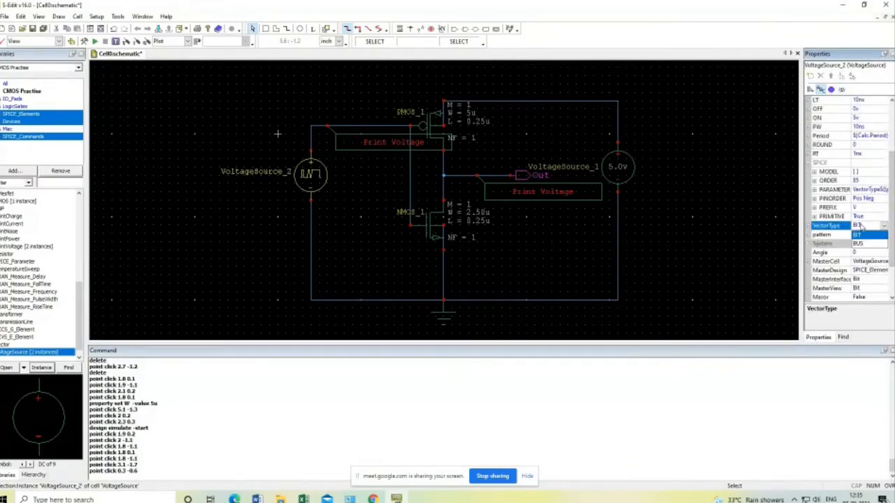
{"action": "left_click", "coordinate": [858, 226]}
{"action": "scroll", "coordinate": [882, 193], "scroll_direction": "up", "scroll_amount": 3}
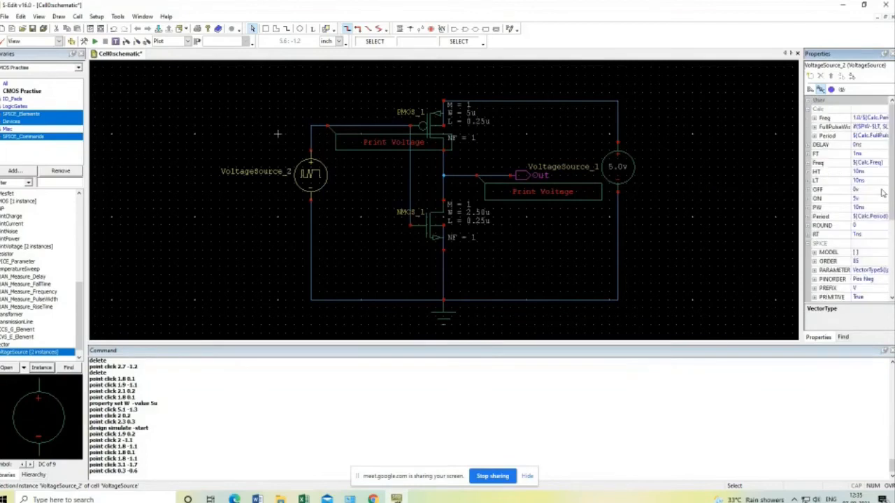
{"action": "scroll", "coordinate": [882, 193], "scroll_direction": "down", "scroll_amount": 5}
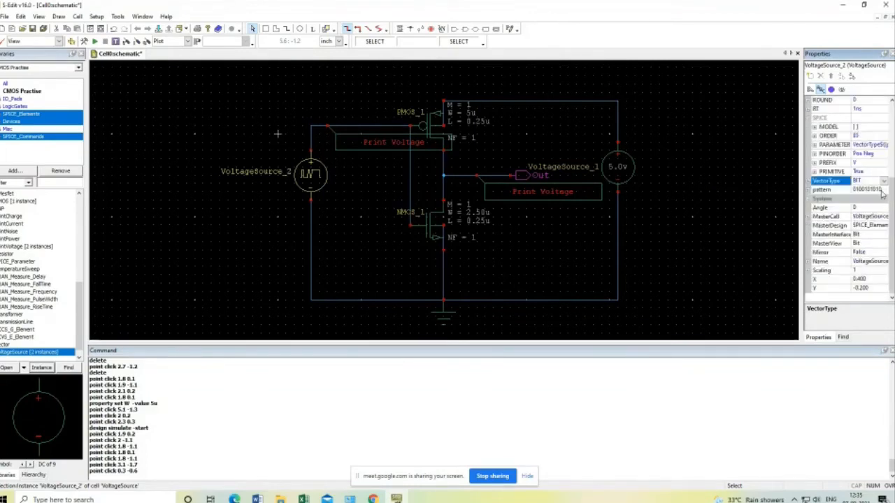
{"action": "left_click", "coordinate": [860, 235]}
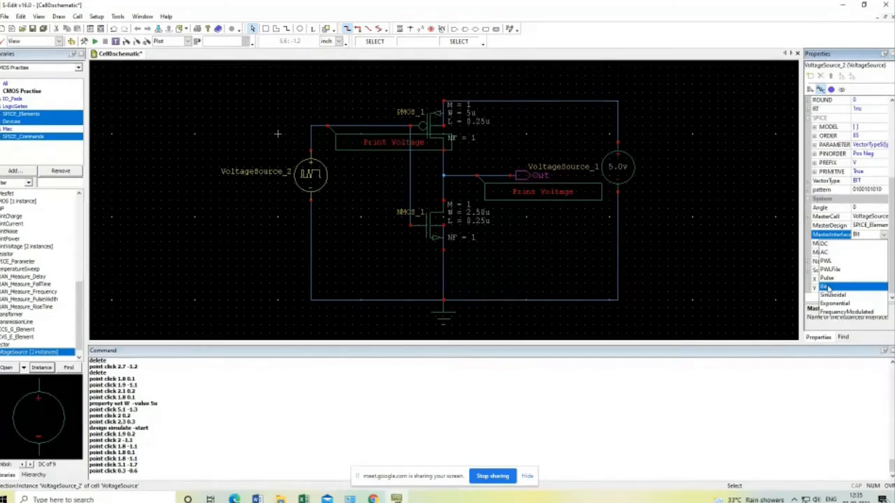
{"action": "left_click", "coordinate": [827, 244]}
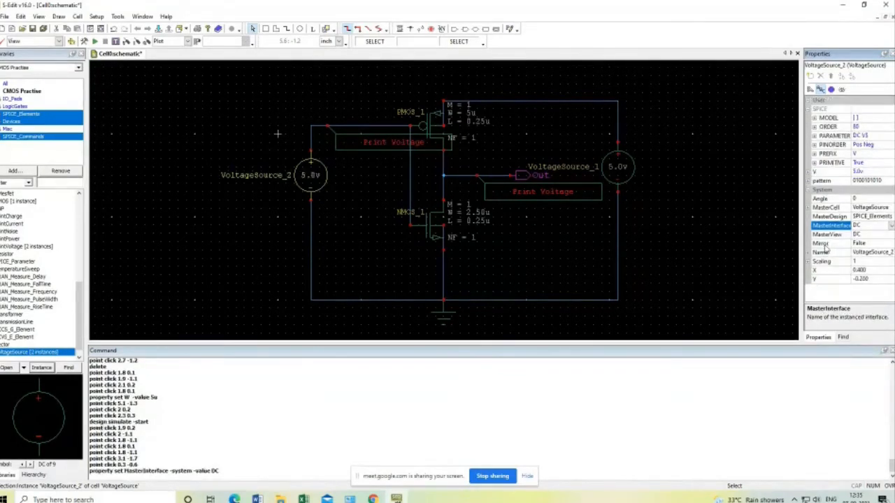
Rename the input voltage source Vin and set its voltage V to Vgs, using the short property list
{"action": "left_click", "coordinate": [839, 92]}
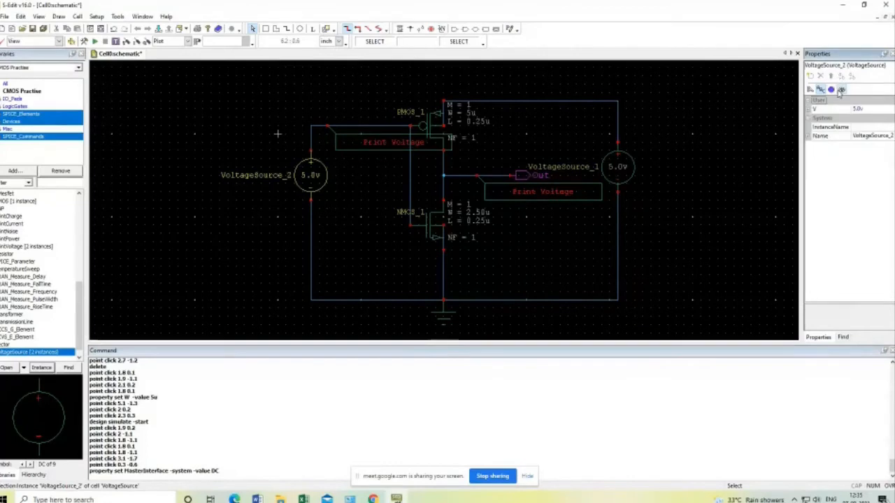
{"action": "left_click", "coordinate": [888, 136]}
{"action": "left_click", "coordinate": [887, 136]}
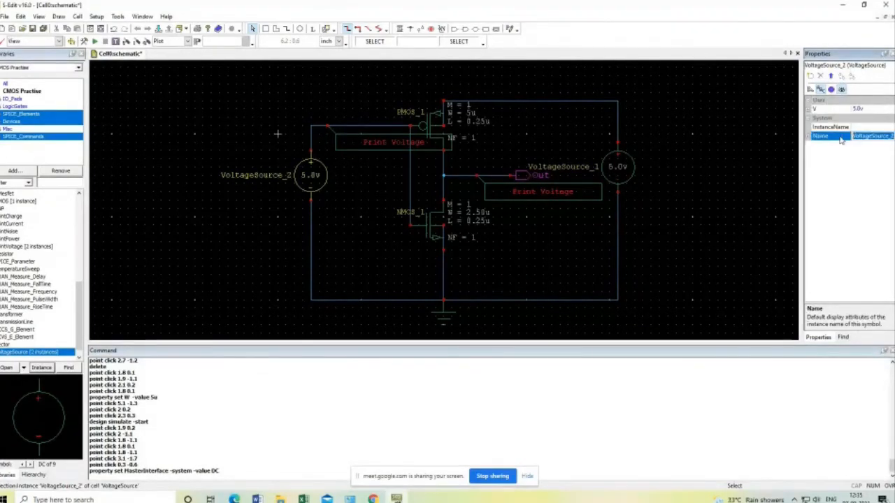
{"action": "type", "text": "Vin"}
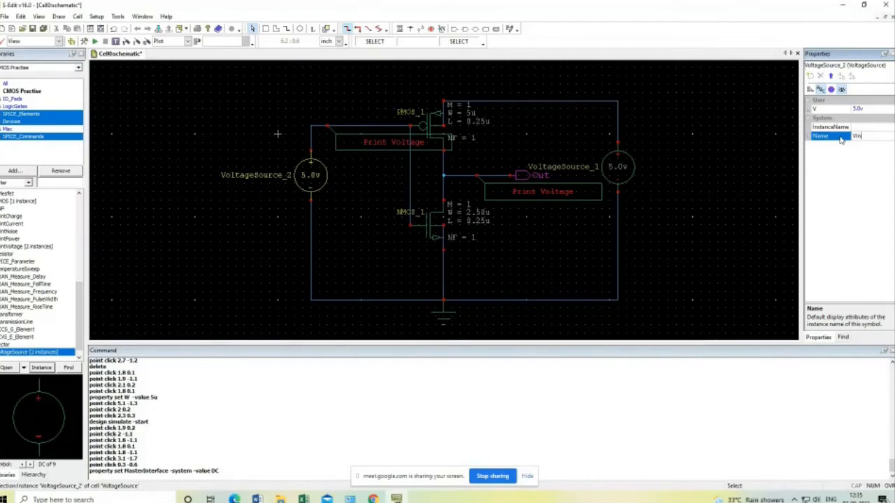
{"action": "left_click", "coordinate": [873, 108]}
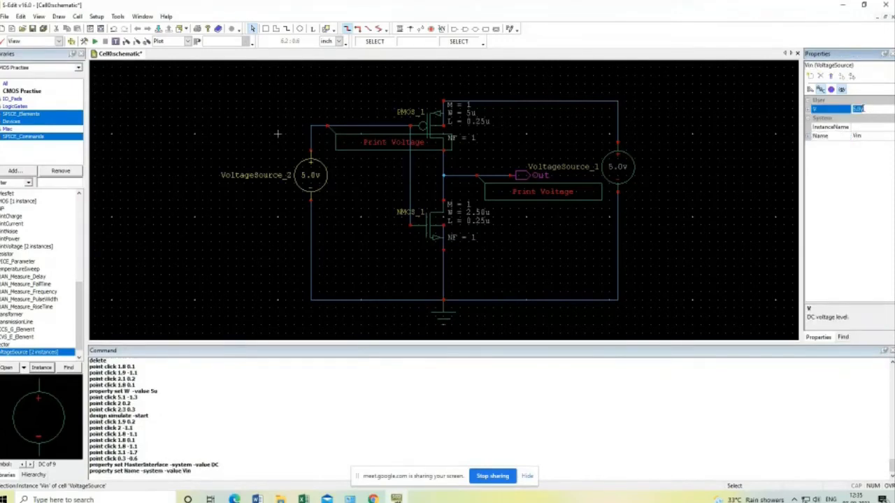
{"action": "type", "text": "Vd"}
{"action": "key", "text": "Return"}
{"action": "left_click", "coordinate": [678, 254]}
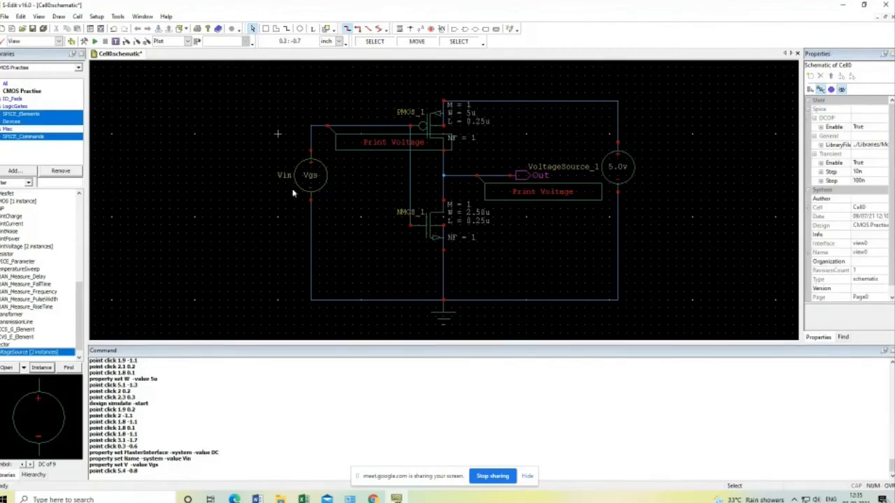
Check the voltage properties of the supply source and the Vin source, leaving nothing selected
{"action": "left_click", "coordinate": [620, 158]}
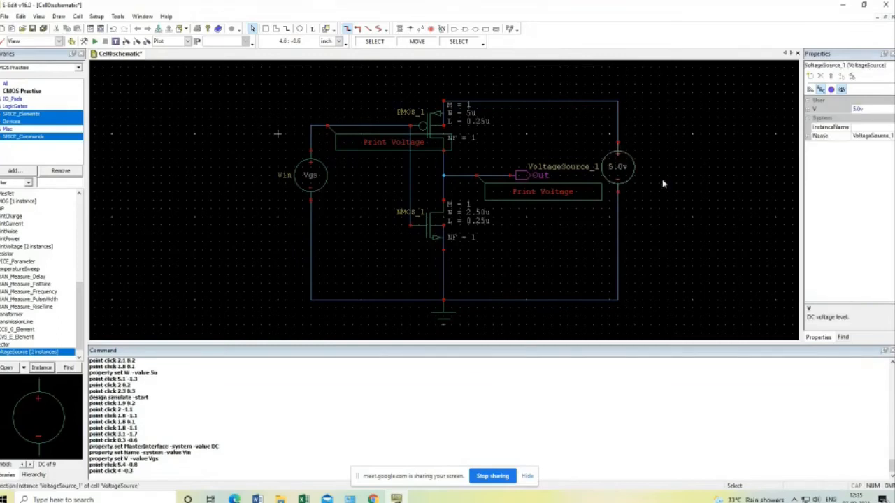
{"action": "left_click", "coordinate": [675, 228]}
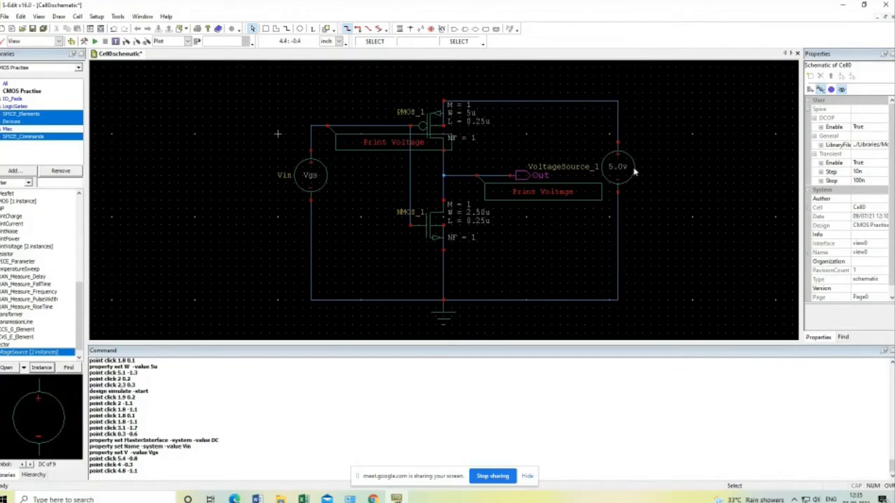
{"action": "left_click", "coordinate": [314, 185]}
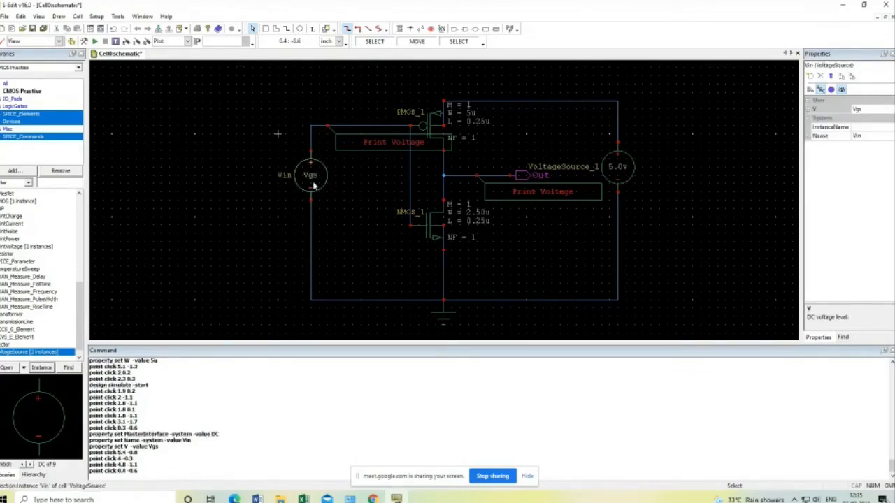
{"action": "left_click", "coordinate": [366, 220]}
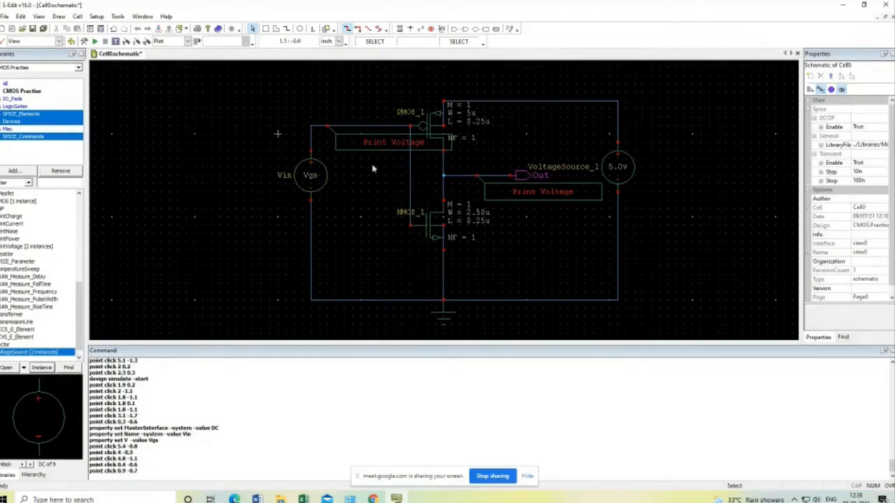
Show all properties of the Print Voltage probe at the inverter's input and set its Analysis to DC
{"action": "left_click", "coordinate": [388, 143]}
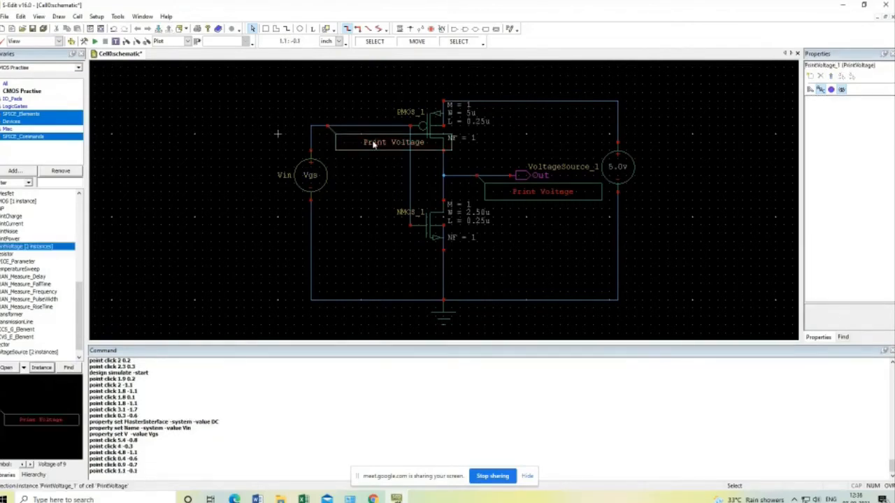
{"action": "left_click", "coordinate": [844, 90]}
{"action": "left_click", "coordinate": [866, 110]}
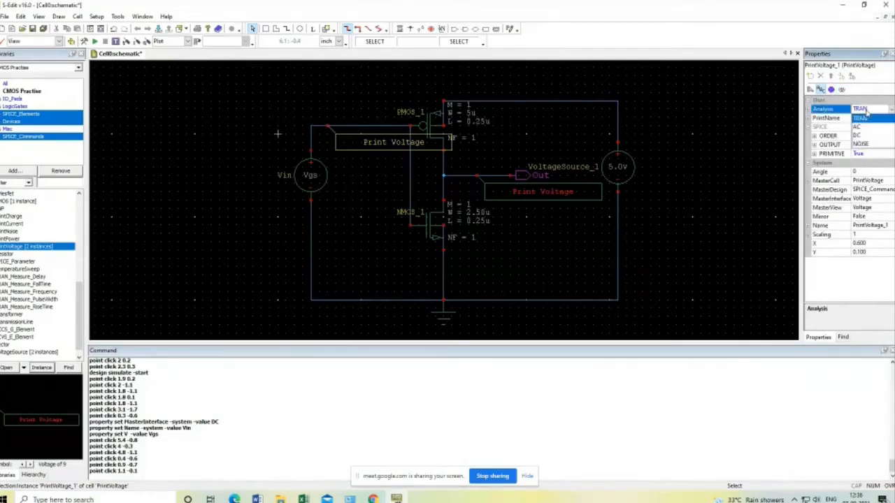
{"action": "left_click", "coordinate": [860, 135]}
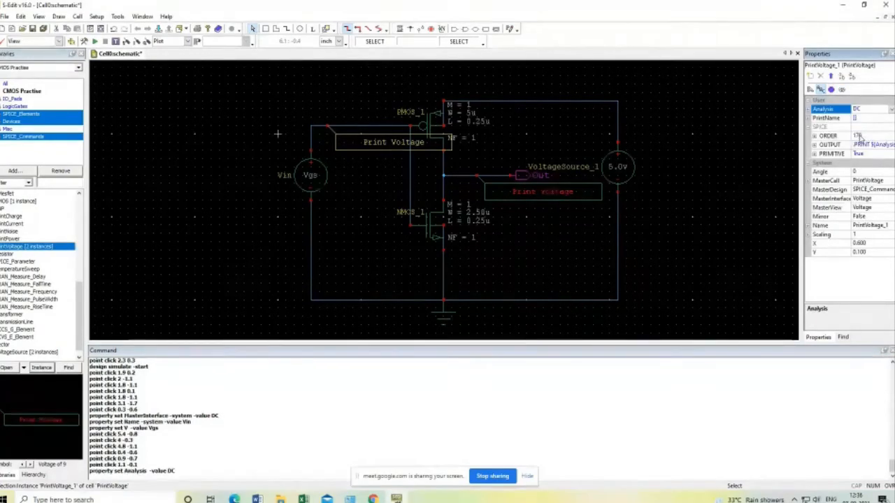
{"action": "left_click", "coordinate": [689, 264]}
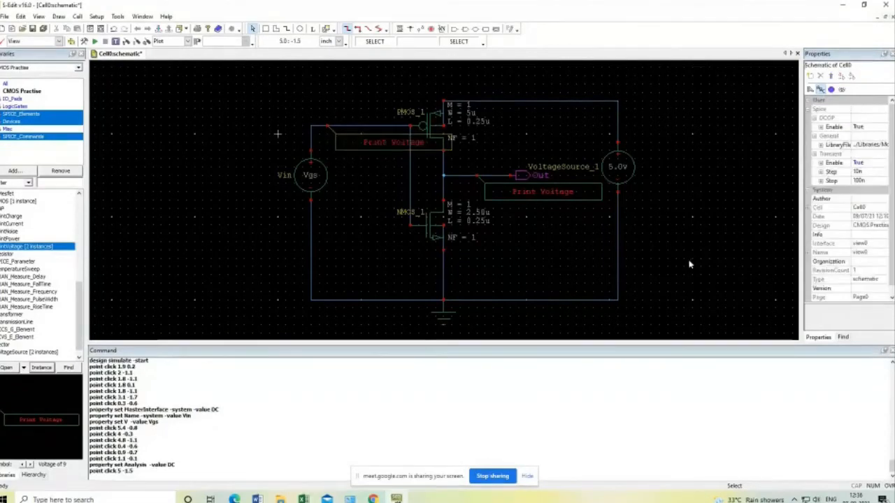
Set the Analysis property of the Print Voltage probe at the inverter's output to DC
{"action": "left_click", "coordinate": [526, 194]}
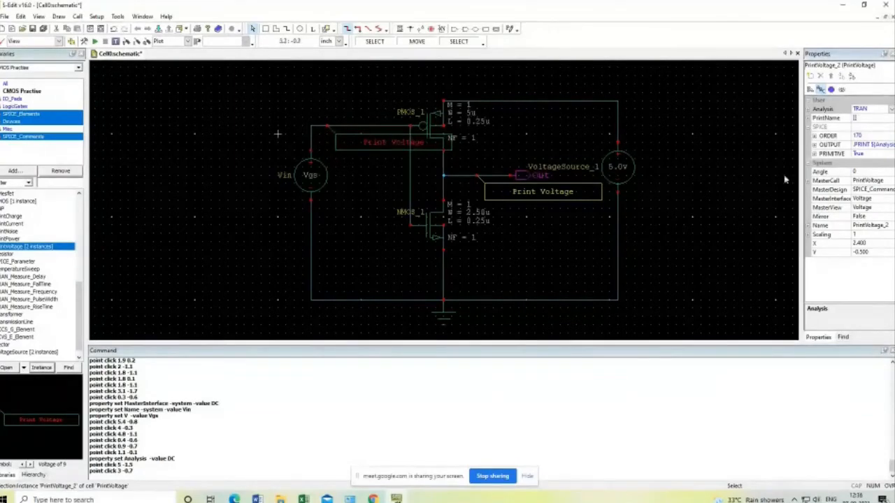
{"action": "left_click", "coordinate": [867, 111]}
{"action": "left_click", "coordinate": [859, 136]}
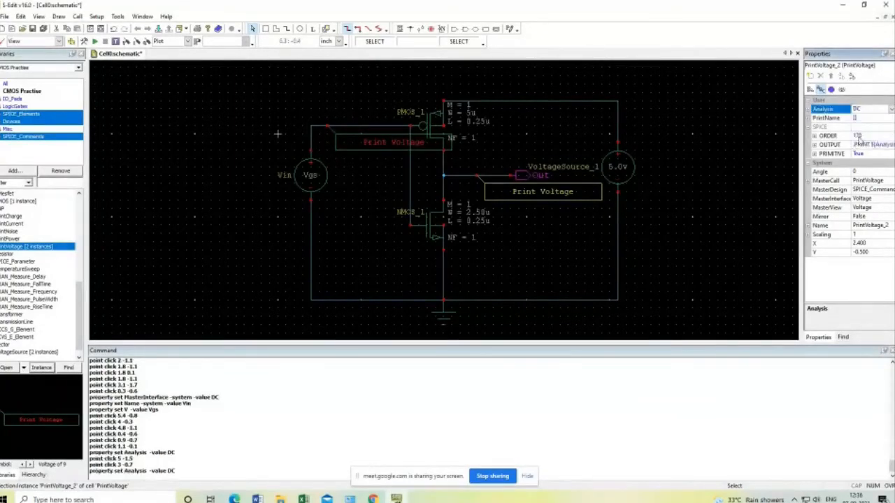
{"action": "left_click", "coordinate": [712, 235]}
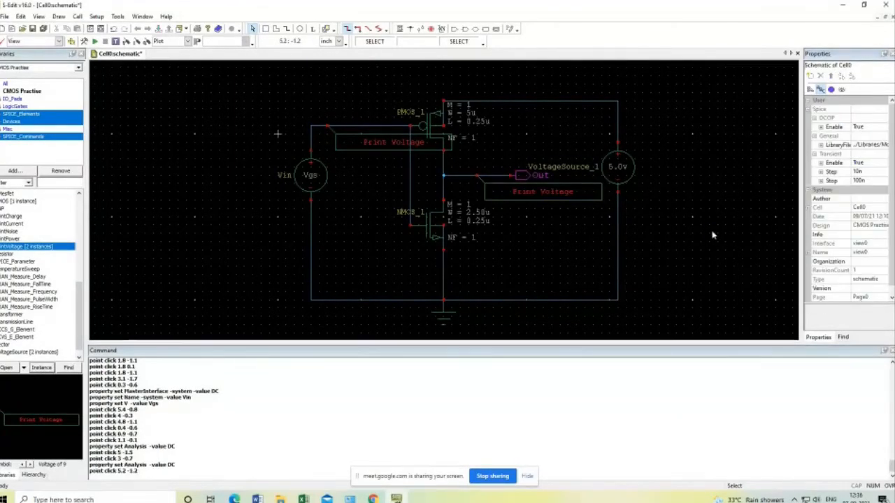
Add a parameter named Vgs with value 5v to the SPICE simulation setup of Cell0
{"action": "left_click", "coordinate": [328, 179]}
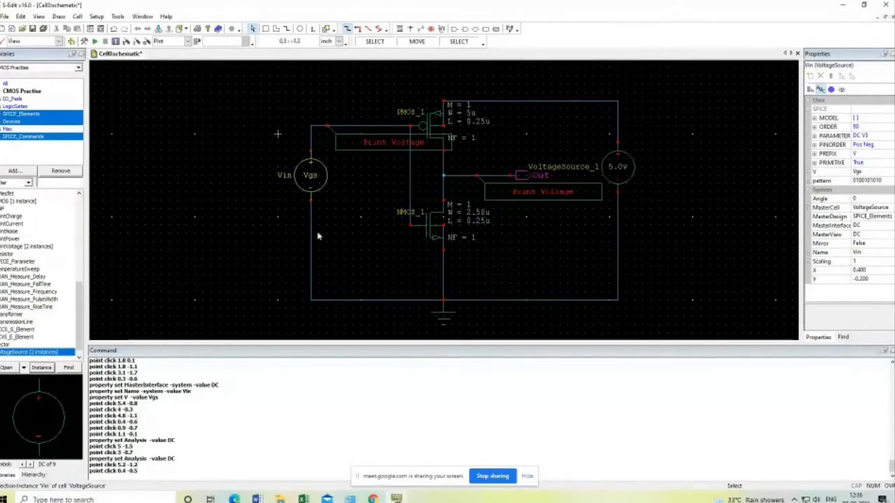
{"action": "left_click", "coordinate": [84, 42]}
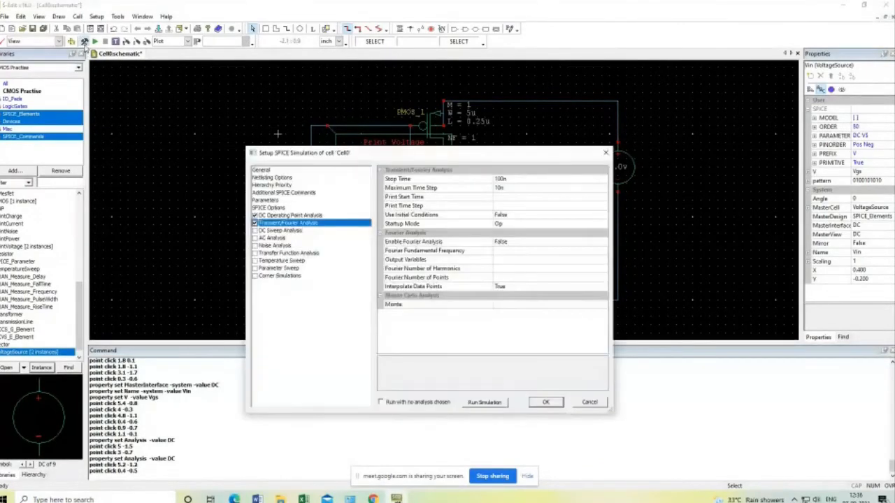
{"action": "left_click", "coordinate": [287, 202]}
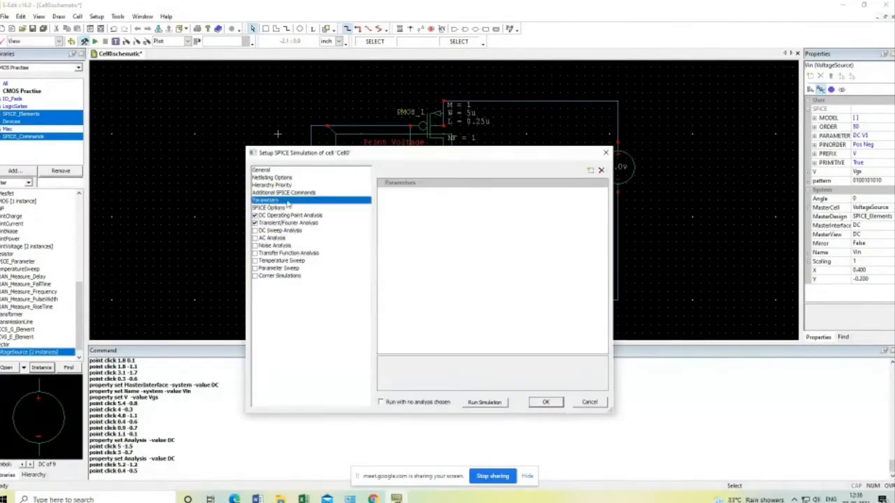
{"action": "left_click_drag", "start_coordinate": [381, 157], "coordinate": [568, 115]}
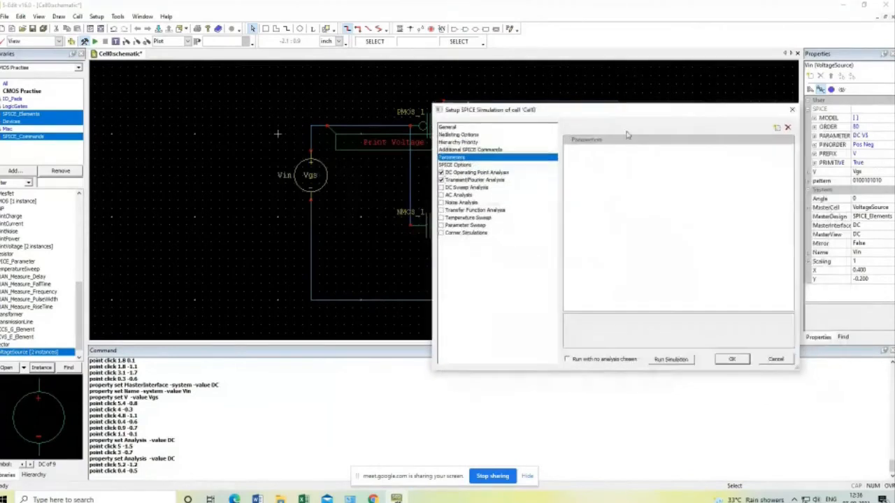
{"action": "left_click", "coordinate": [777, 128]}
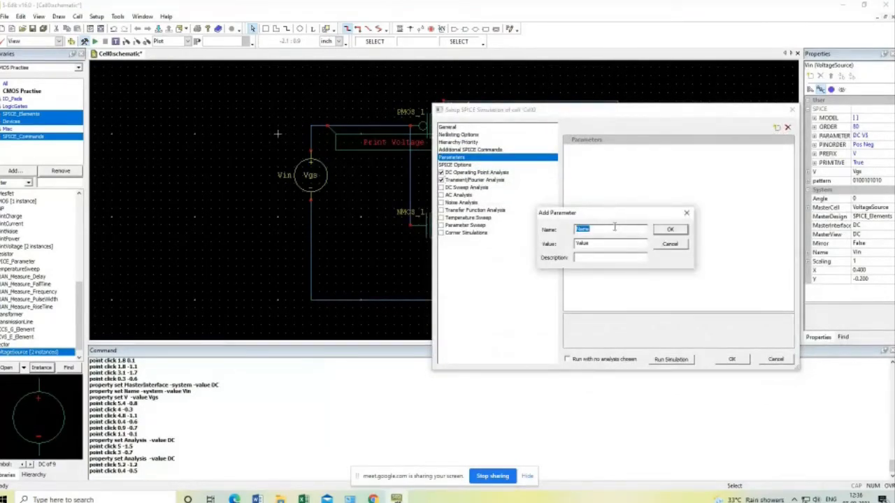
{"action": "type", "text": "Vgs"}
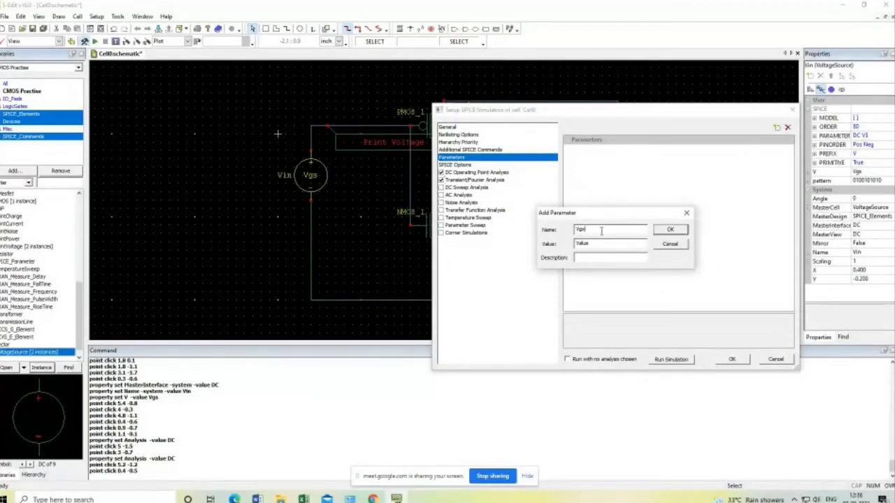
{"action": "left_click_drag", "start_coordinate": [595, 244], "coordinate": [566, 244]}
{"action": "type", "text": "5v"}
{"action": "left_click", "coordinate": [671, 230]}
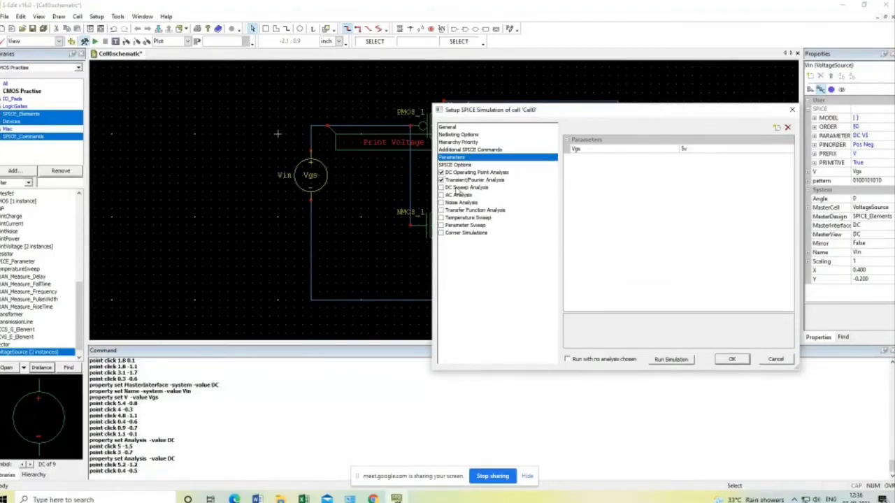
Enable DC Sweep Analysis in the simulation setup and set Vgs as the parameter name of Source 1
{"action": "left_click", "coordinate": [464, 187]}
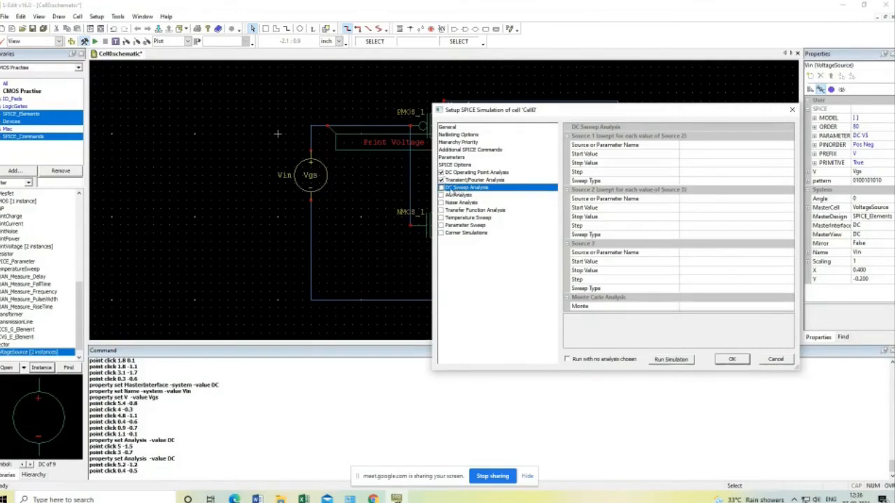
{"action": "left_click", "coordinate": [441, 189]}
{"action": "left_click", "coordinate": [701, 145]}
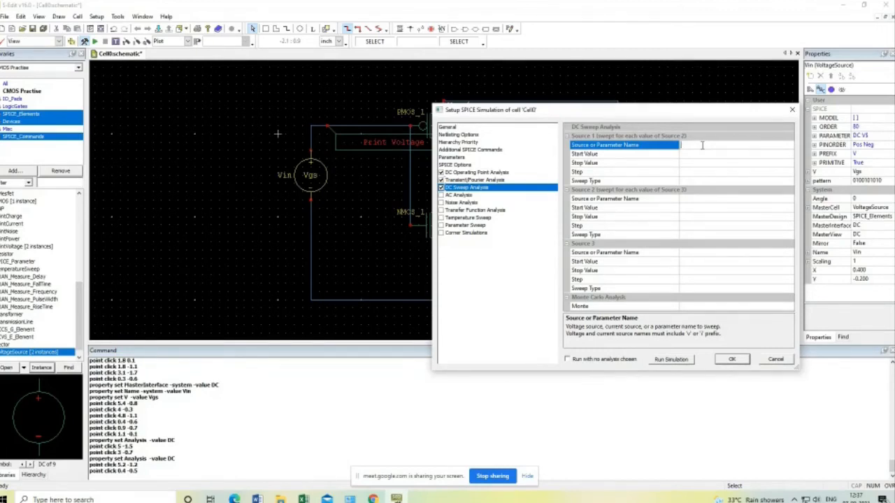
{"action": "type", "text": "Vgs"}
Sweep Source 1 linearly (lin) from 0 to 5 with a step of 0.5 and accept the simulation setup
{"action": "left_click", "coordinate": [694, 154]}
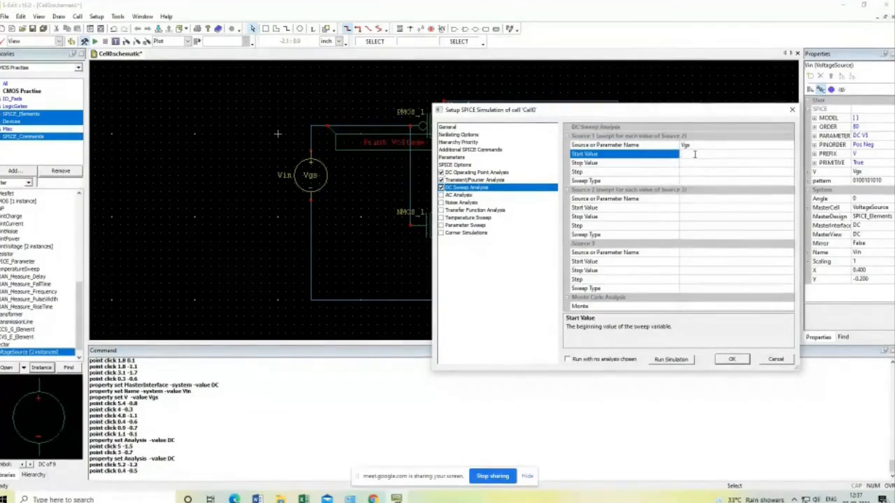
{"action": "type", "text": "0"}
{"action": "left_click", "coordinate": [686, 163]}
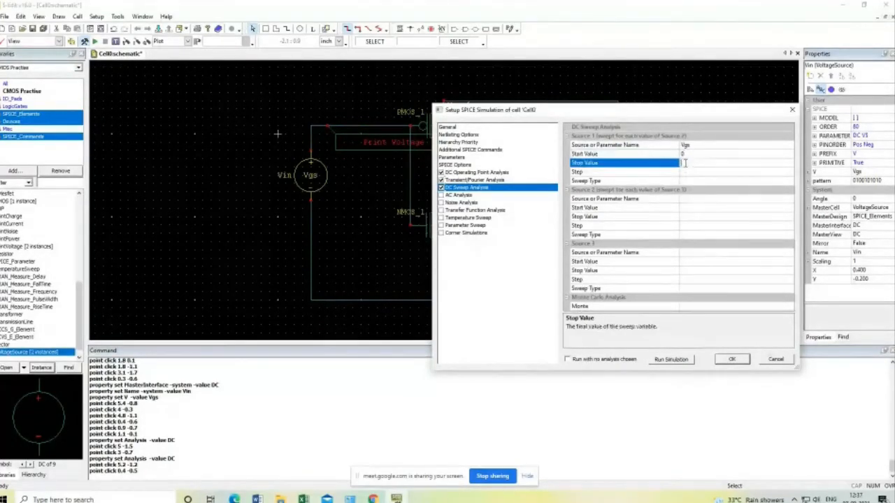
{"action": "type", "text": "5"}
{"action": "left_click", "coordinate": [685, 171]}
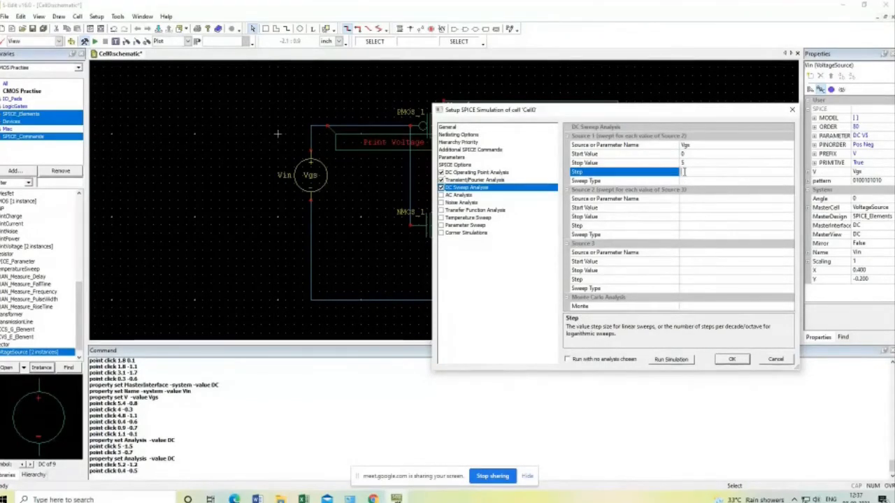
{"action": "type", "text": "0.1"}
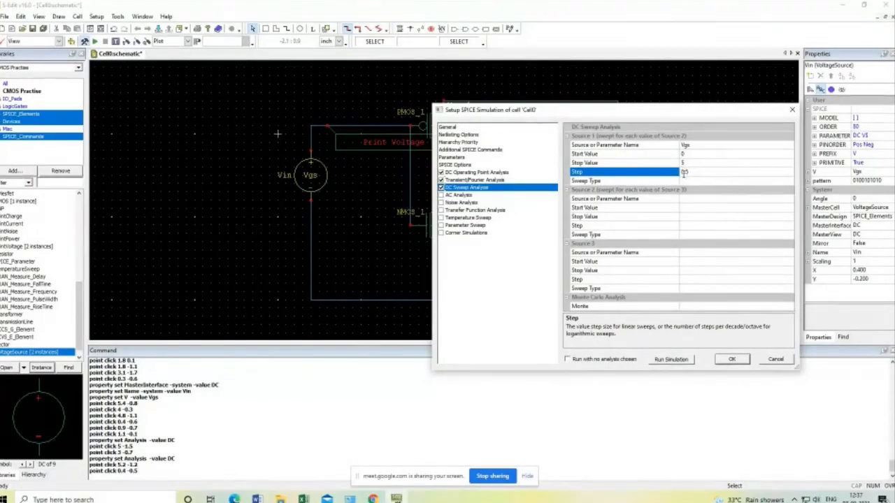
{"action": "left_click", "coordinate": [687, 181]}
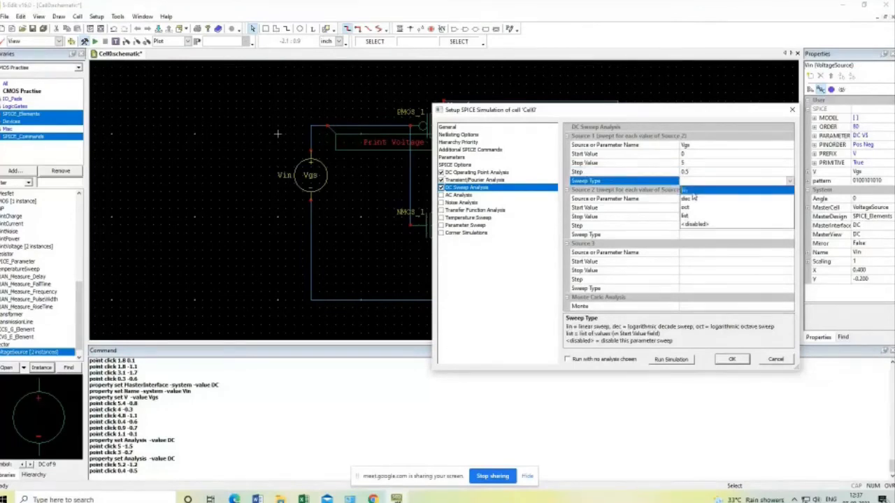
{"action": "left_click", "coordinate": [689, 190]}
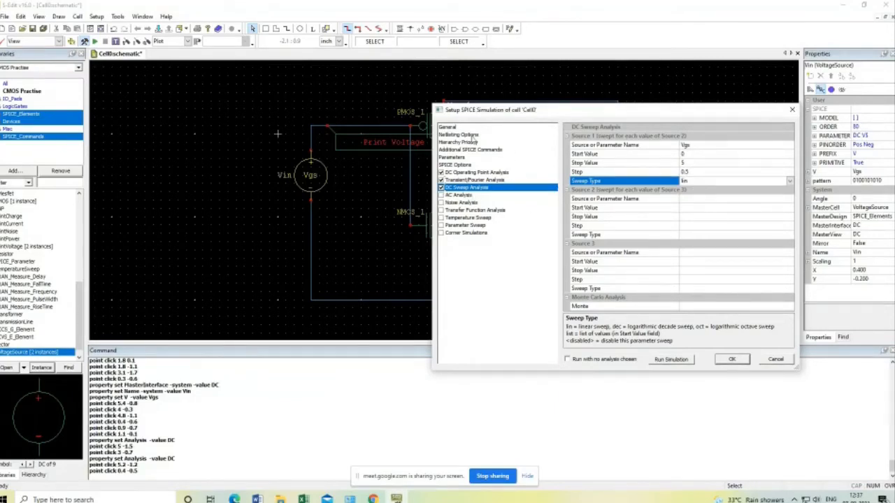
{"action": "left_click", "coordinate": [454, 158]}
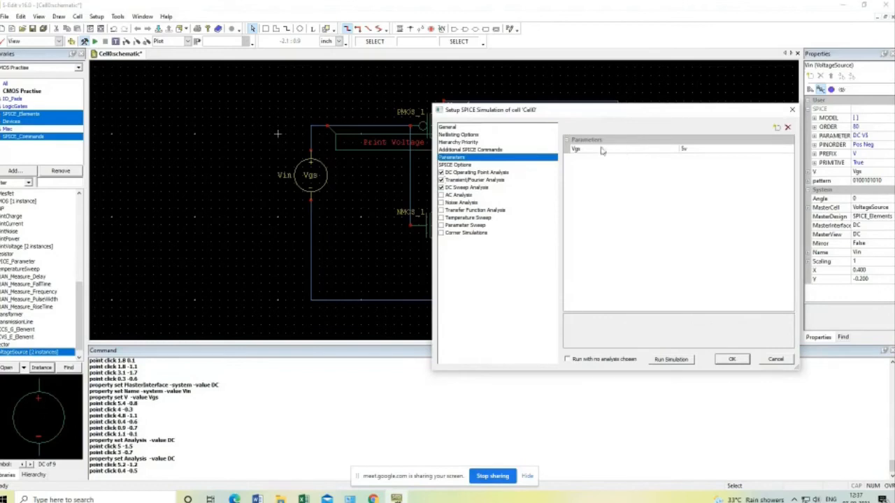
{"action": "left_click", "coordinate": [455, 128]}
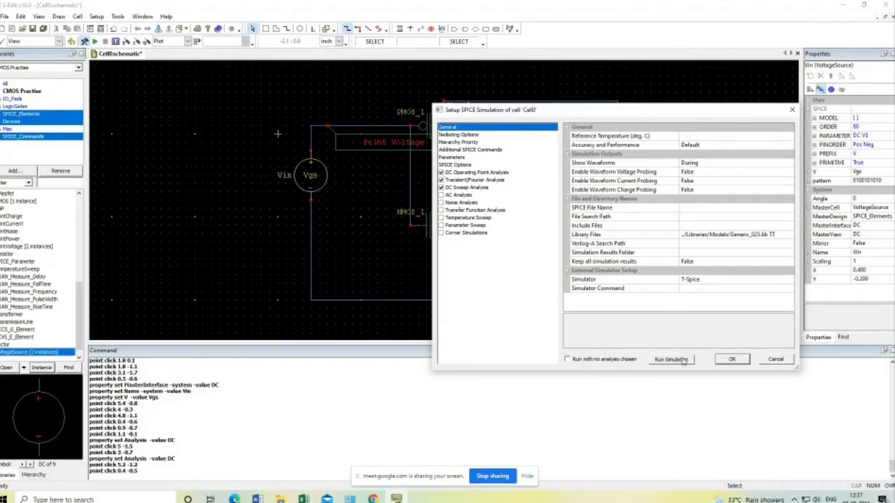
{"action": "left_click", "coordinate": [730, 359]}
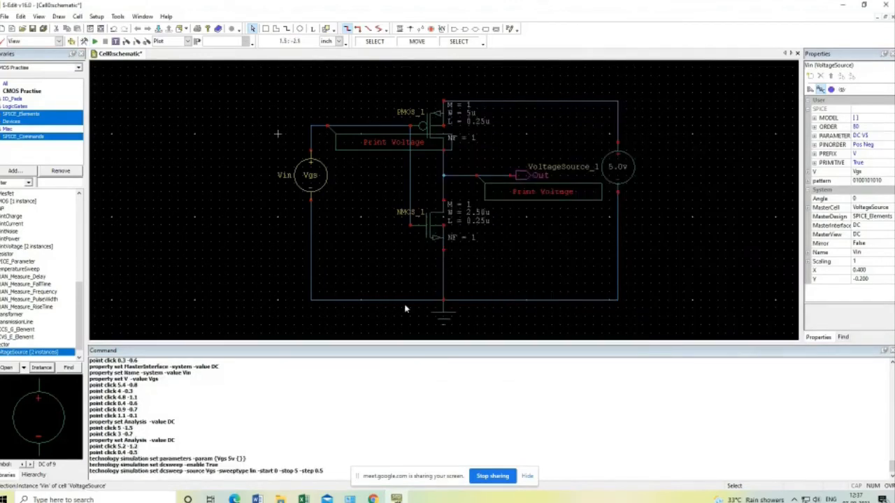
Show only the main properties of the PMOS transistor and set its channel width W to 2.5u
{"action": "left_click", "coordinate": [426, 127]}
{"action": "left_click", "coordinate": [425, 129]}
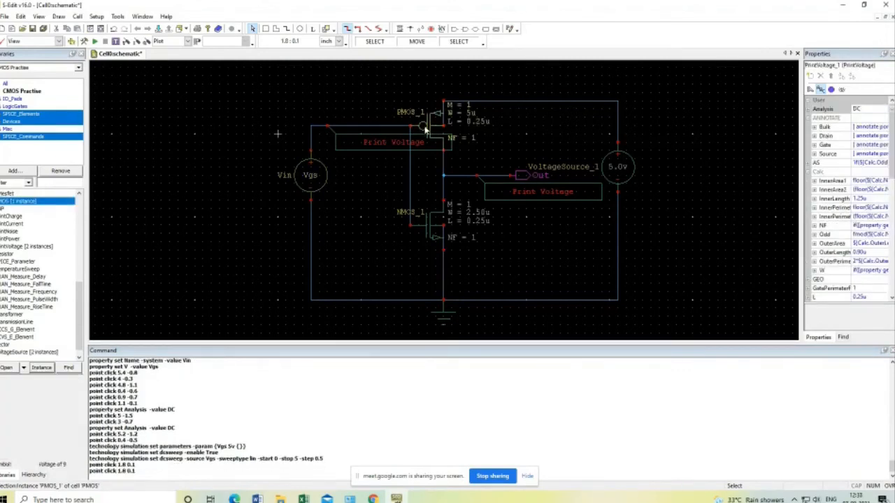
{"action": "double_click", "coordinate": [479, 181]}
{"action": "key", "text": "Escape"}
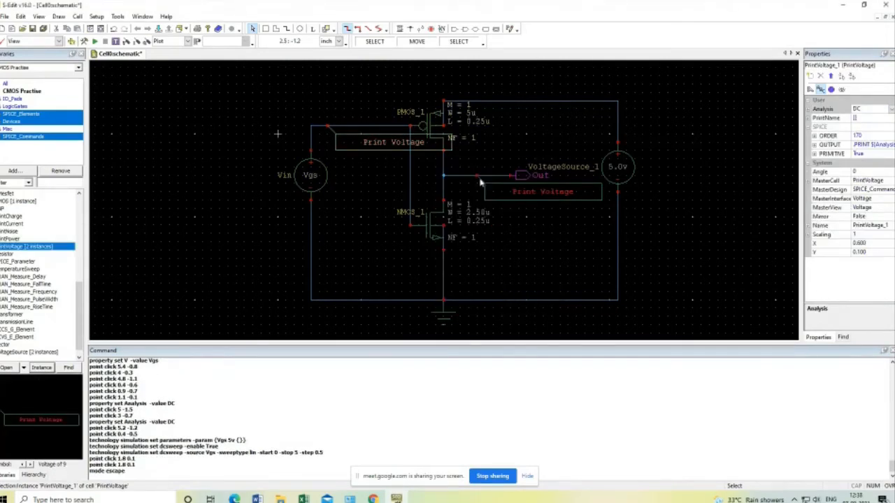
{"action": "left_click", "coordinate": [433, 123]}
{"action": "left_click", "coordinate": [844, 90]}
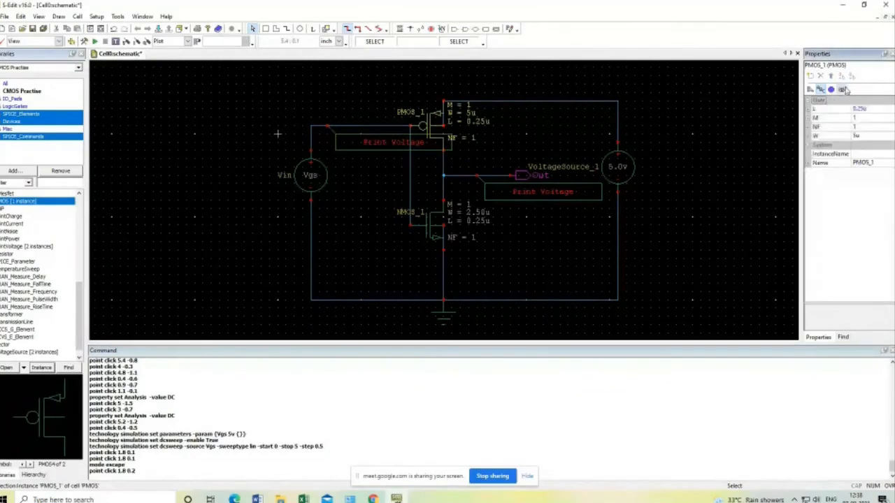
{"action": "left_click", "coordinate": [855, 135]}
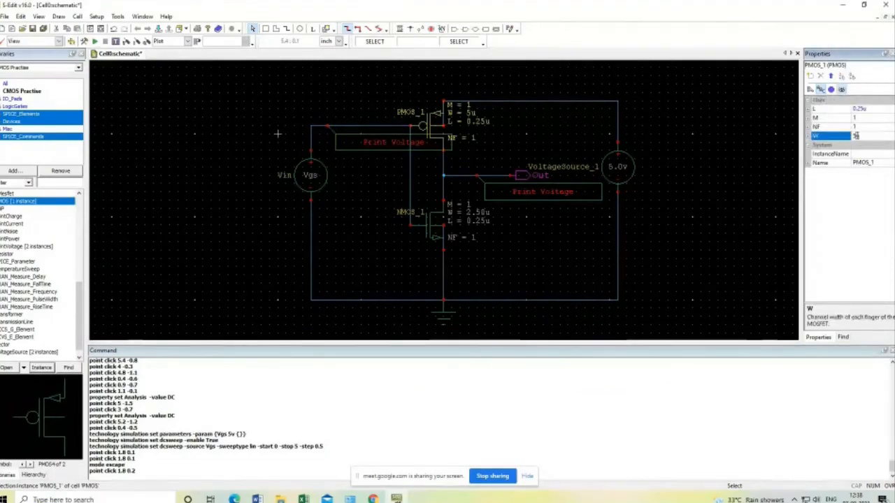
{"action": "type", "text": "2."}
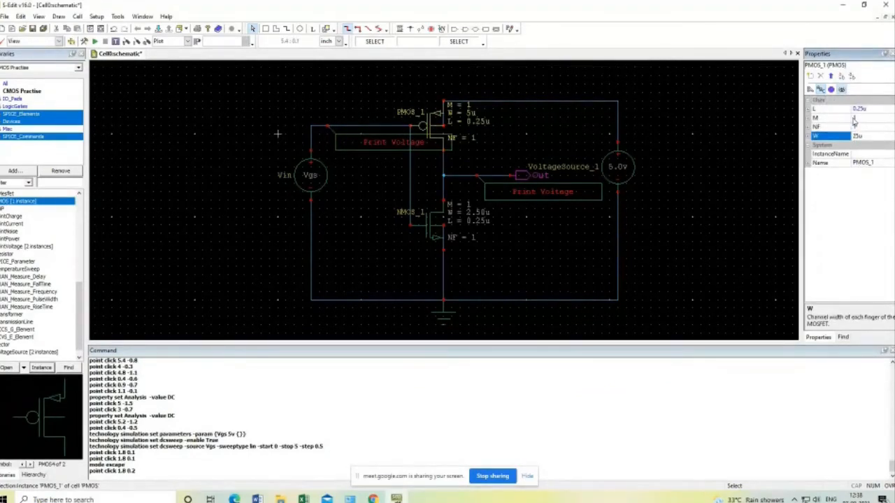
{"action": "key", "text": "Return"}
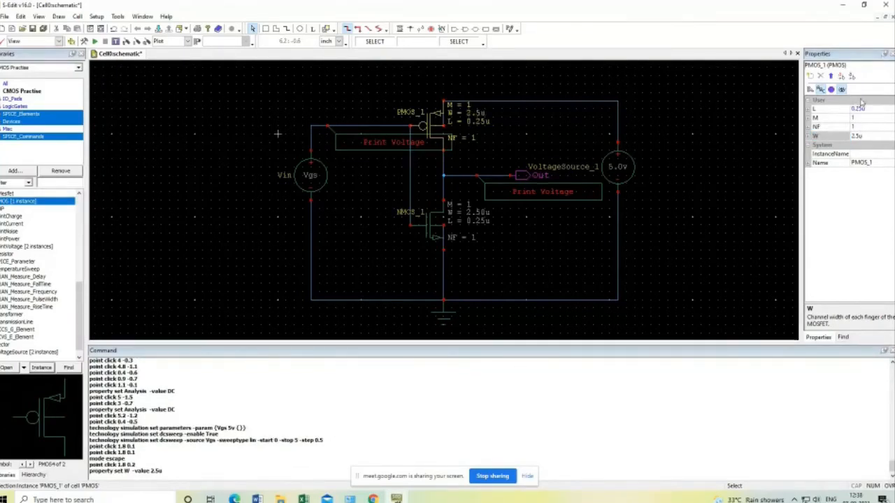
{"action": "left_click", "coordinate": [772, 210]}
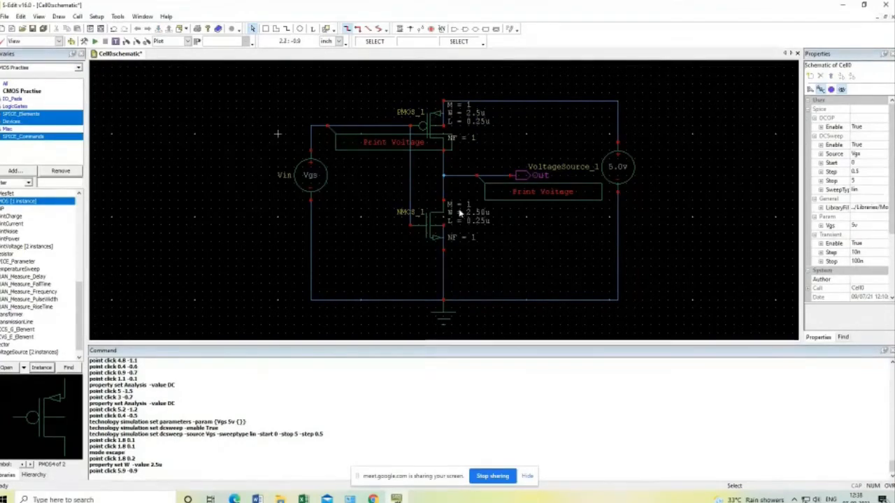
Run the DC sweep simulation and place a vertical cursor where the input and output voltage curves cross
{"action": "left_click", "coordinate": [96, 42]}
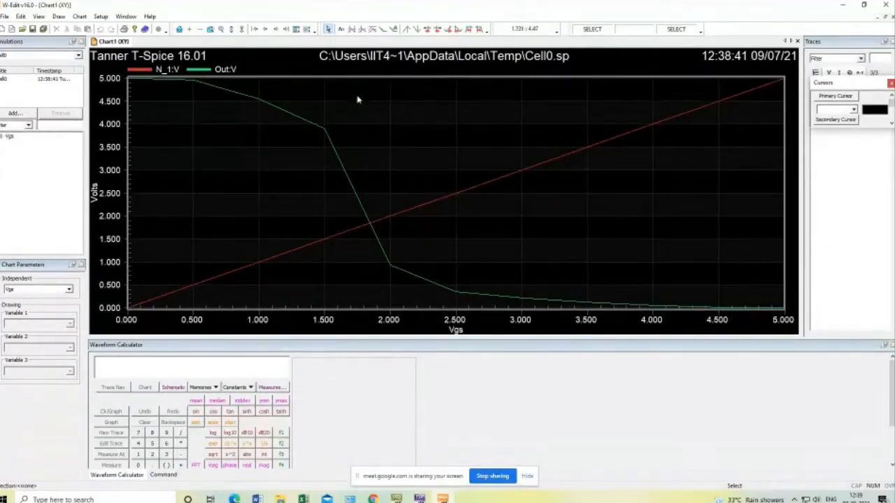
{"action": "left_click", "coordinate": [361, 29]}
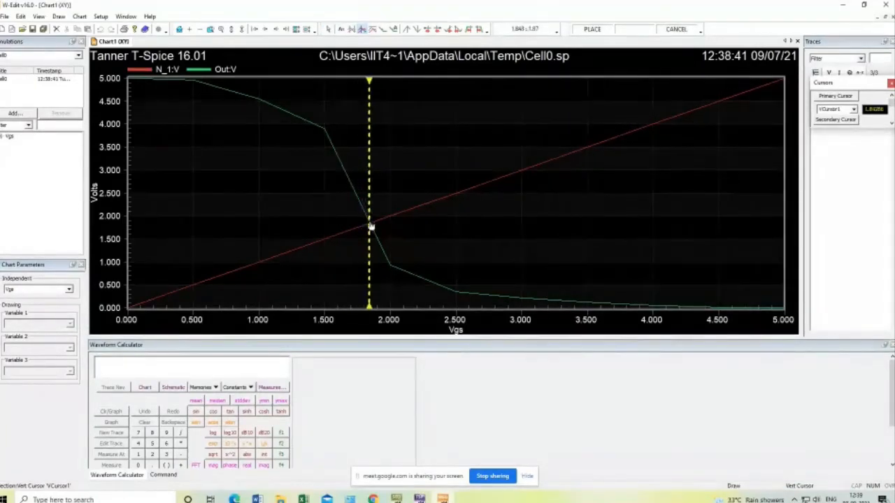
{"action": "left_click", "coordinate": [370, 224]}
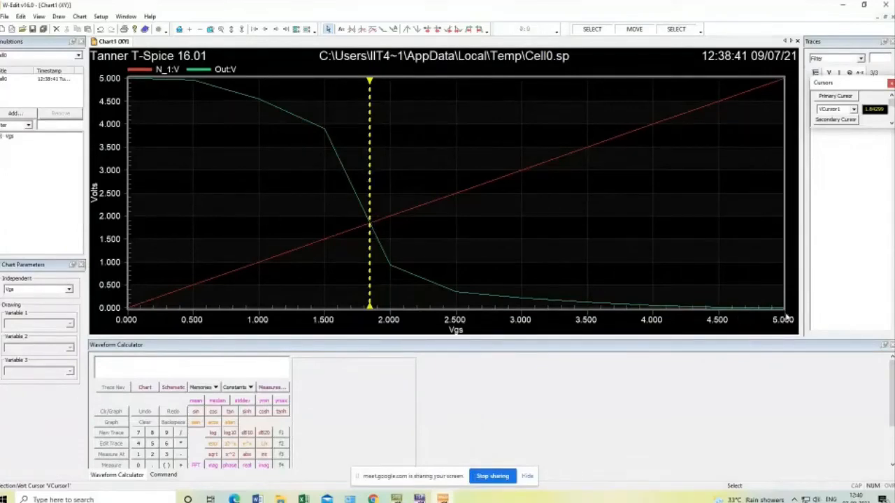
{"action": "scroll", "coordinate": [536, 221], "scroll_direction": "down", "scroll_amount": 1}
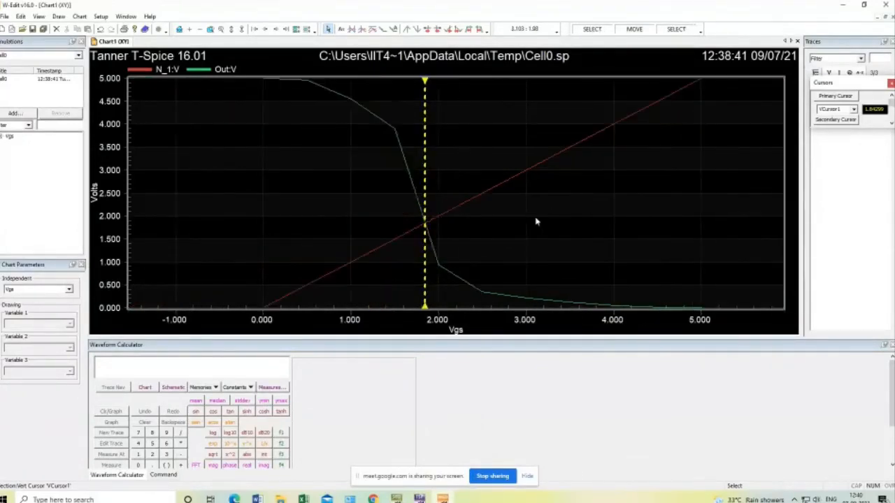
{"action": "scroll", "coordinate": [536, 221], "scroll_direction": "down", "scroll_amount": 4}
{"action": "scroll", "coordinate": [537, 221], "scroll_direction": "up", "scroll_amount": 2}
{"action": "scroll", "coordinate": [539, 220], "scroll_direction": "up", "scroll_amount": 2}
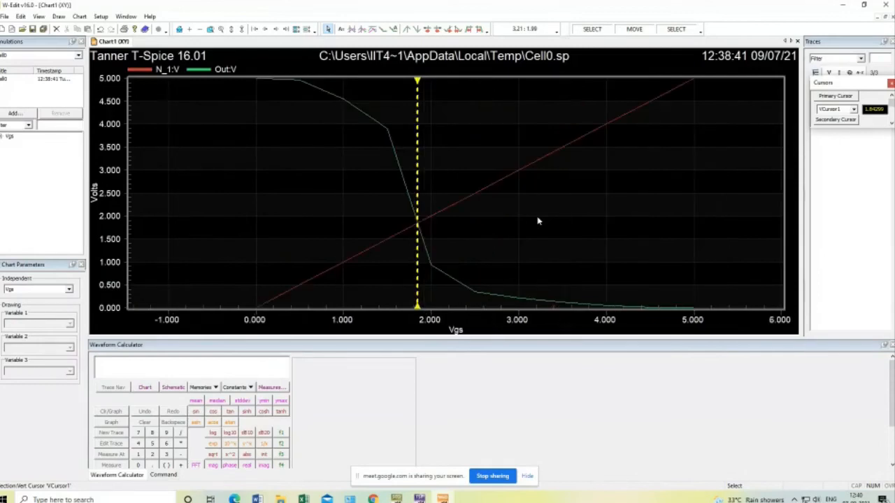
{"action": "scroll", "coordinate": [543, 195], "scroll_direction": "down", "scroll_amount": 1}
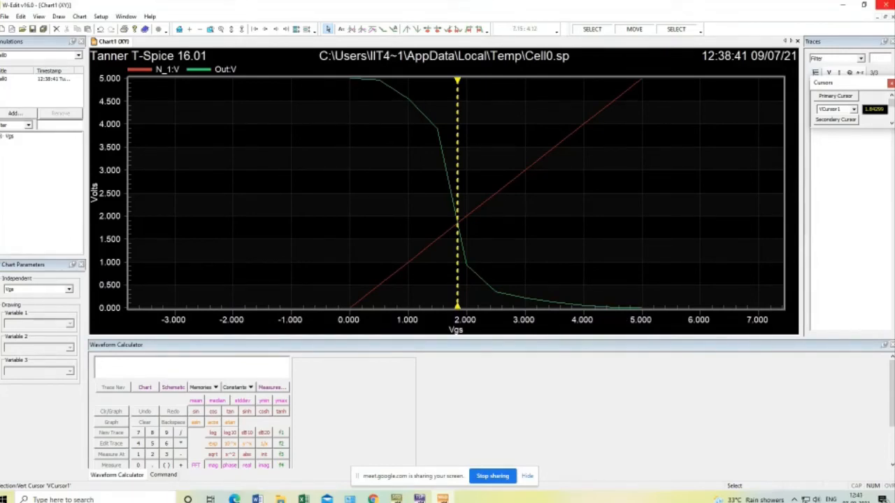
Close the waveform viewer without saving the chartbook and close the simulation status window to return to the schematic
{"action": "left_click", "coordinate": [886, 4]}
{"action": "left_click", "coordinate": [412, 318]}
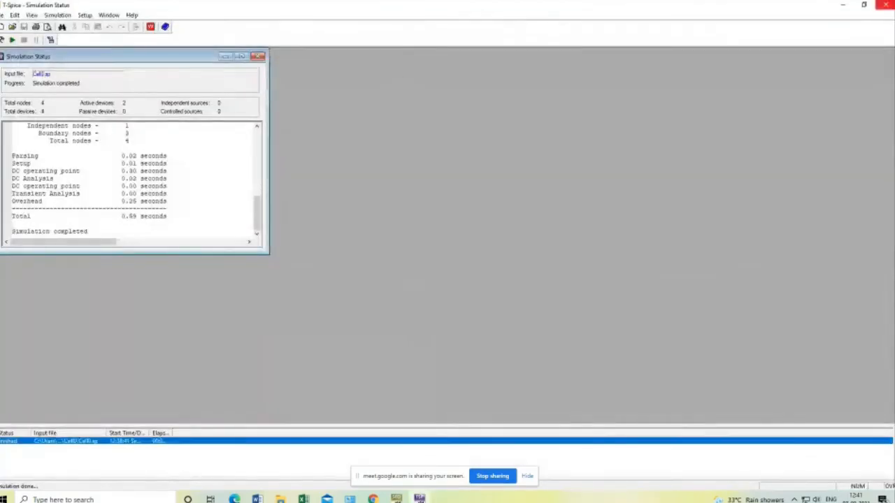
{"action": "left_click", "coordinate": [885, 4]}
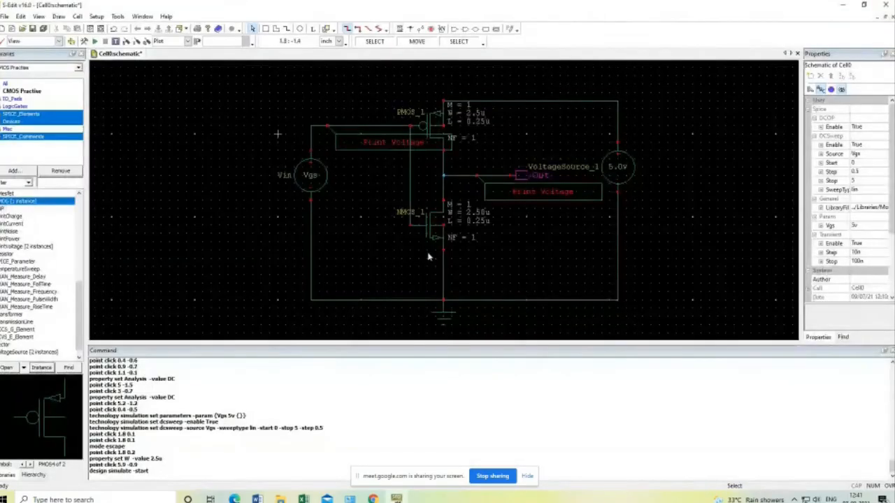
Set the channel width W of the PMOS transistor to 5u and leave nothing selected
{"action": "left_click", "coordinate": [428, 133]}
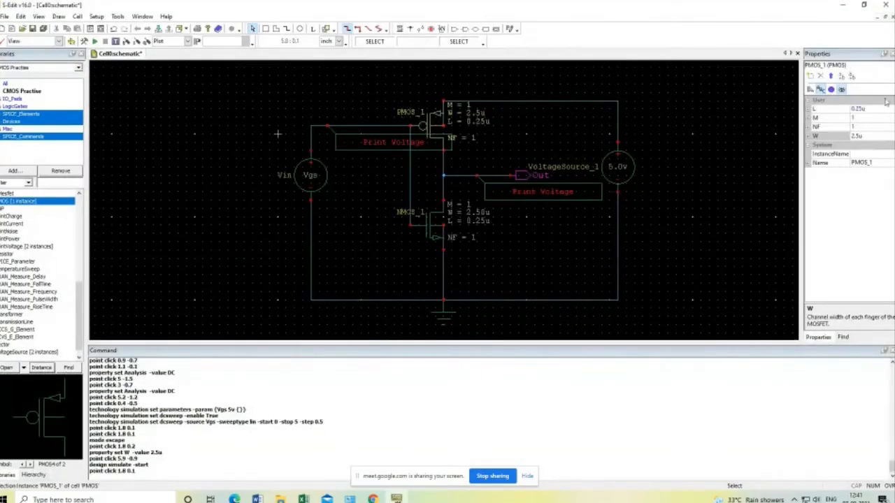
{"action": "left_click", "coordinate": [857, 136]}
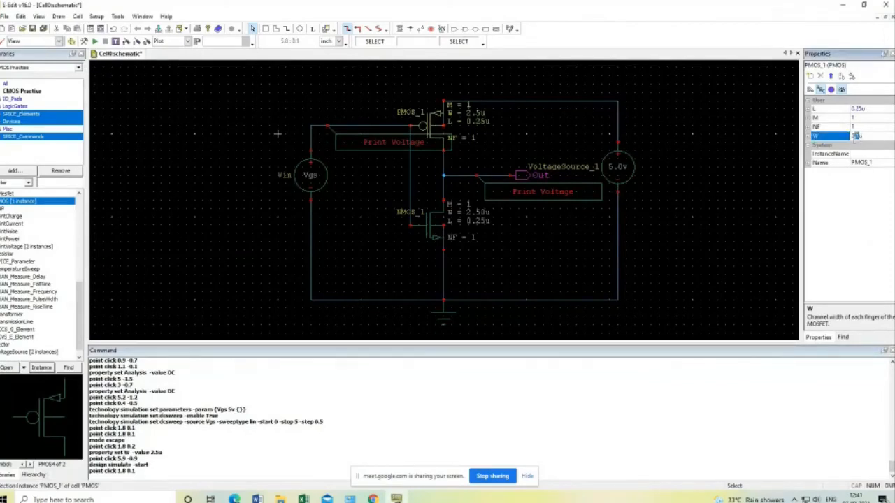
{"action": "type", "text": "5u"}
{"action": "key", "text": "Return"}
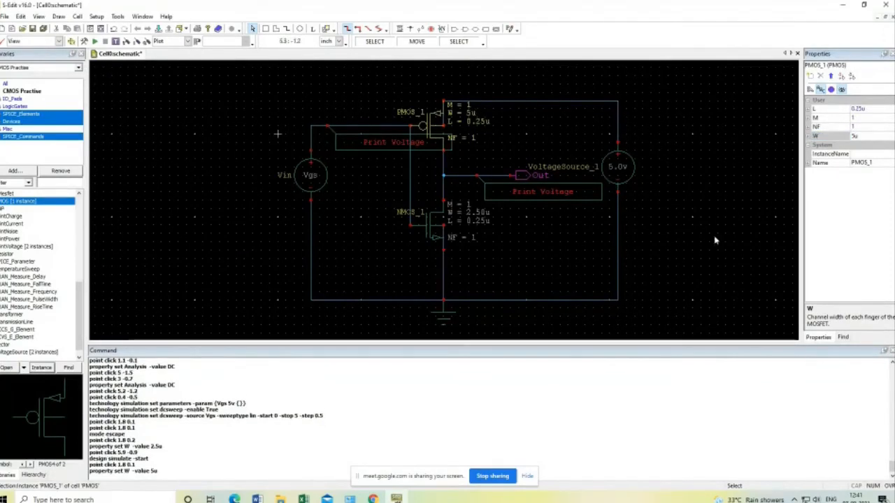
{"action": "left_click", "coordinate": [715, 240]}
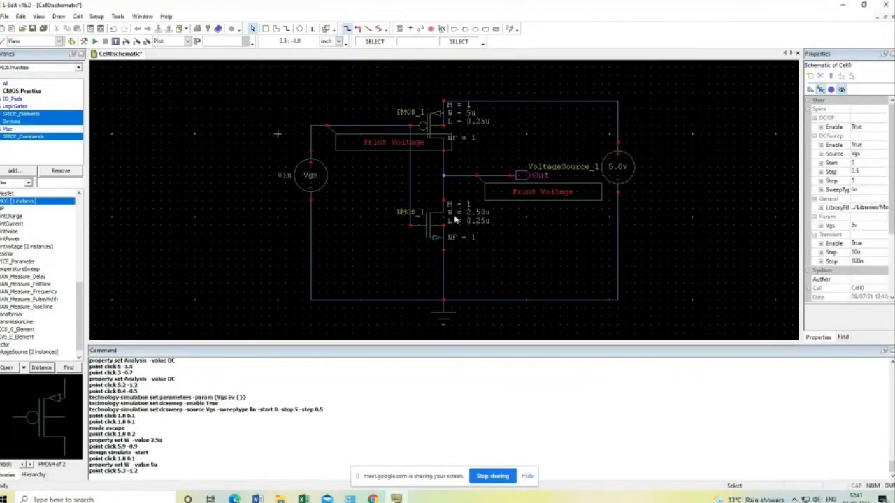
Run the DC sweep with the 5u PMOS width, view its transfer curve, and close the unsaved waveform chart and simulator window
{"action": "left_click", "coordinate": [96, 41]}
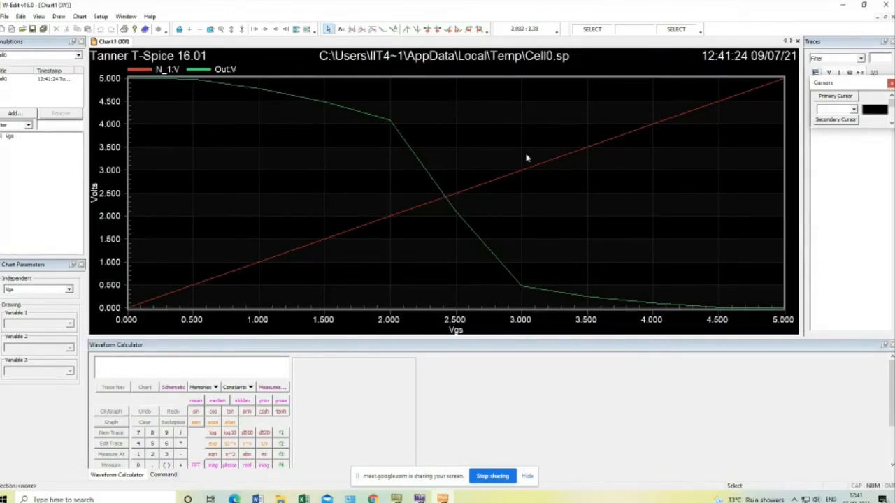
{"action": "scroll", "coordinate": [511, 154], "scroll_direction": "down", "scroll_amount": 3}
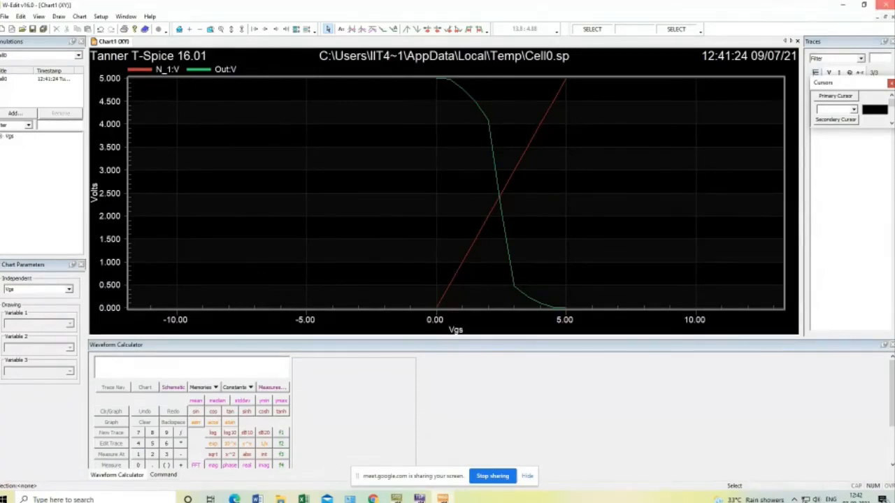
{"action": "left_click", "coordinate": [882, 4]}
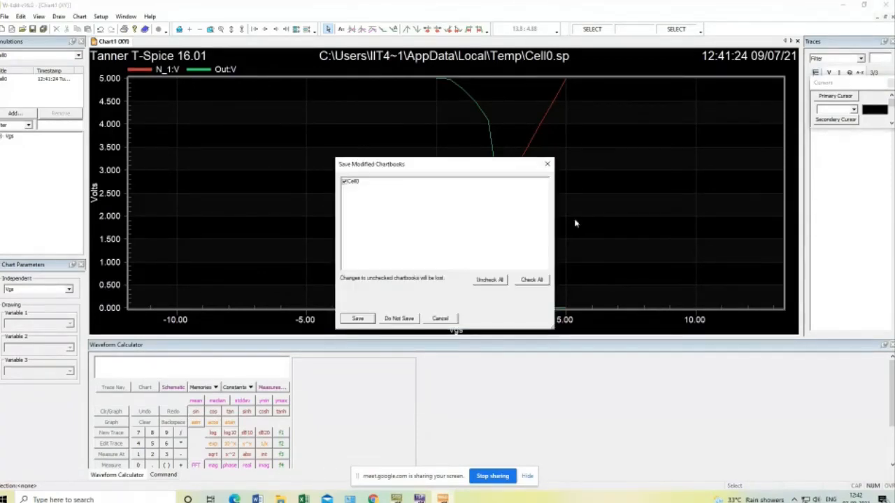
{"action": "left_click", "coordinate": [412, 319]}
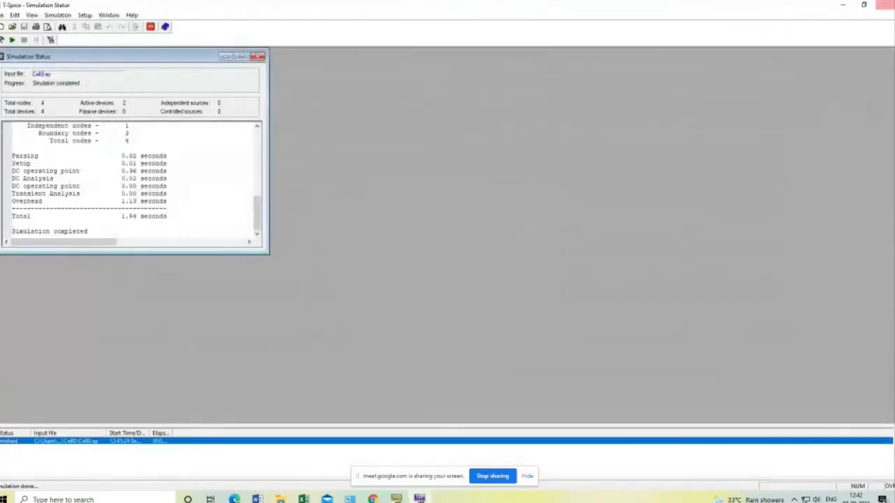
{"action": "left_click", "coordinate": [882, 4]}
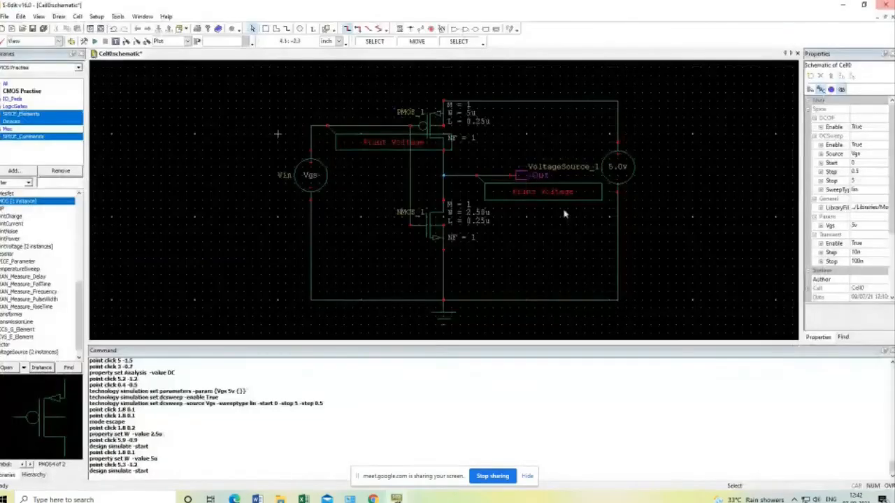
Compare the channel width and length properties of the PMOS and NMOS transistors by selecting each in turn
{"action": "left_click", "coordinate": [454, 122]}
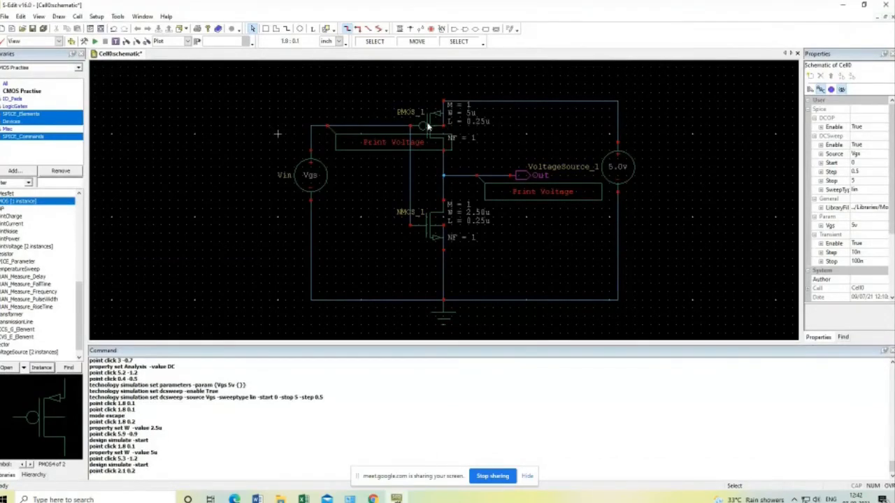
{"action": "left_click", "coordinate": [429, 125]}
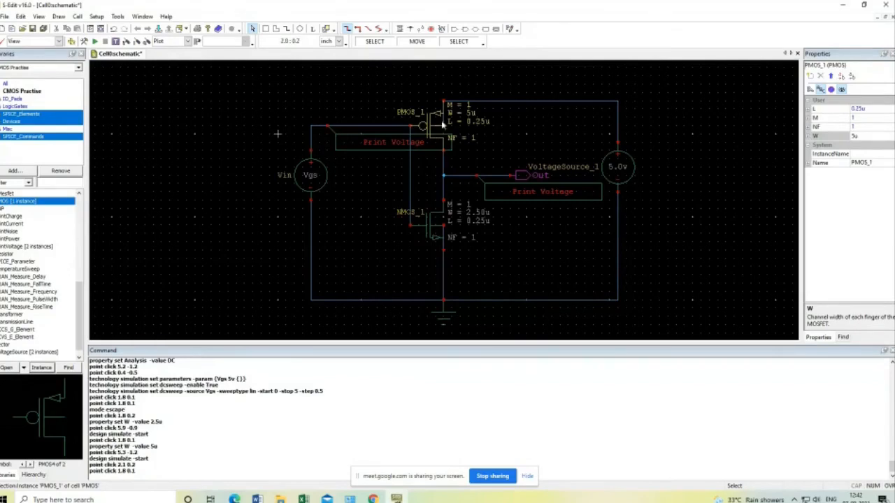
{"action": "left_click", "coordinate": [429, 227]}
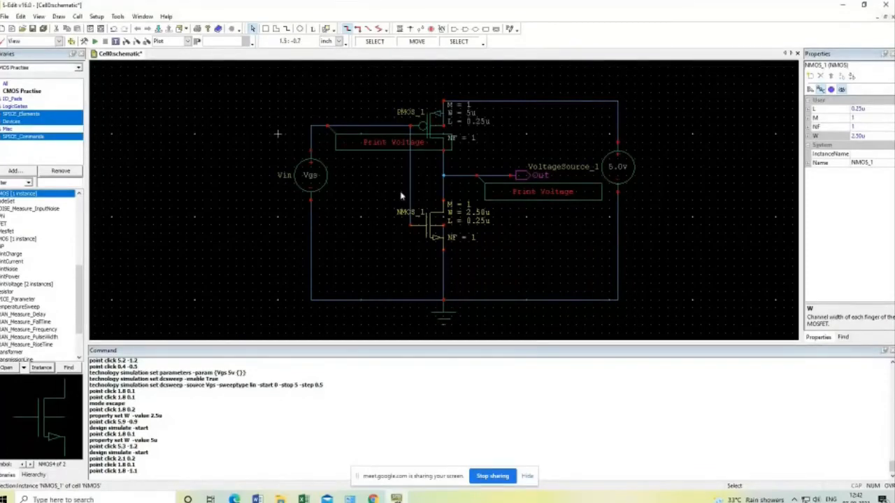
{"action": "left_click", "coordinate": [425, 129]}
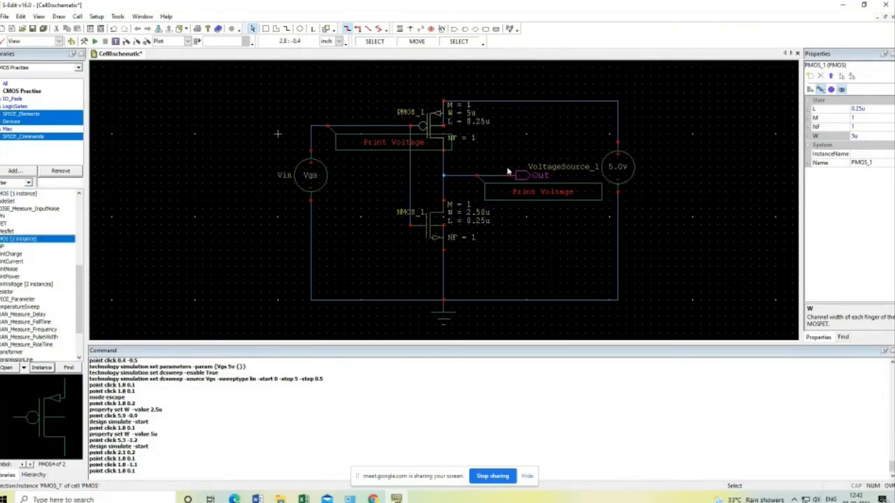
{"action": "left_click", "coordinate": [418, 228]}
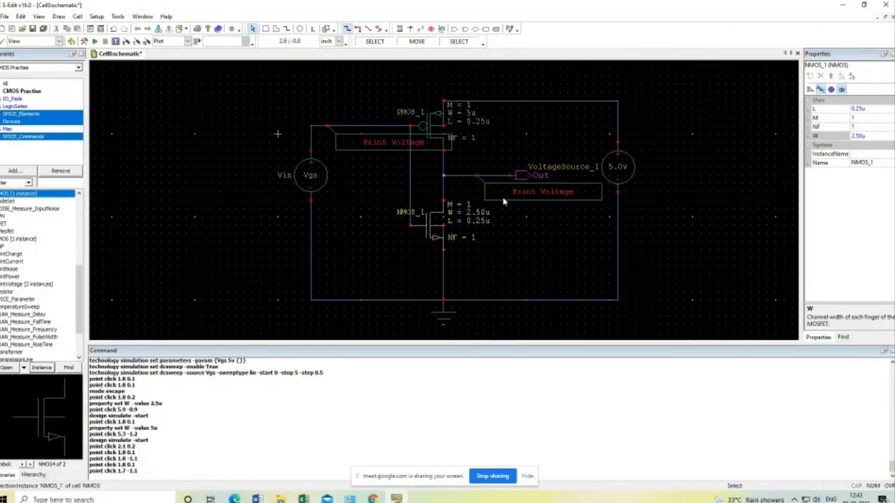
{"action": "left_click", "coordinate": [425, 126]}
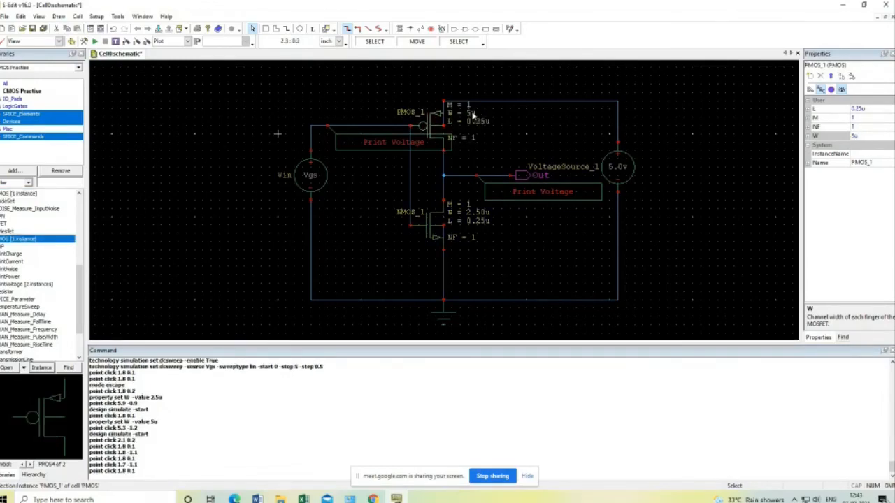
{"action": "left_click", "coordinate": [427, 225]}
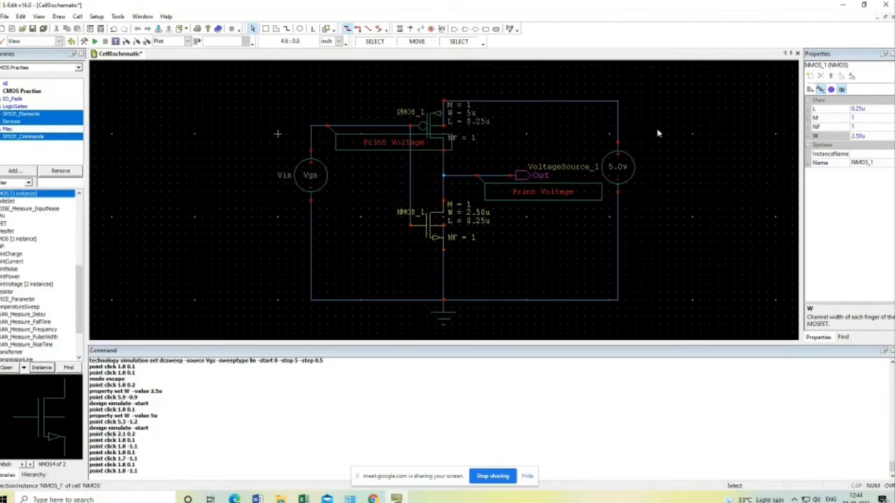
{"action": "left_click", "coordinate": [445, 124]}
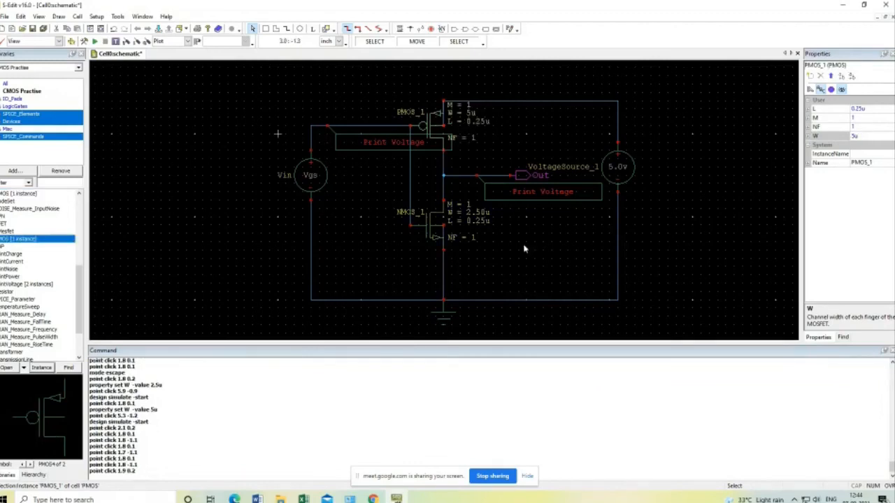